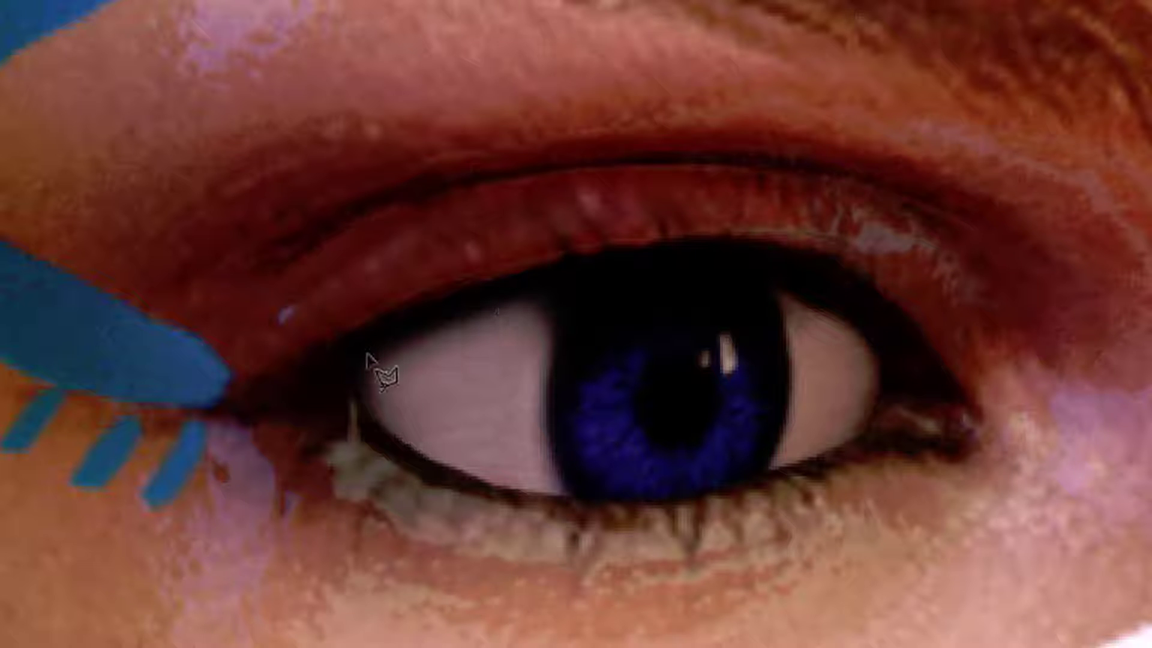
Create a new empty layer above the Portrait 1 layer.
mouse_move(635, 304)
left_mouse_down()
mouse_move(578, 320)
mouse_move(613, 304)
left_mouse_up()
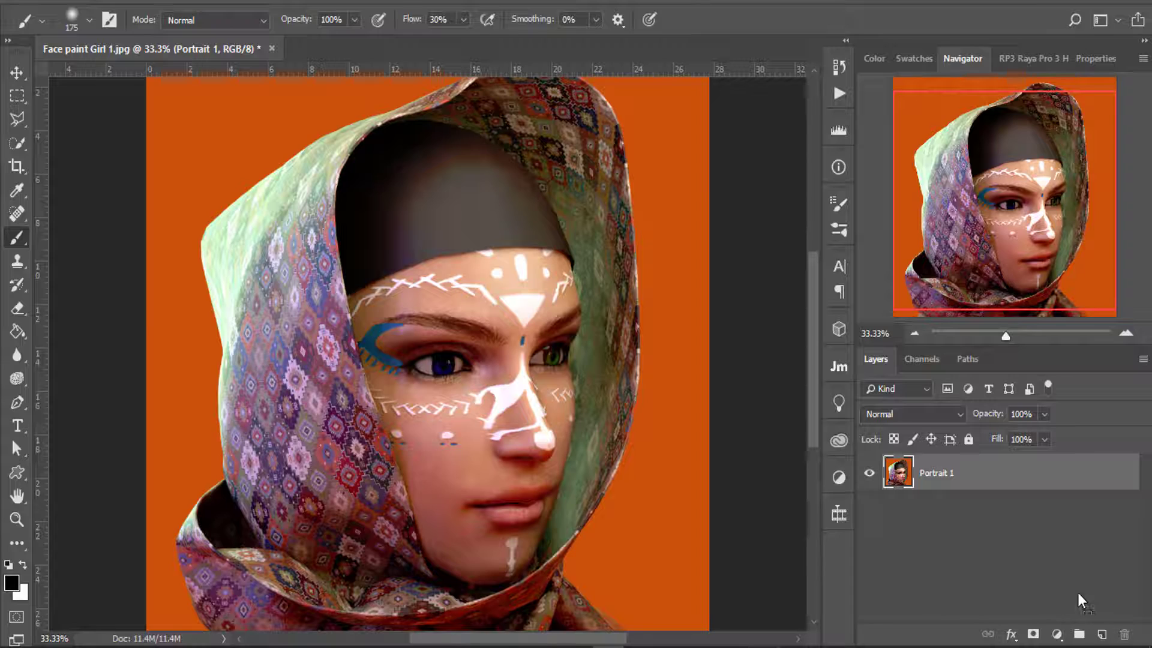
left_click(1101, 634)
Outline the visible eyeball of the blue eye, from corner to corner along both lids, with a closed Polygonal Lasso selection.
left_click(1123, 333)
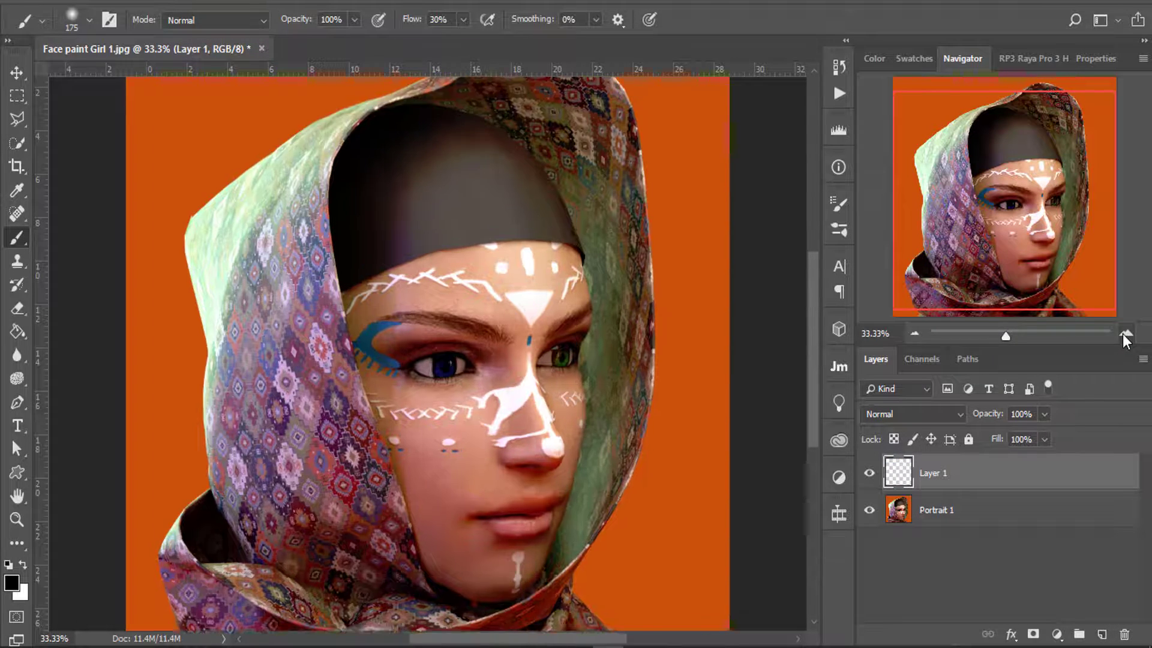
left_click(1123, 334)
left_click(1123, 334)
left_click(1123, 333)
mouse_move(639, 437)
left_mouse_down()
mouse_move(615, 405)
mouse_move(480, 329)
mouse_move(429, 352)
mouse_move(453, 342)
left_mouse_up()
key("l")
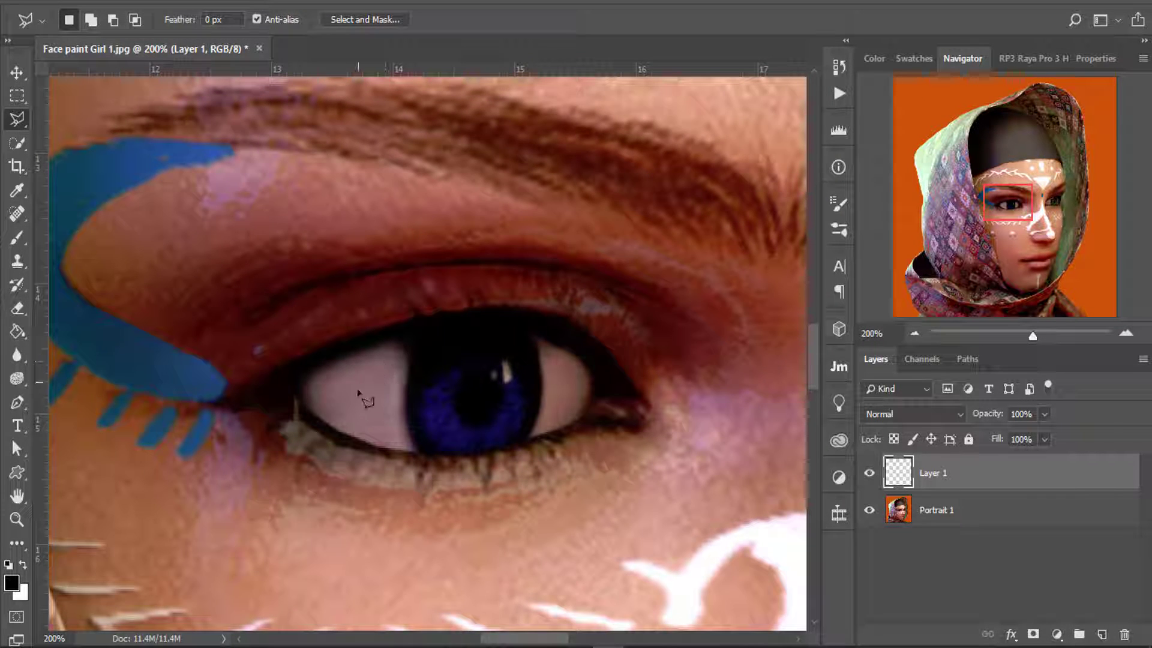
left_click_drag(393, 354, 344, 379)
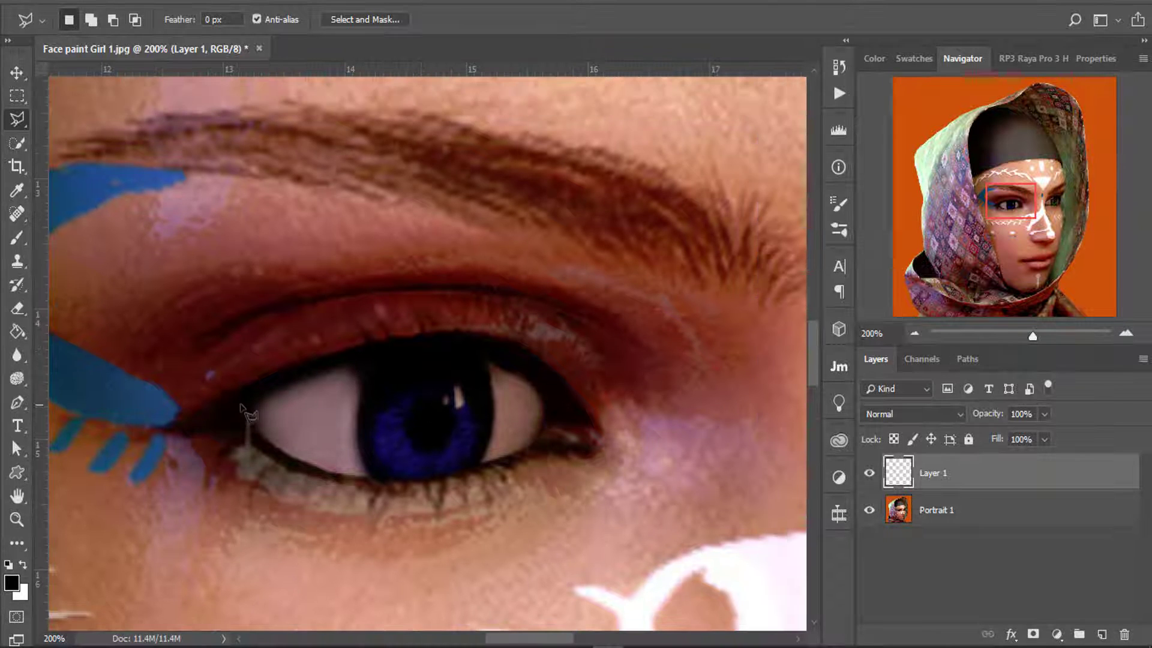
left_click(196, 414)
left_click(290, 370)
left_click(336, 357)
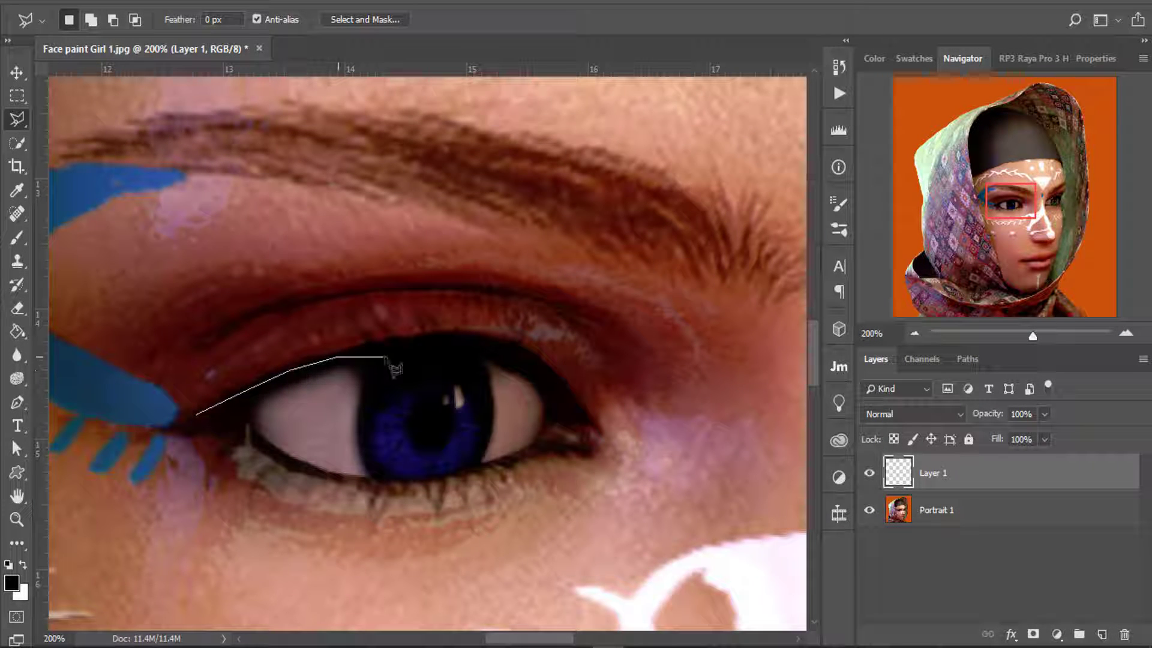
mouse_move(385, 358)
left_mouse_down()
mouse_move(438, 334)
mouse_move(484, 335)
mouse_move(566, 389)
left_mouse_up()
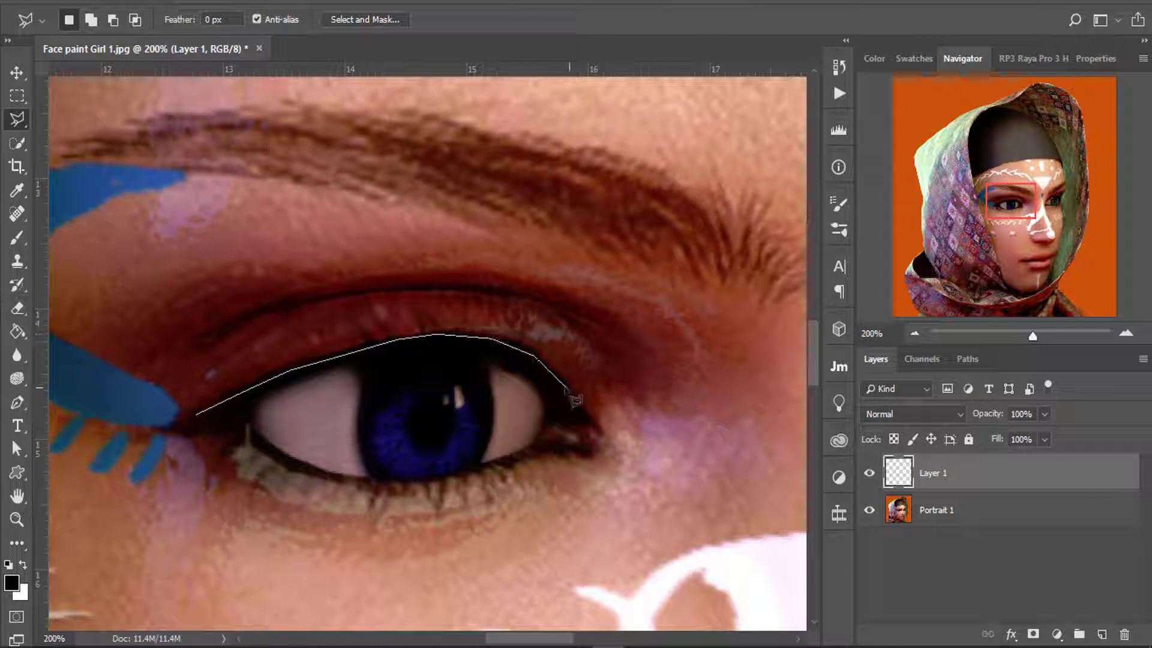
left_click(595, 427)
left_click(543, 427)
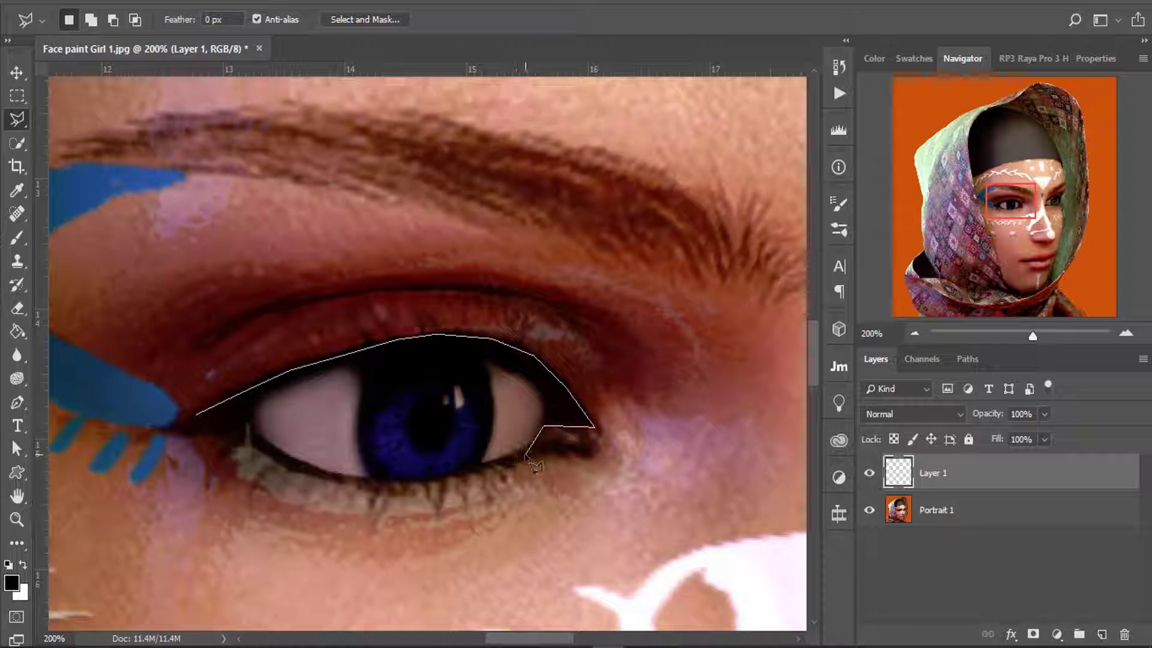
mouse_move(466, 477)
left_mouse_down()
mouse_move(390, 485)
mouse_move(312, 471)
mouse_move(248, 438)
left_mouse_up()
left_click(181, 436)
left_click(196, 414)
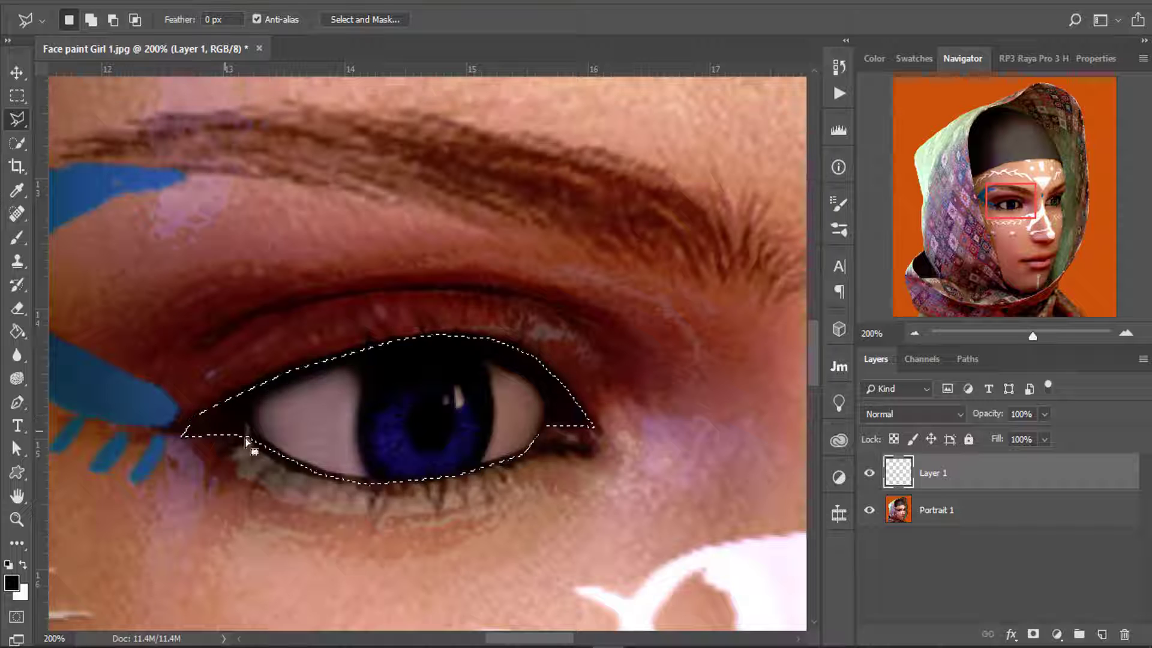
Paint a soft black shadow at 20% flow under the upper lid of the blue eye, inside the selection on Layer 1.
left_click(915, 333)
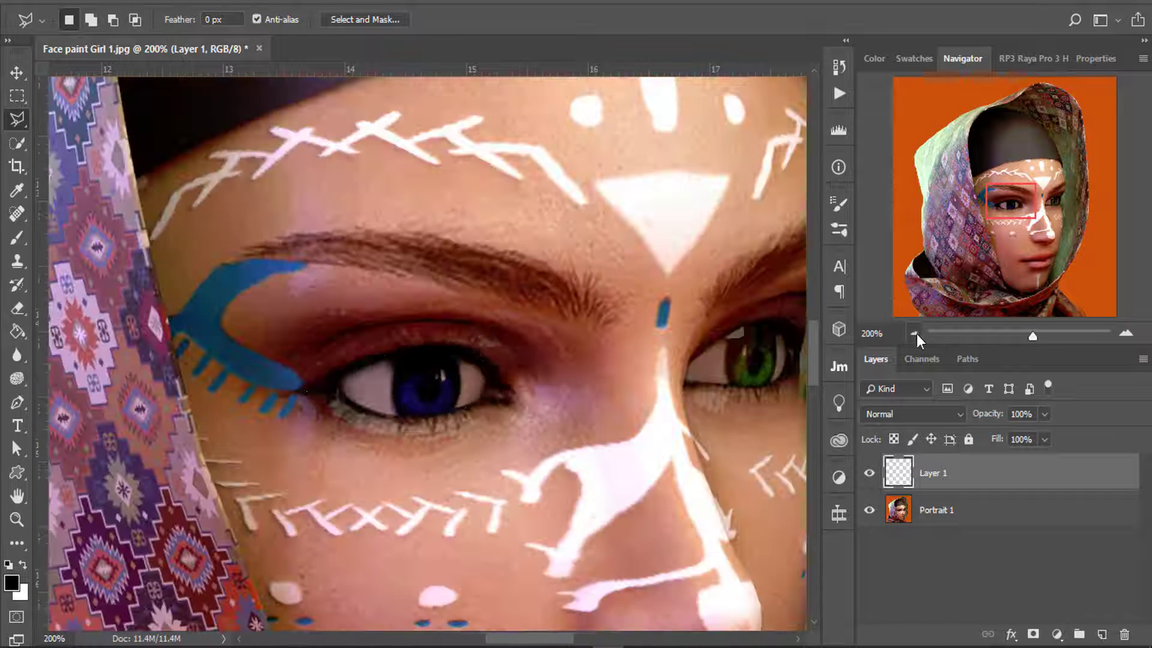
left_click_drag(514, 374, 529, 384)
key("b")
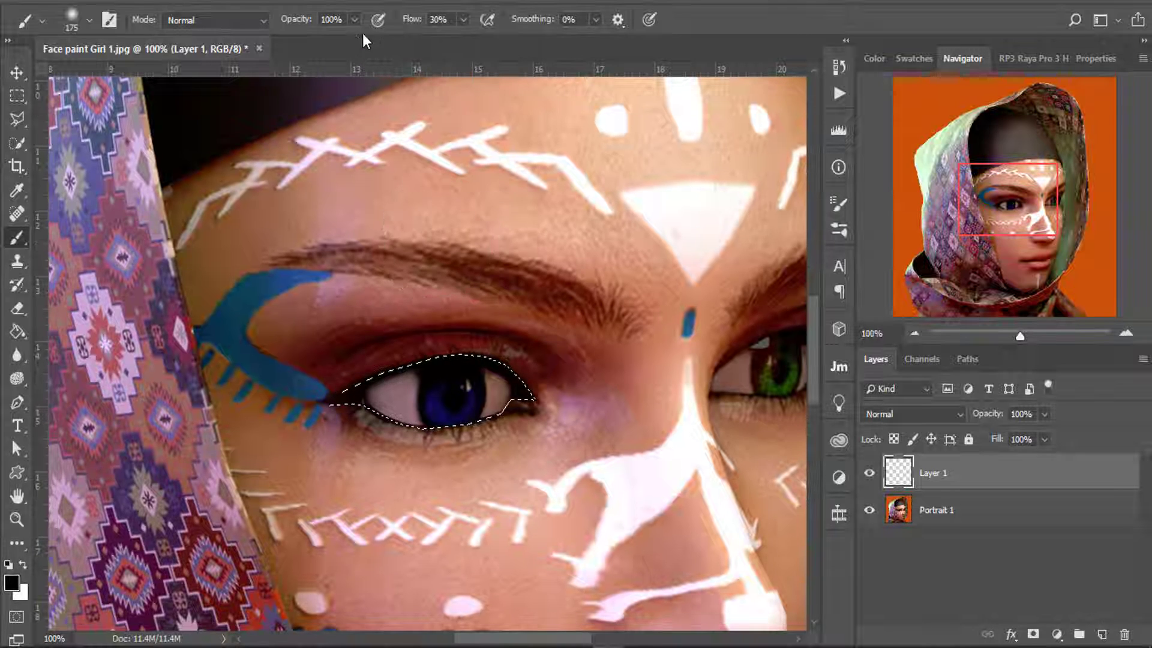
left_click(451, 24)
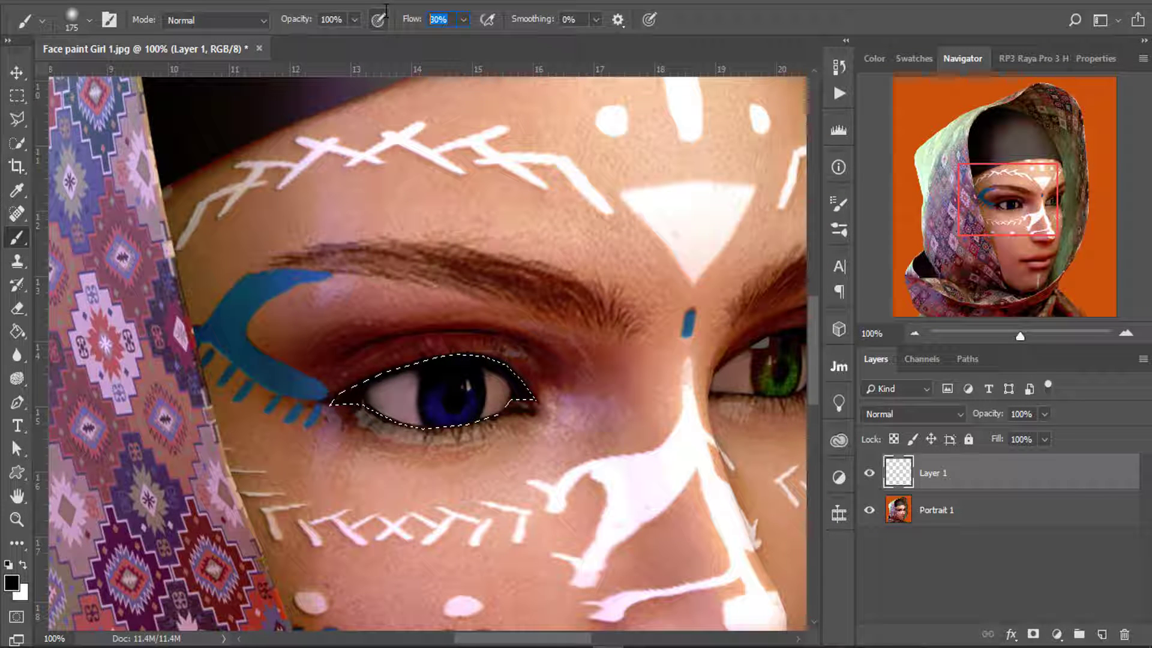
type("20")
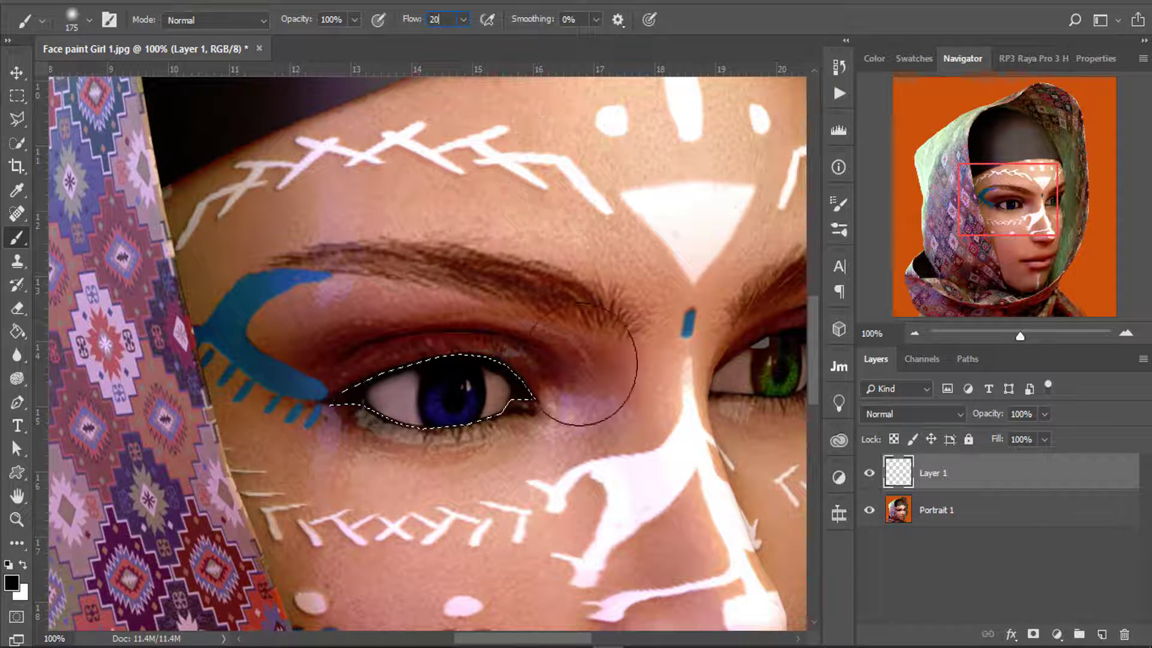
left_click(443, 301)
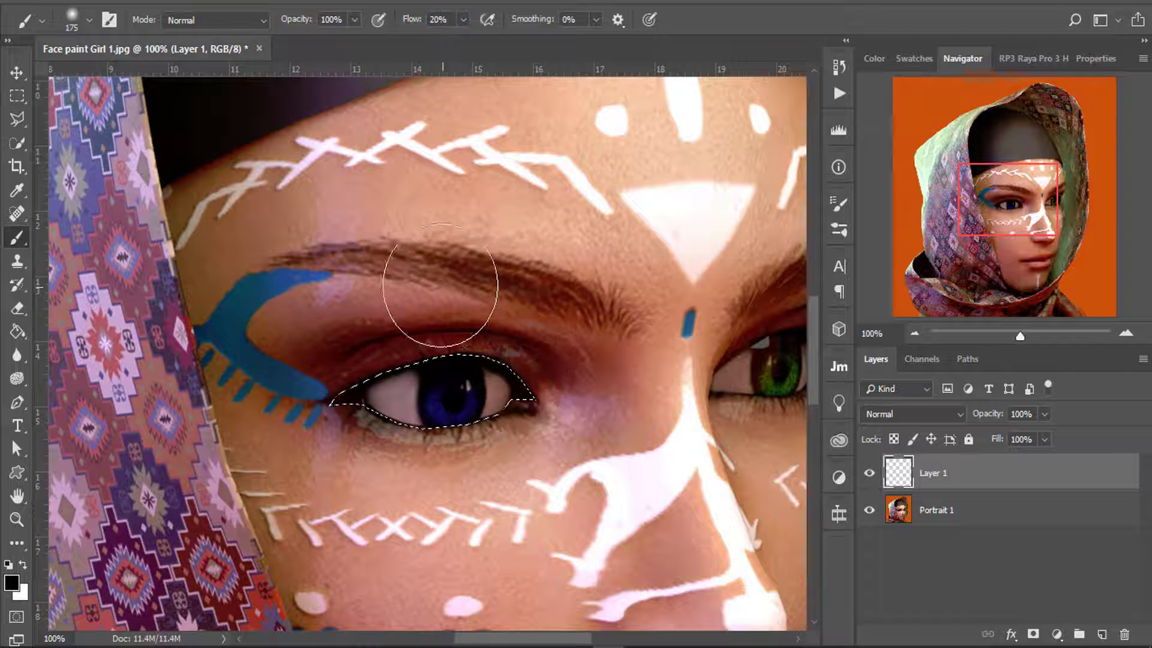
left_click(1126, 333)
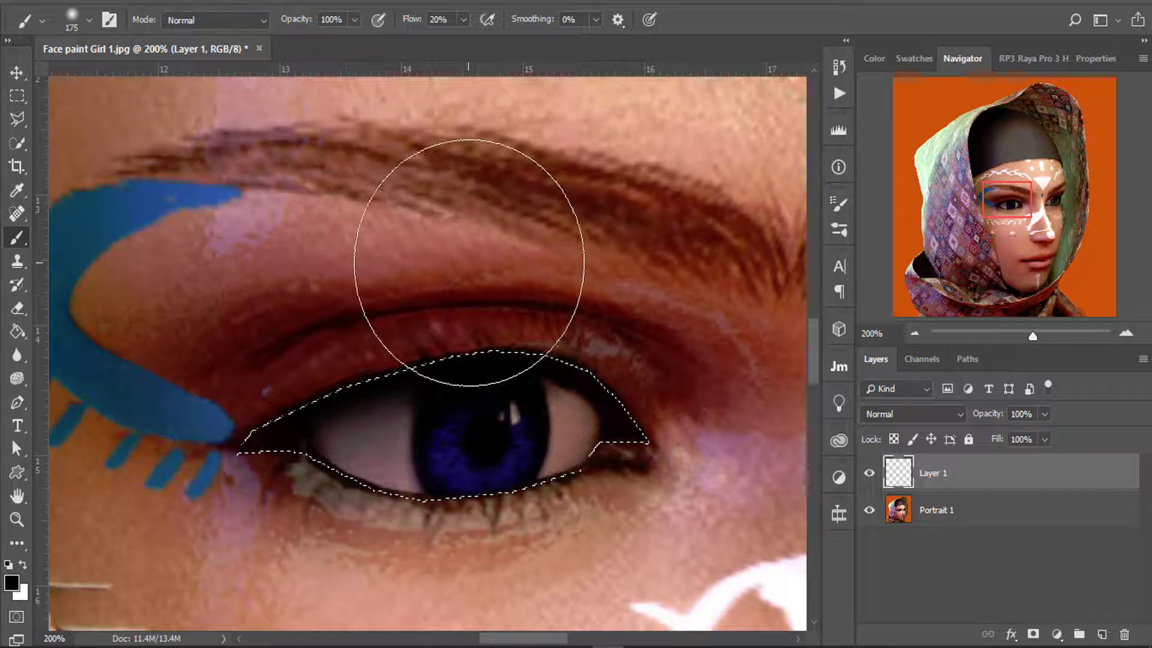
left_click_drag(623, 286, 546, 292)
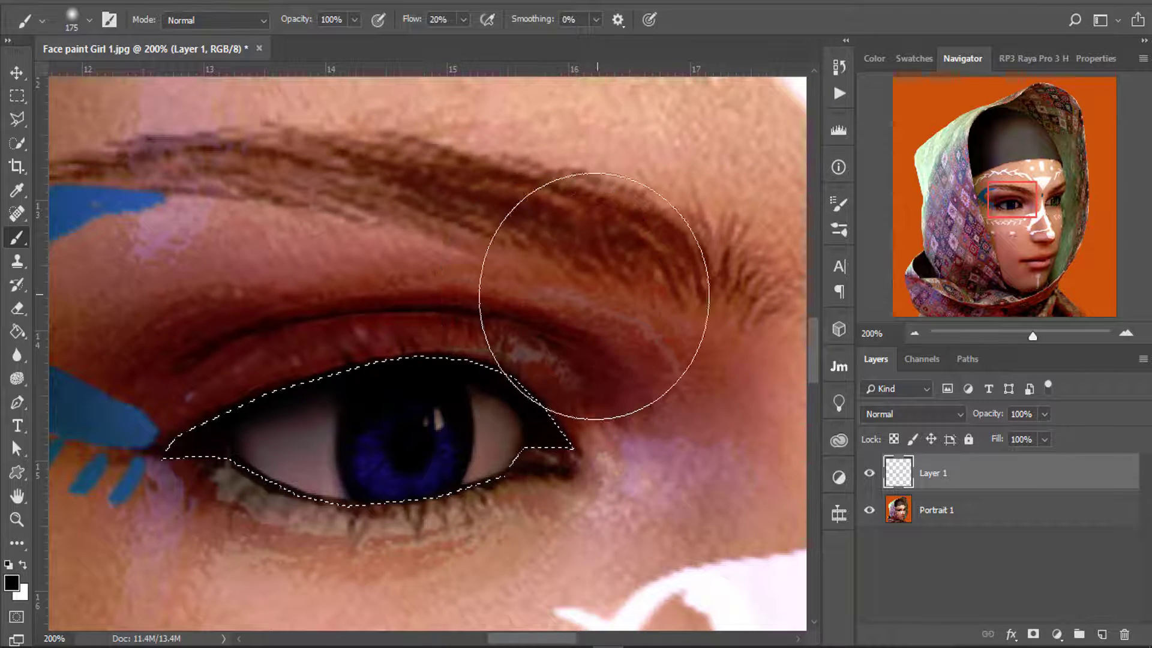
scroll(244, 283, "left", 4)
scroll(350, 304, "down", 2)
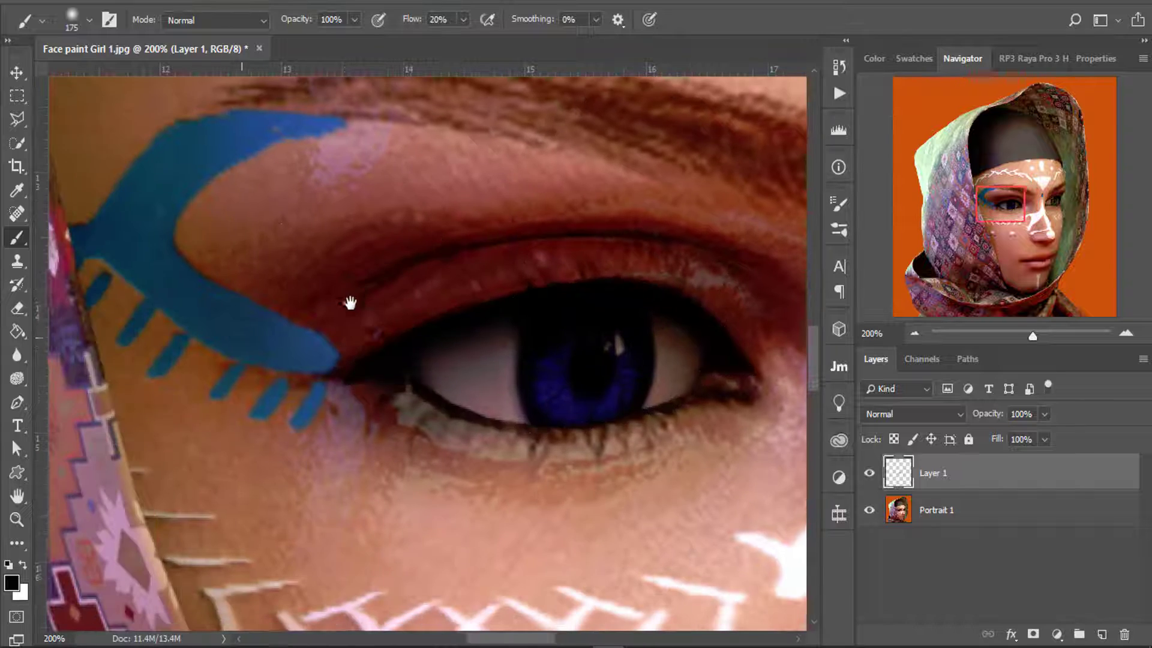
scroll(360, 348, "right", 3)
scroll(360, 348, "up", 1)
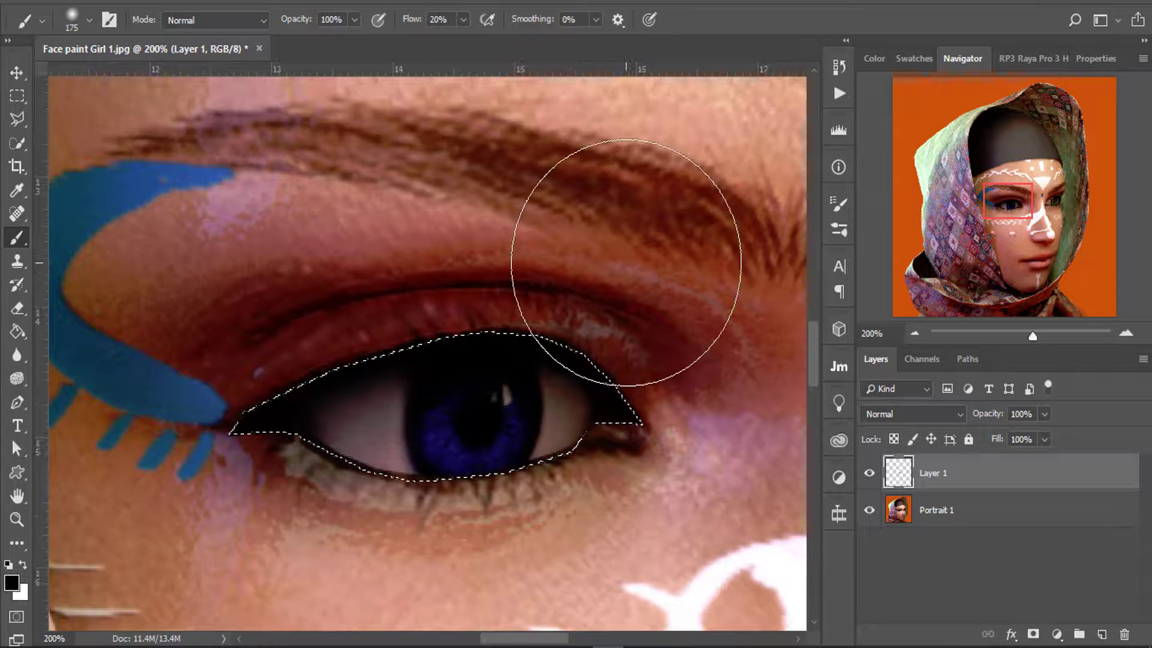
left_click_drag(570, 303, 491, 286)
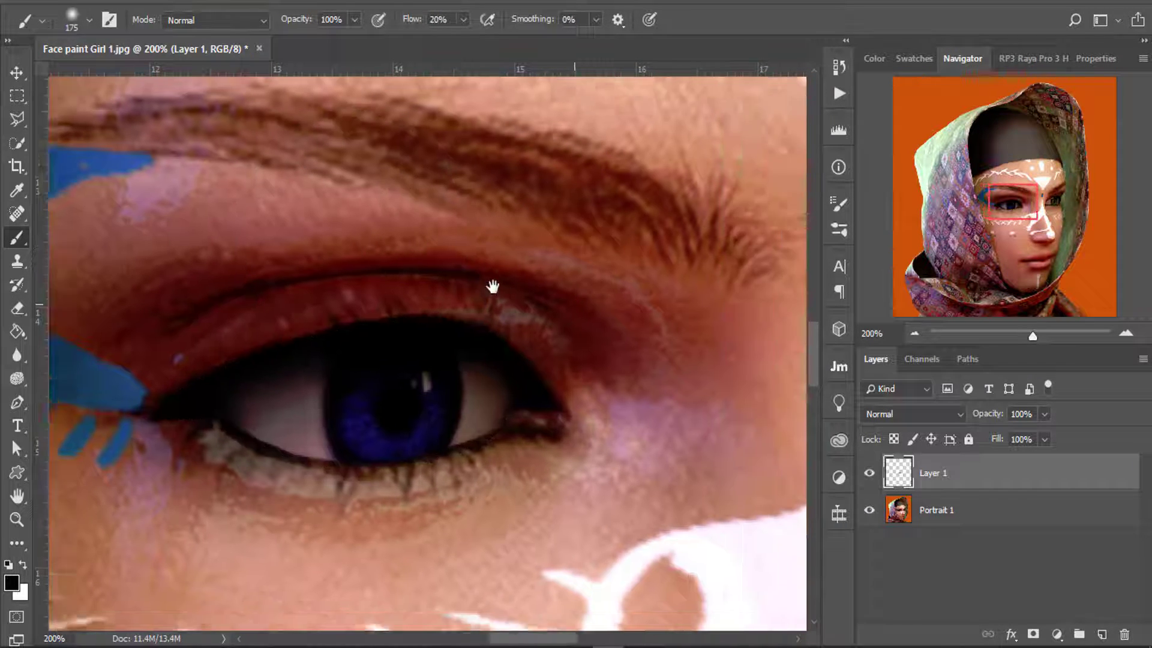
left_click_drag(564, 265, 514, 331)
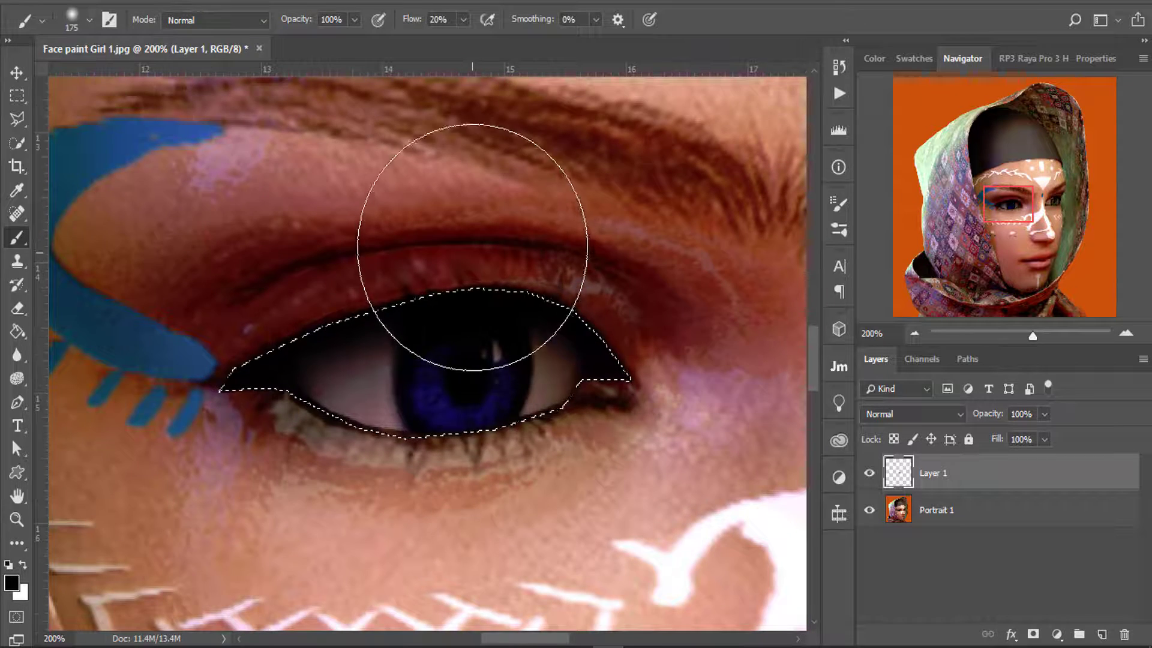
mouse_move(545, 262)
left_mouse_down()
mouse_move(427, 311)
mouse_move(460, 352)
left_mouse_up()
Add the visible eyeball of the green eye to the existing selection by tracing along its lids with the Polygonal Lasso.
scroll(459, 352, "left", 1)
scroll(459, 352, "up", 1)
left_click(24, 121)
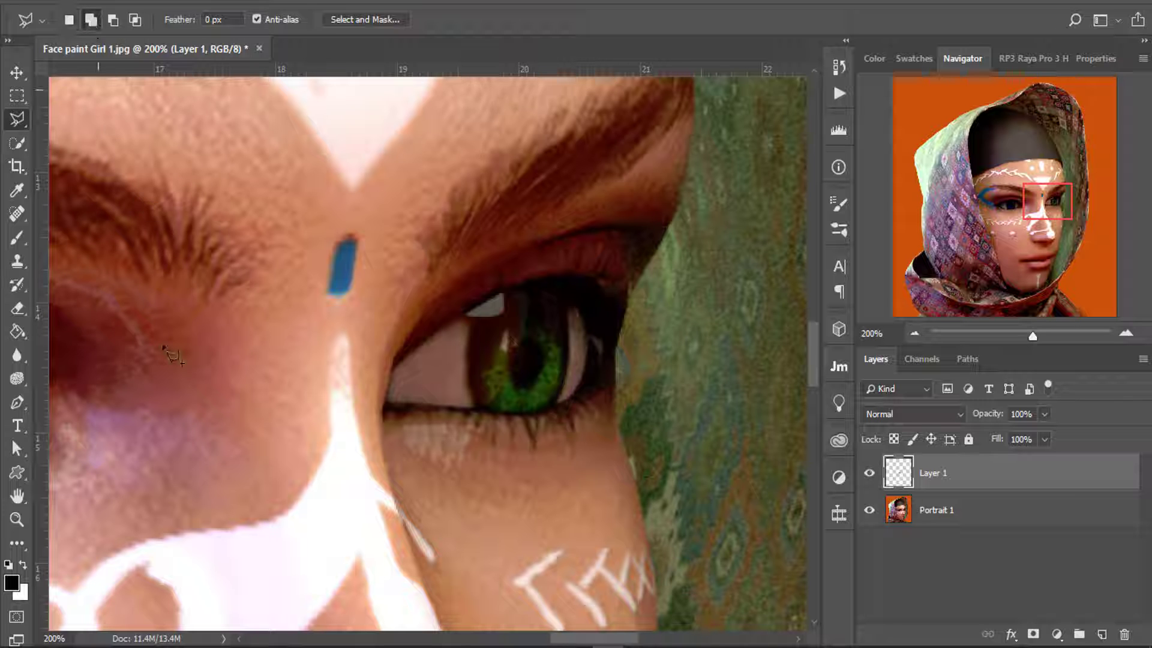
scroll(345, 346, "left", 8)
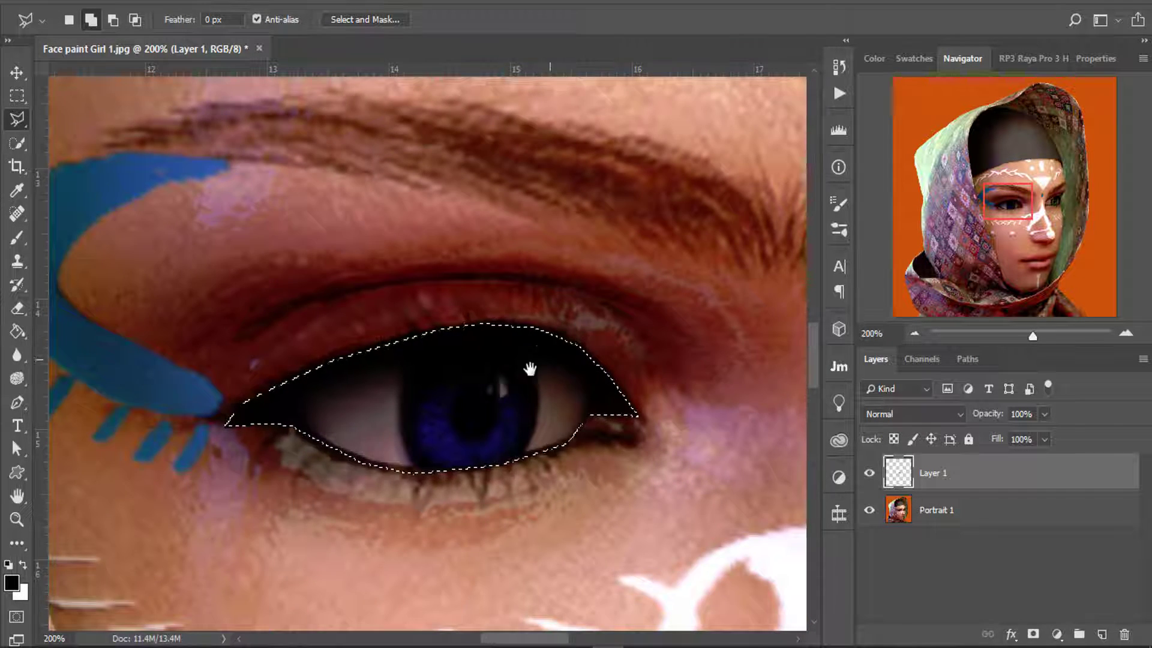
scroll(530, 369, "right", 3)
scroll(631, 372, "right", 2)
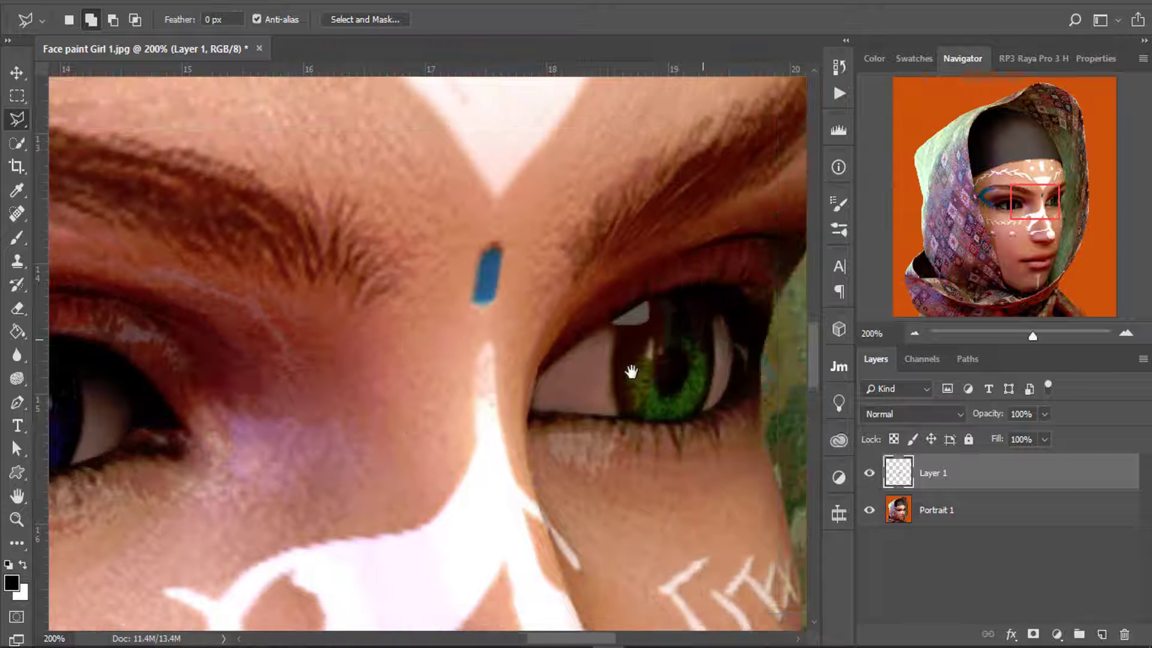
scroll(631, 372, "right", 5)
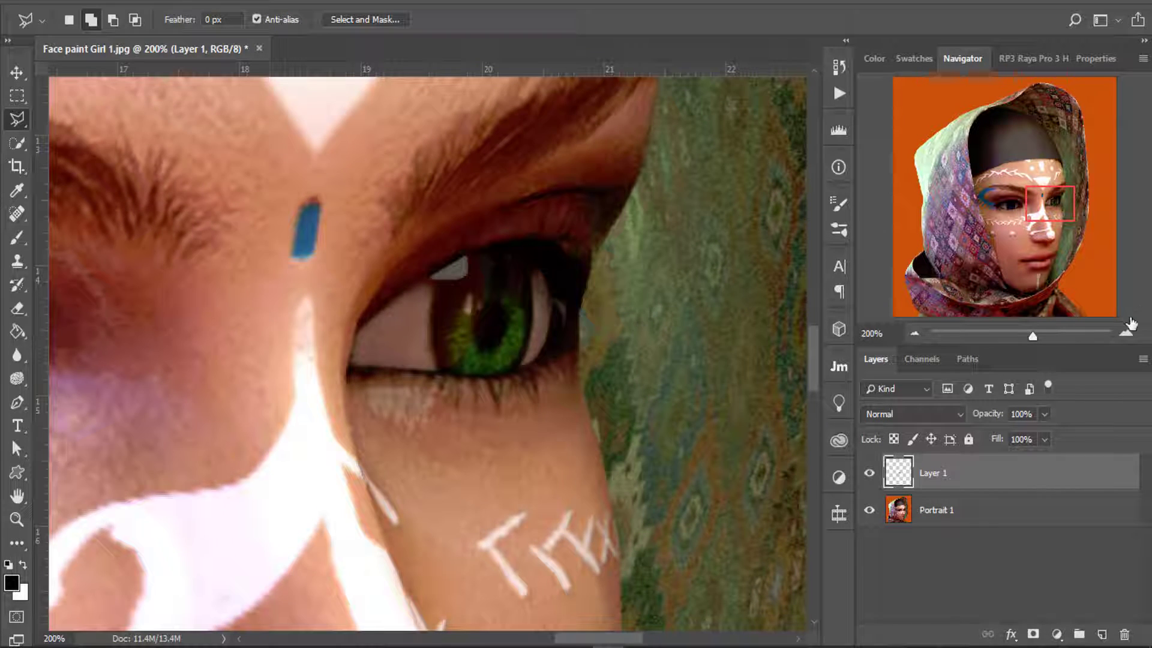
left_click(1125, 333)
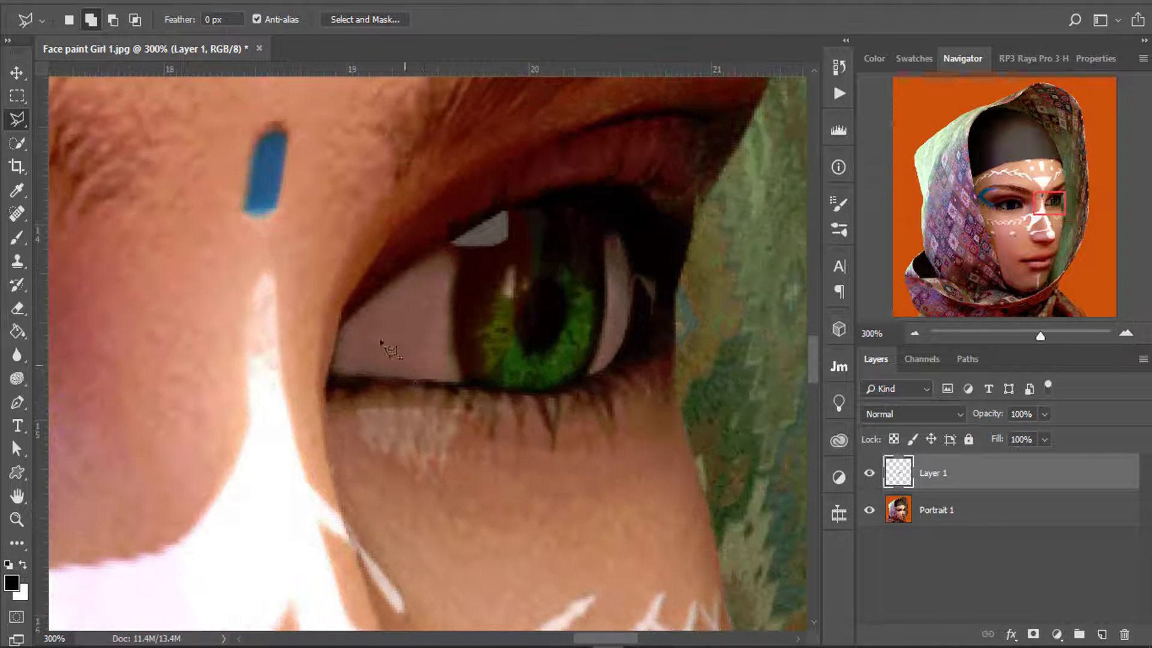
left_click(409, 271)
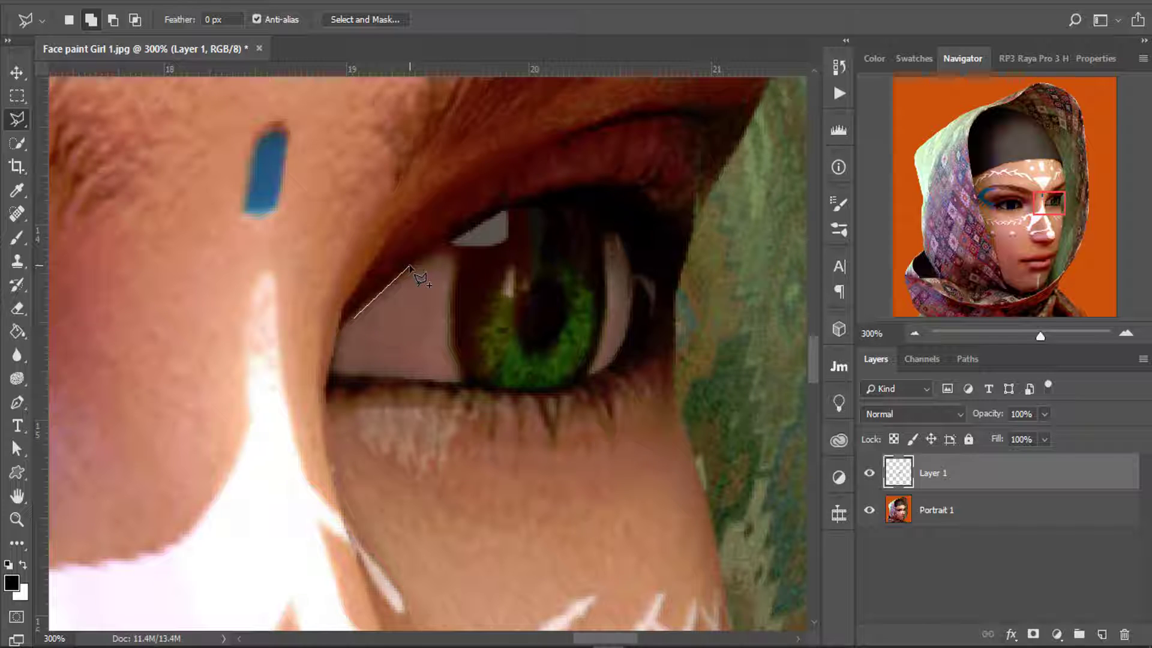
left_click(480, 221)
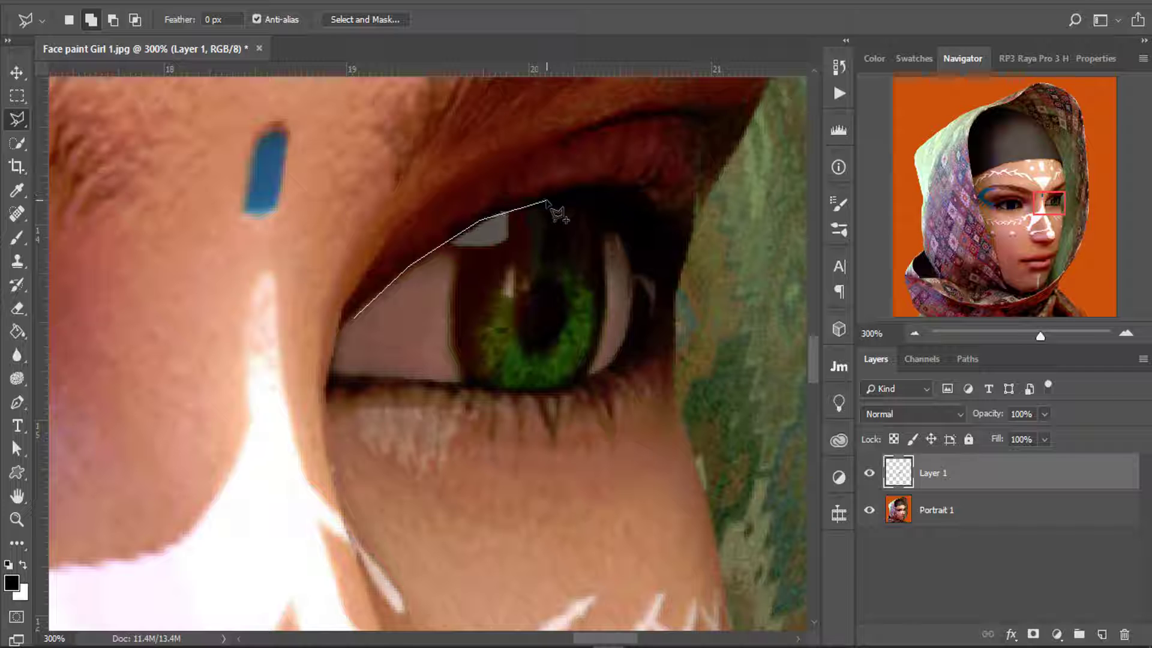
left_click(548, 197)
left_click(596, 185)
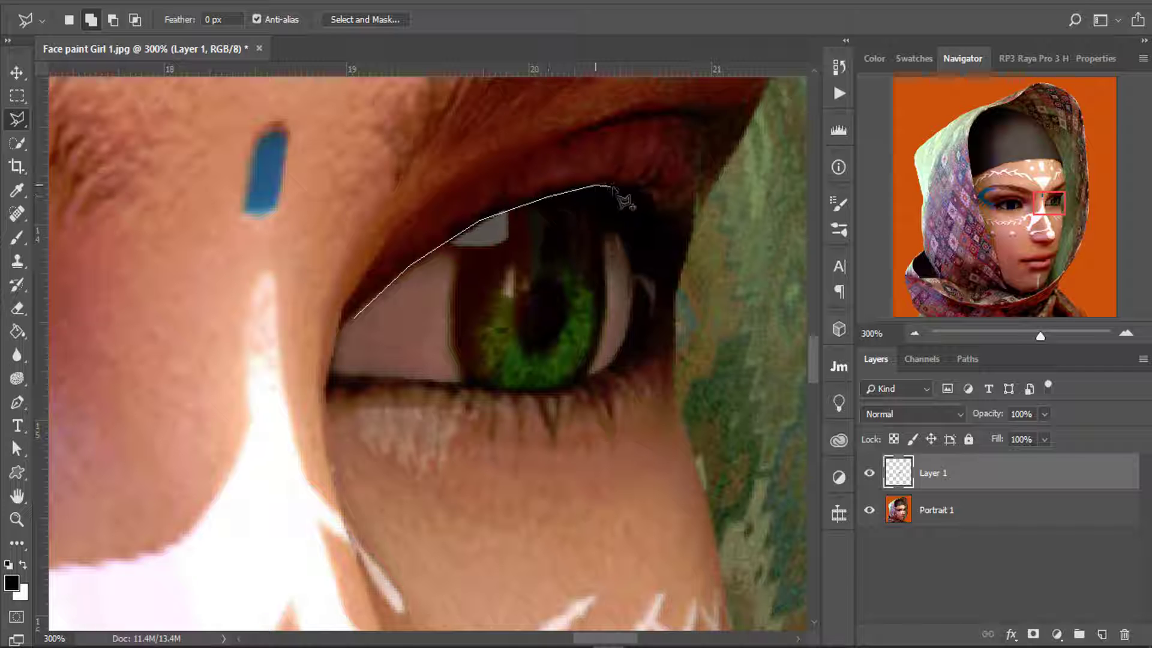
left_click(630, 193)
left_click(663, 226)
left_click(675, 252)
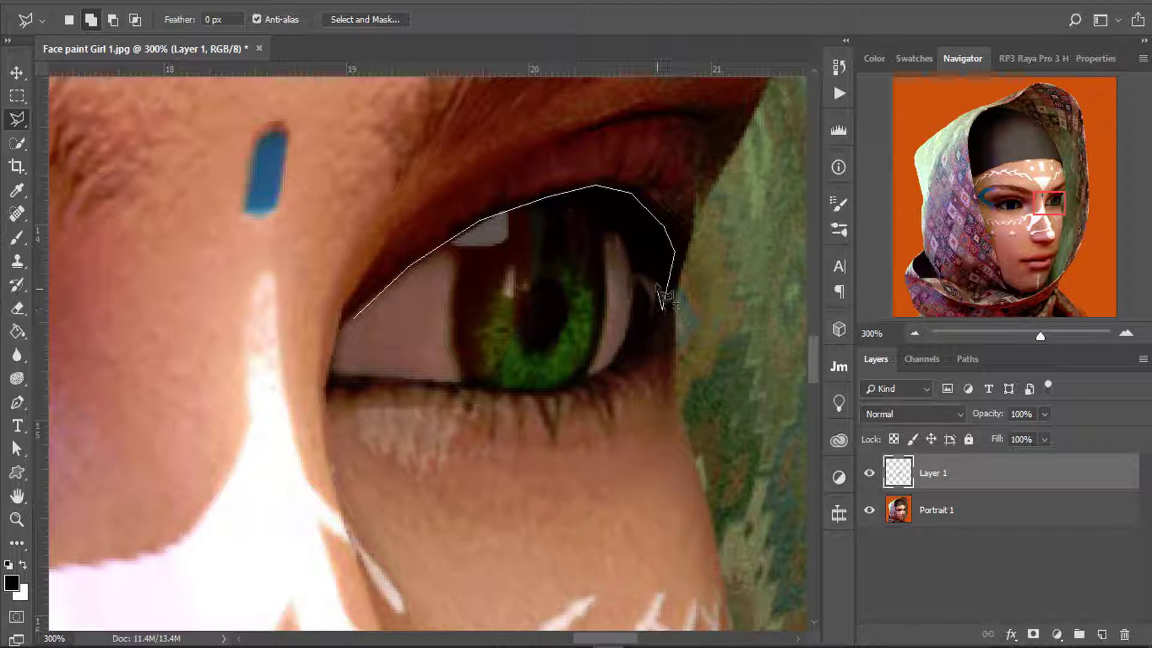
left_click(662, 310)
left_click(657, 278)
left_click(633, 275)
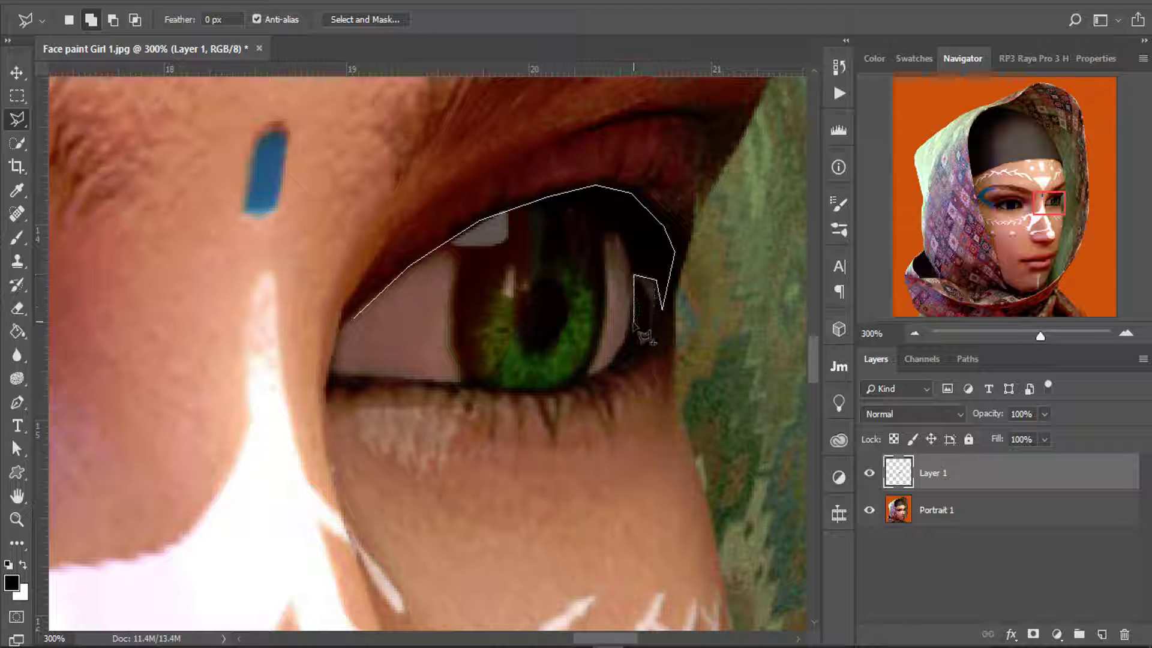
left_click(633, 327)
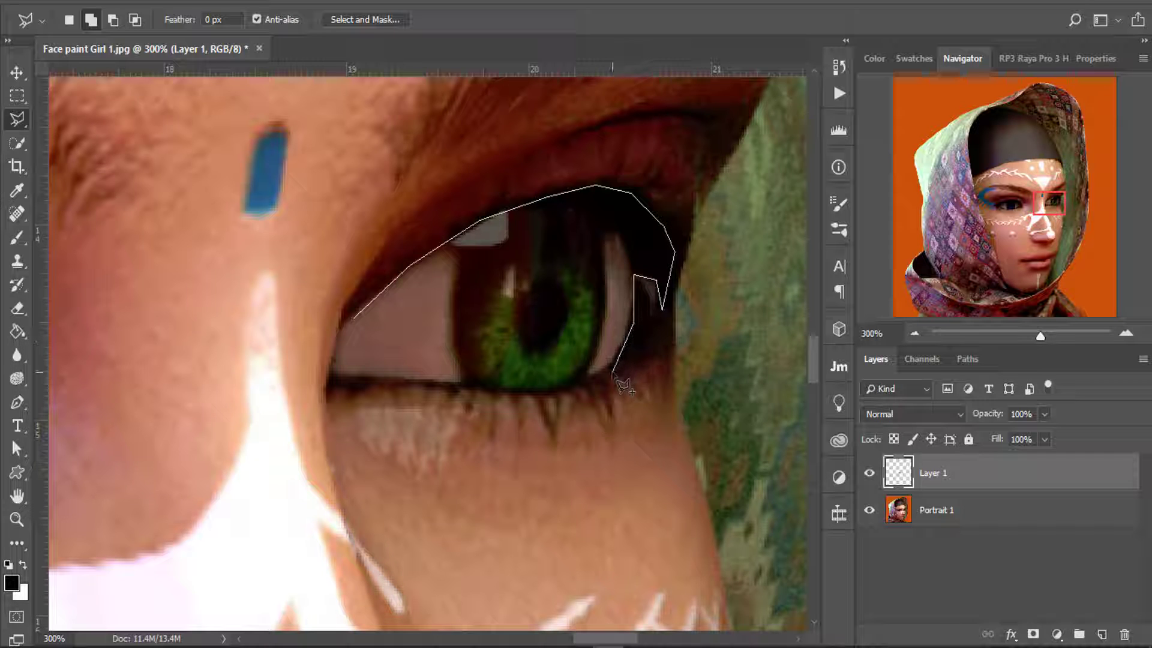
left_click(607, 375)
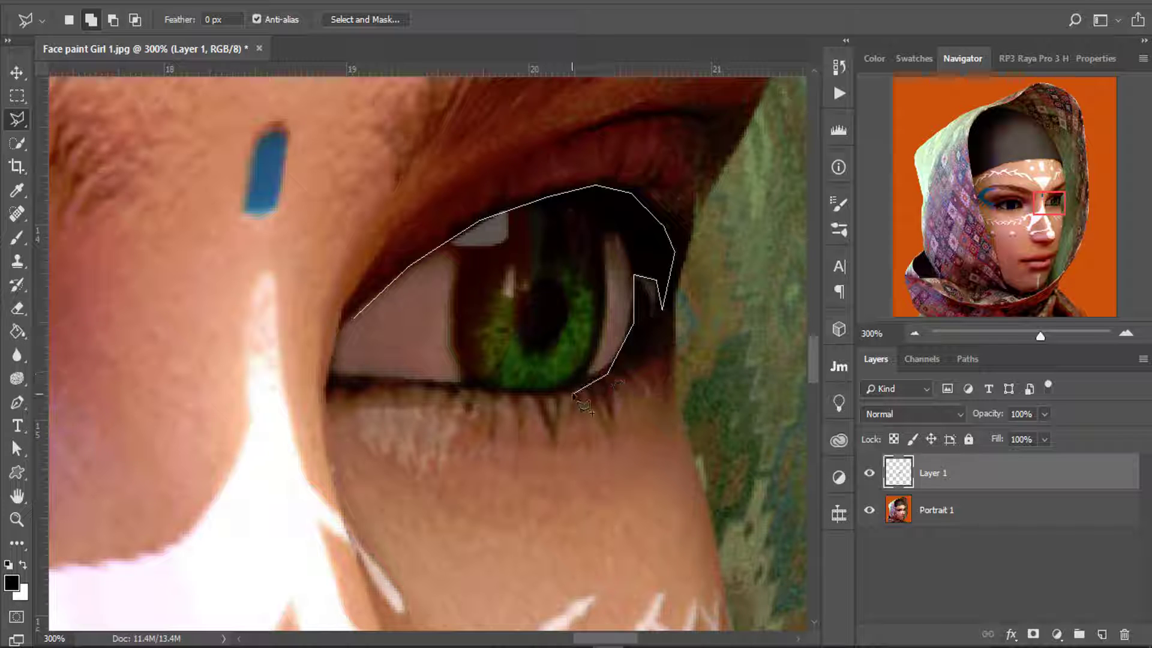
left_click(518, 393)
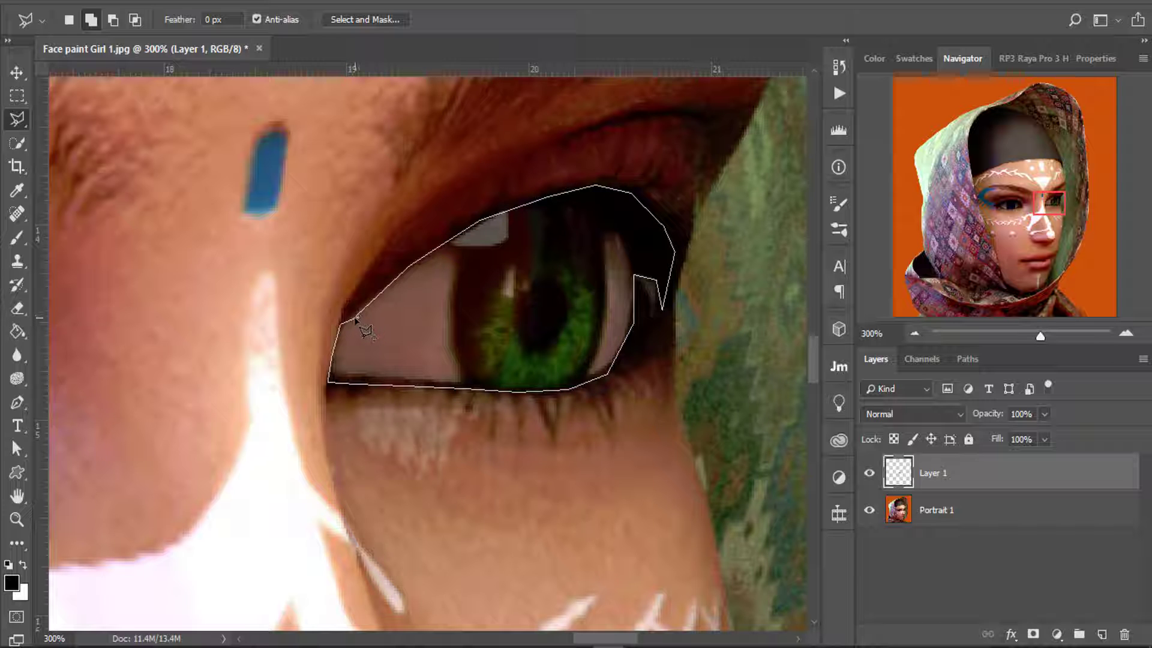
left_click(355, 318)
Brush a soft black shadow at 20% flow under the upper lid of the green eye, inside the selection.
key("ctrl+minus")
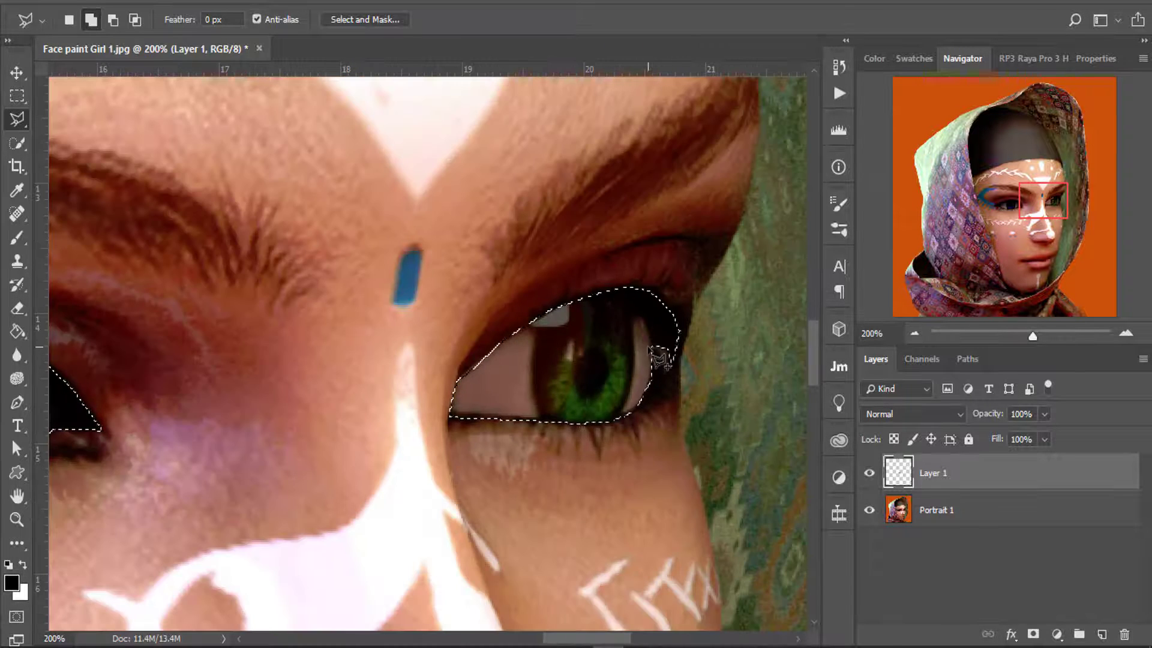
key("b")
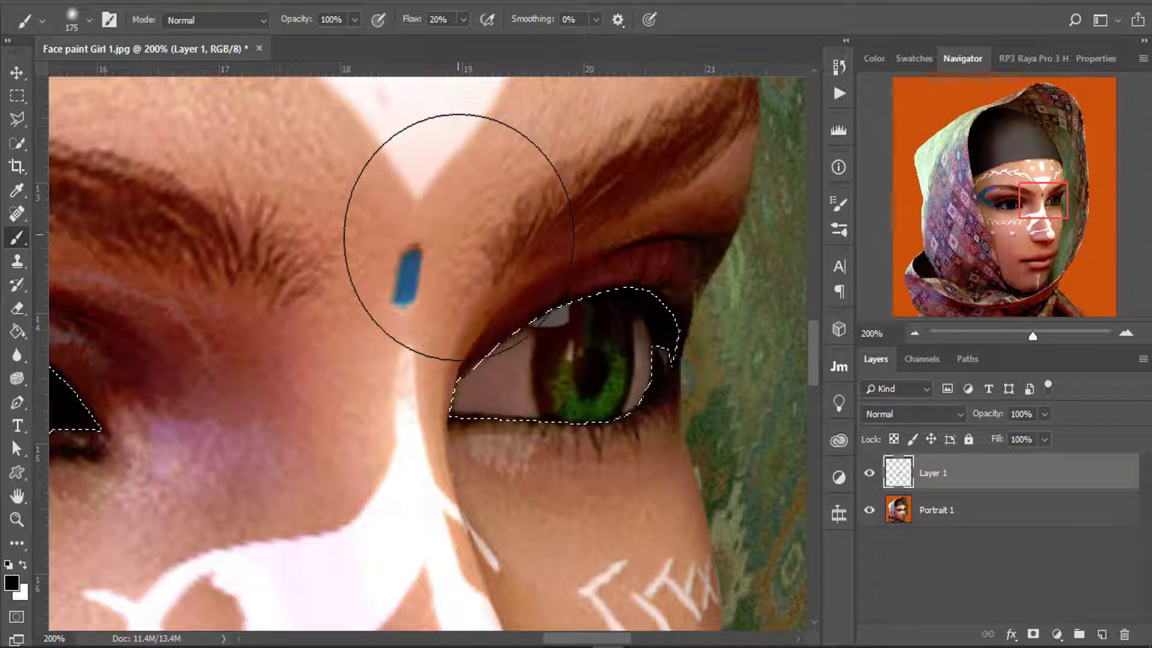
mouse_move(459, 240)
left_mouse_down()
mouse_move(427, 240)
mouse_move(546, 209)
mouse_move(435, 264)
left_mouse_up()
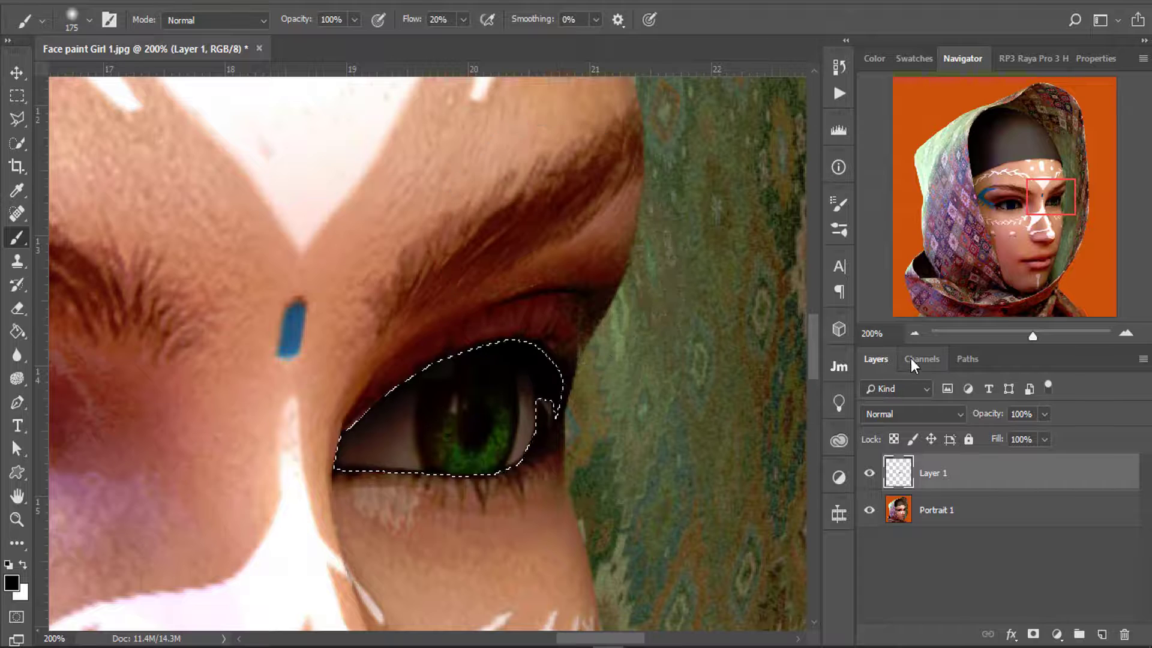
Deselect the eyeball selection around both eyes.
key("ctrl+d")
left_click(915, 334)
left_click_drag(342, 432, 476, 415)
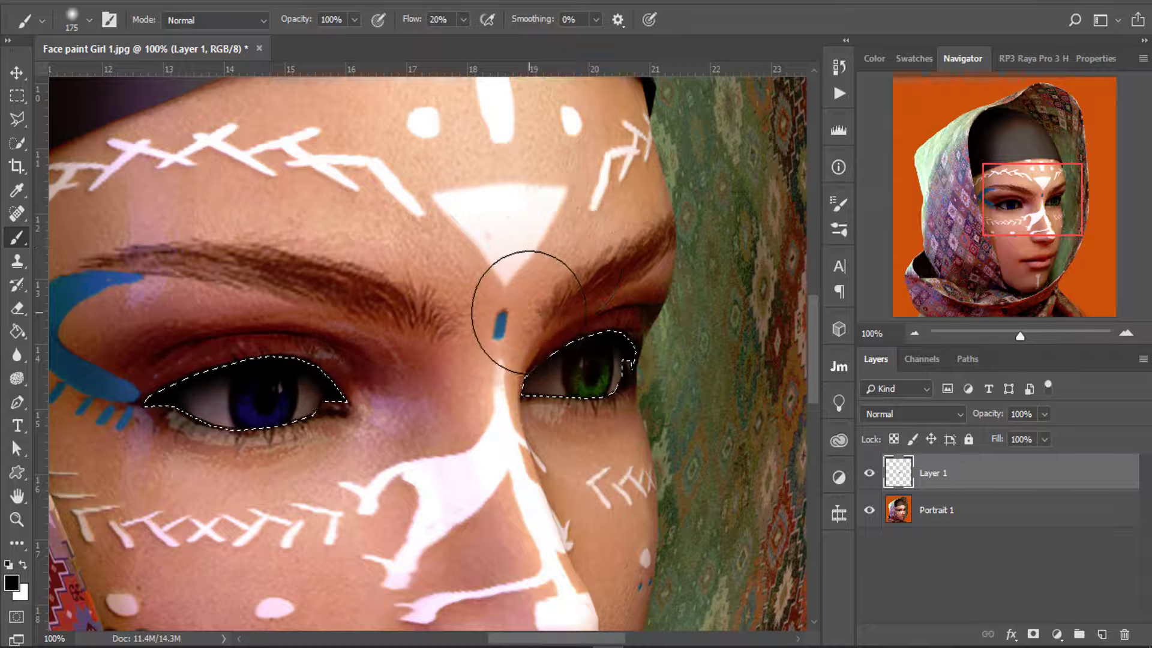
left_click(17, 96)
right_click(437, 249)
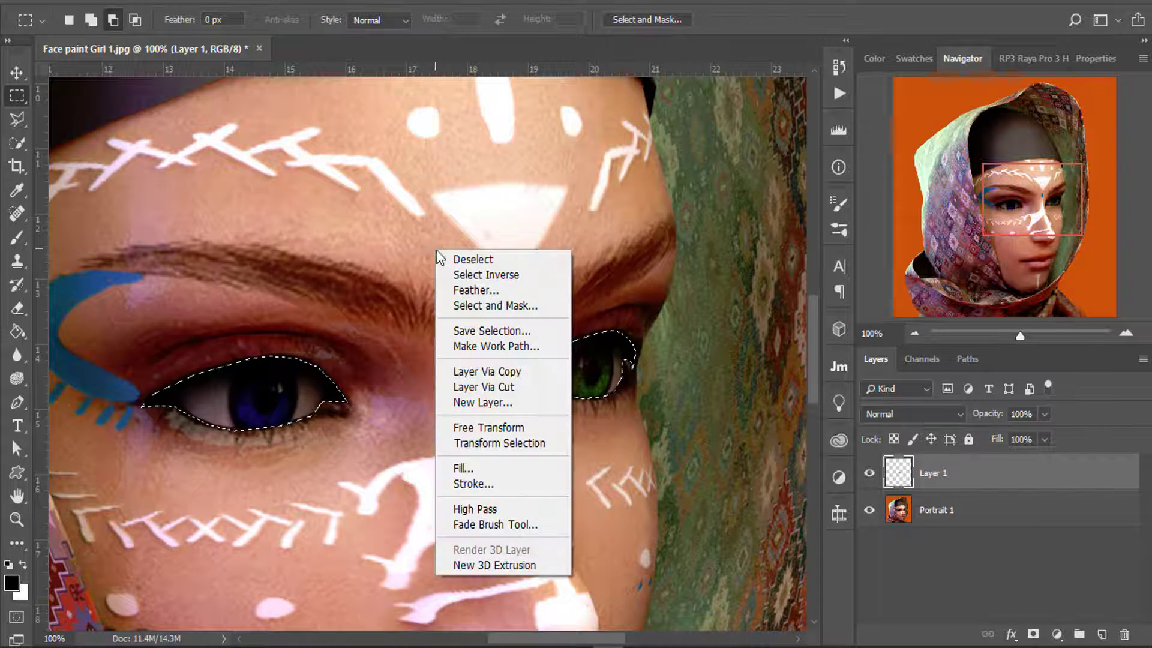
left_click(445, 260)
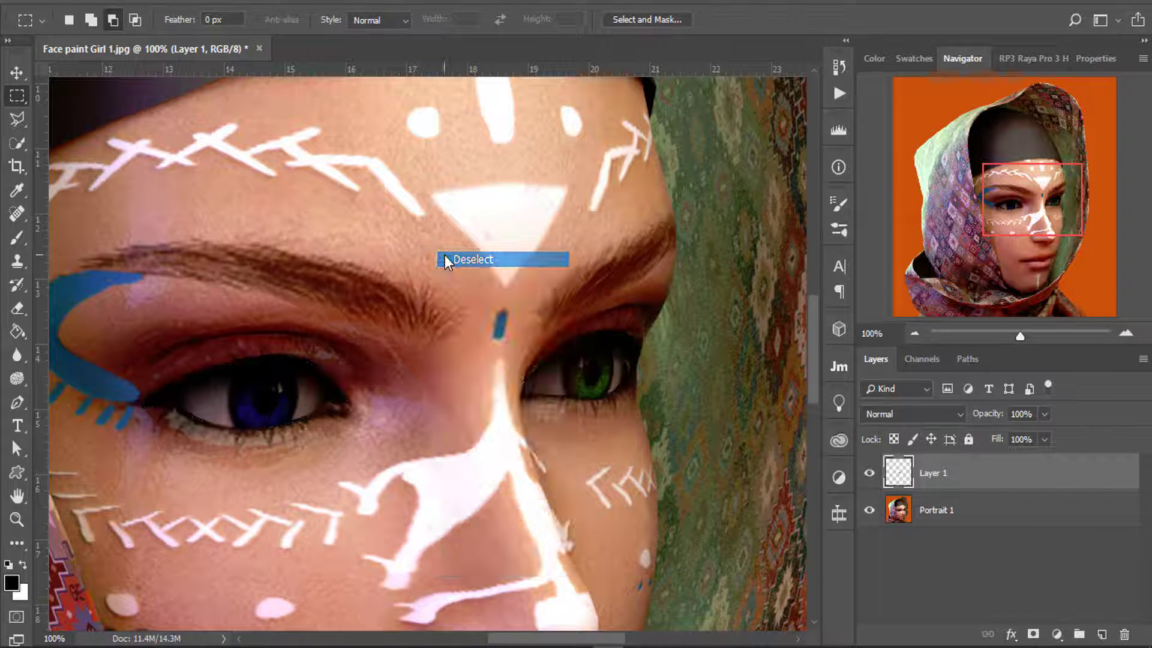
Compare the eyes with and without the painted eyelid shadows by repeatedly showing only Portrait 1 and restoring Layer 1.
left_click(868, 510, "alt")
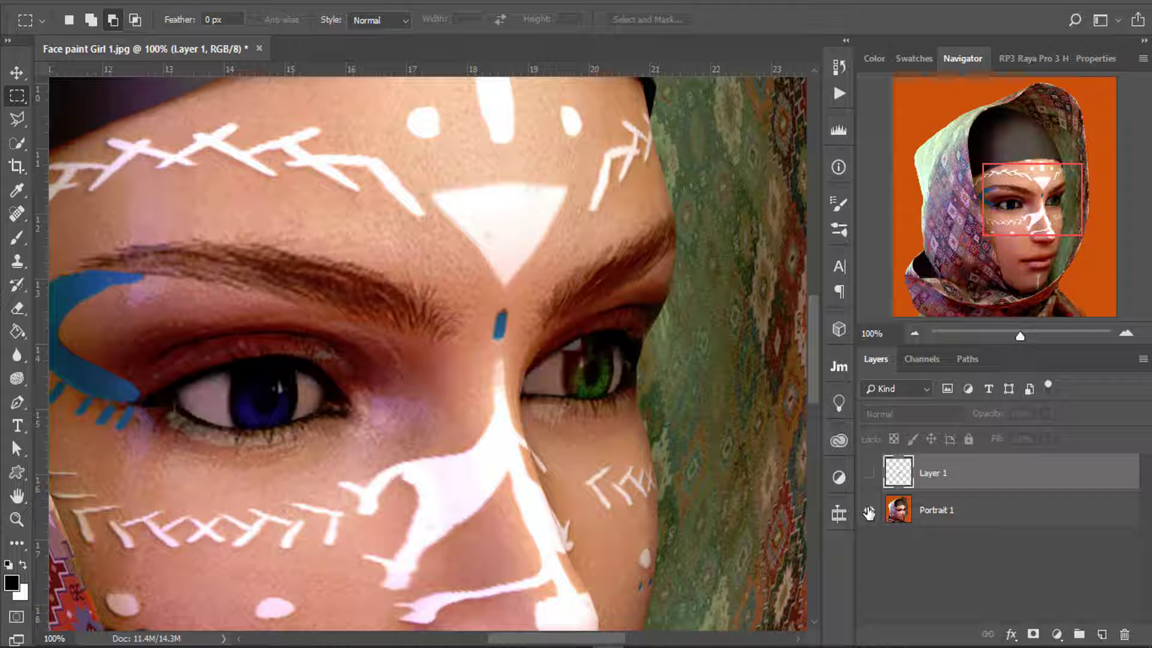
left_click(868, 510, "alt")
left_click(868, 510, "alt")
left_click(868, 510, "alt")
left_click(868, 510, "alt")
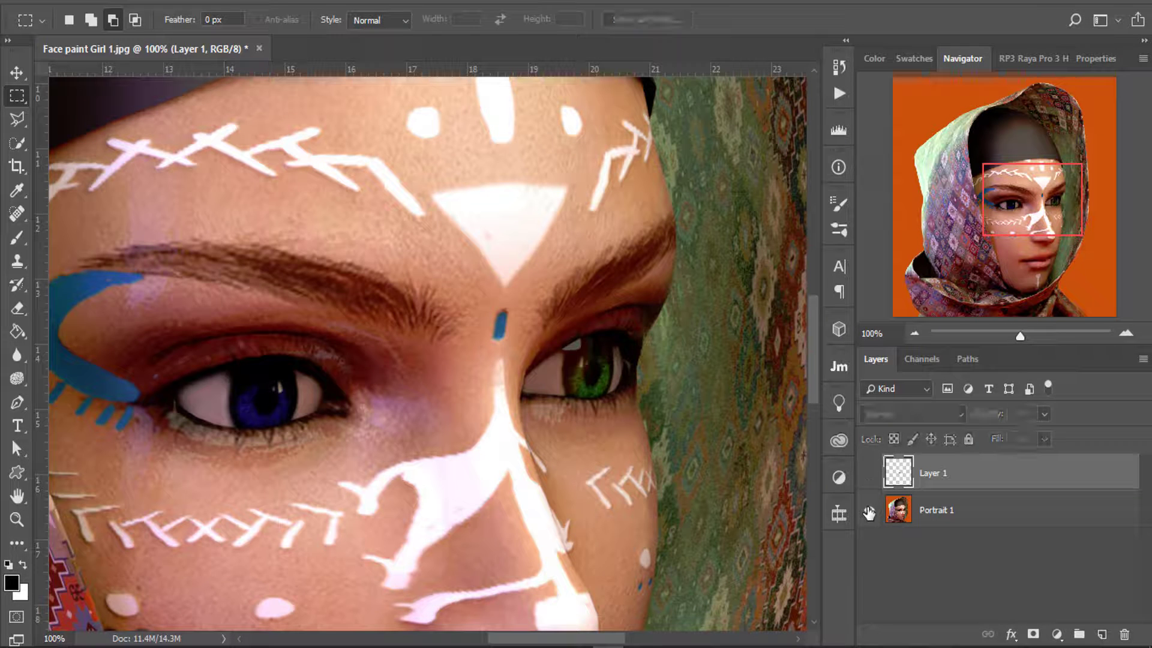
left_click(868, 510, "alt")
left_click(868, 511, "alt")
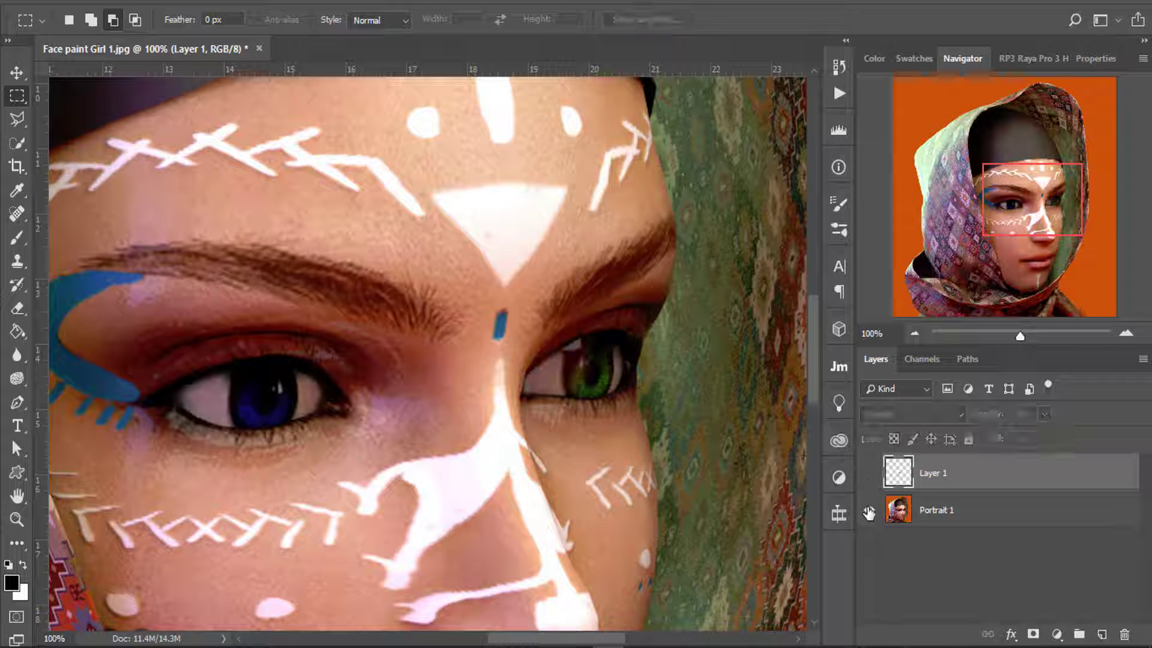
left_click(868, 510, "alt")
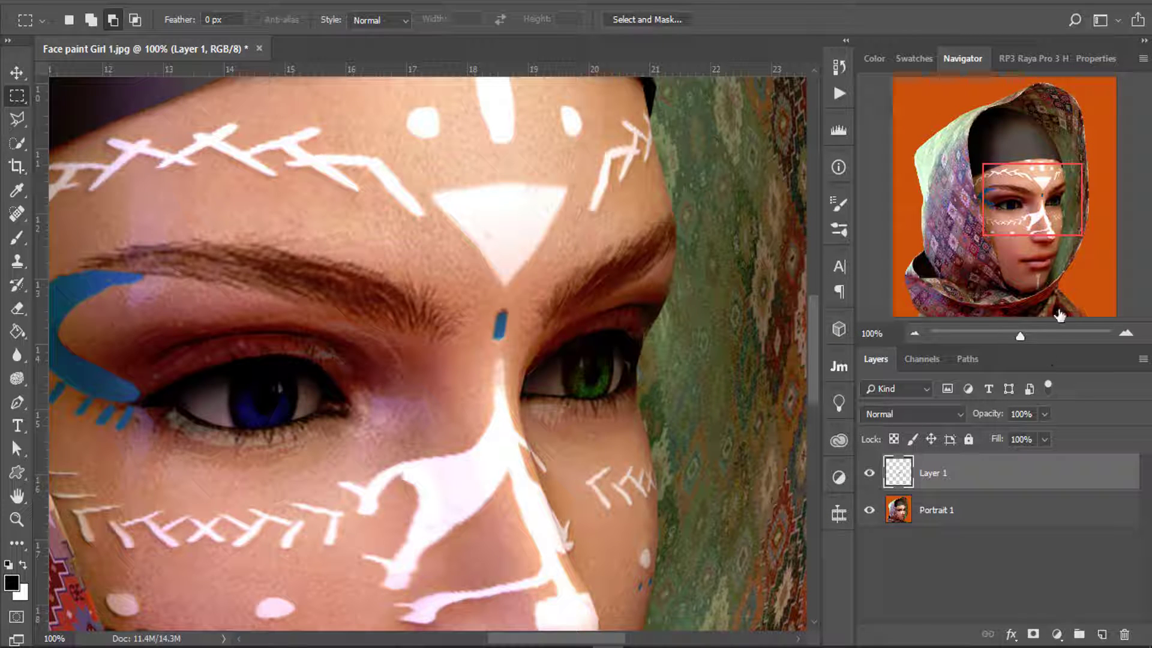
Add a Curves adjustment layer directly above Portrait 1, beneath the shadow layer.
left_click(1123, 334)
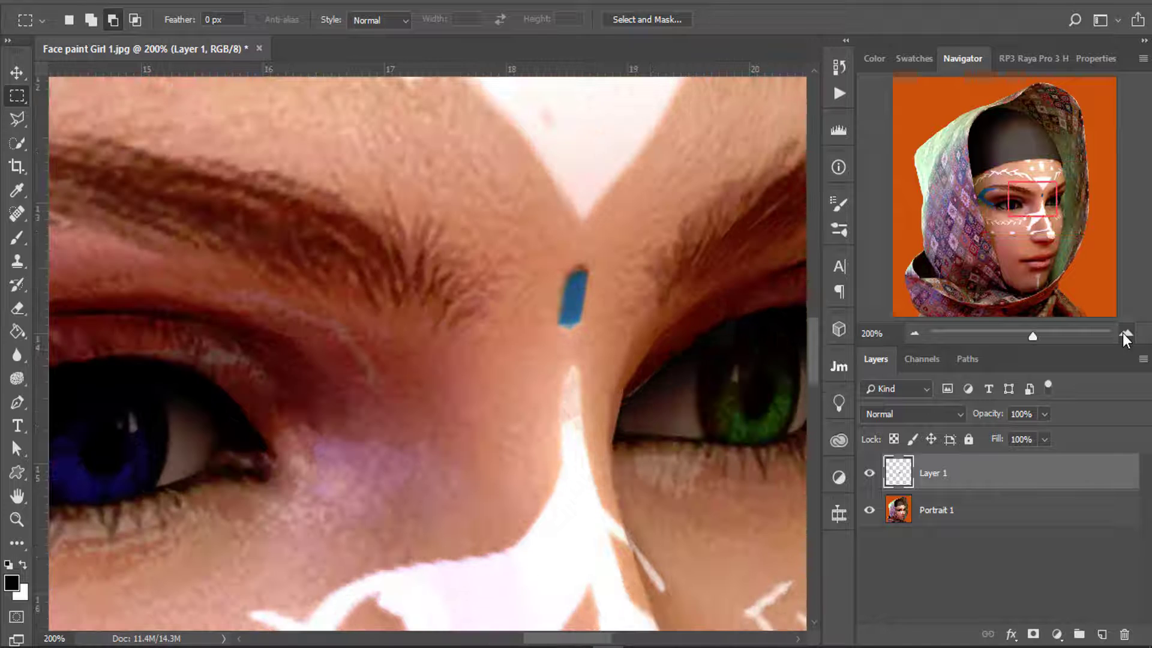
left_click_drag(1027, 202, 1008, 210)
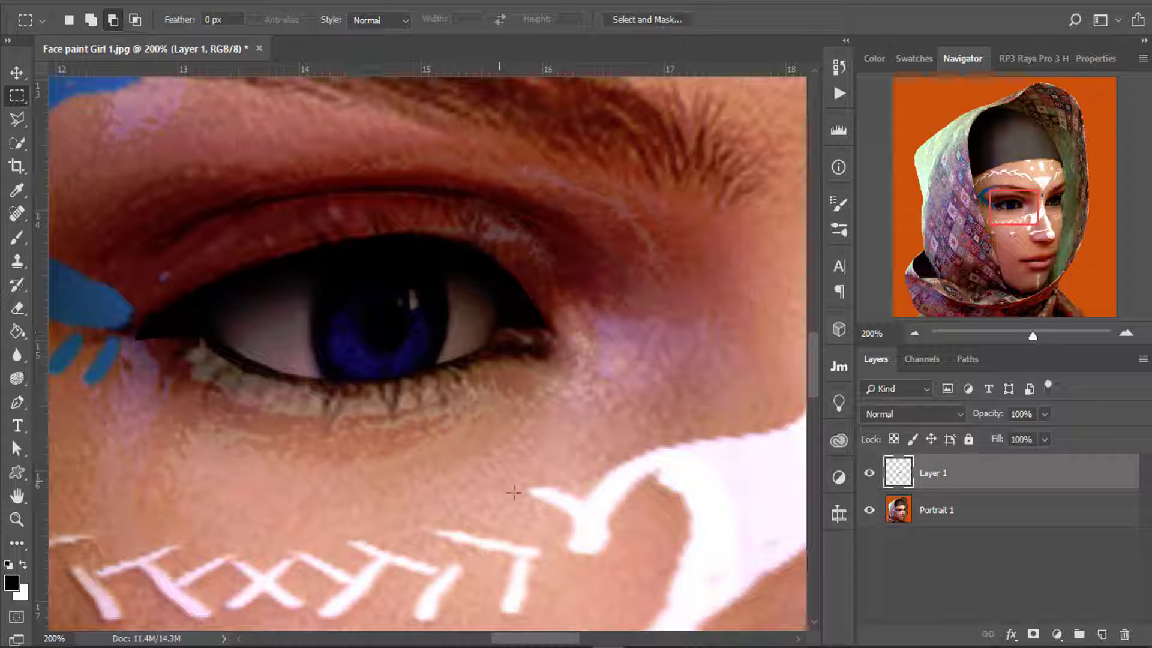
key("space")
left_click_drag(549, 470, 406, 437)
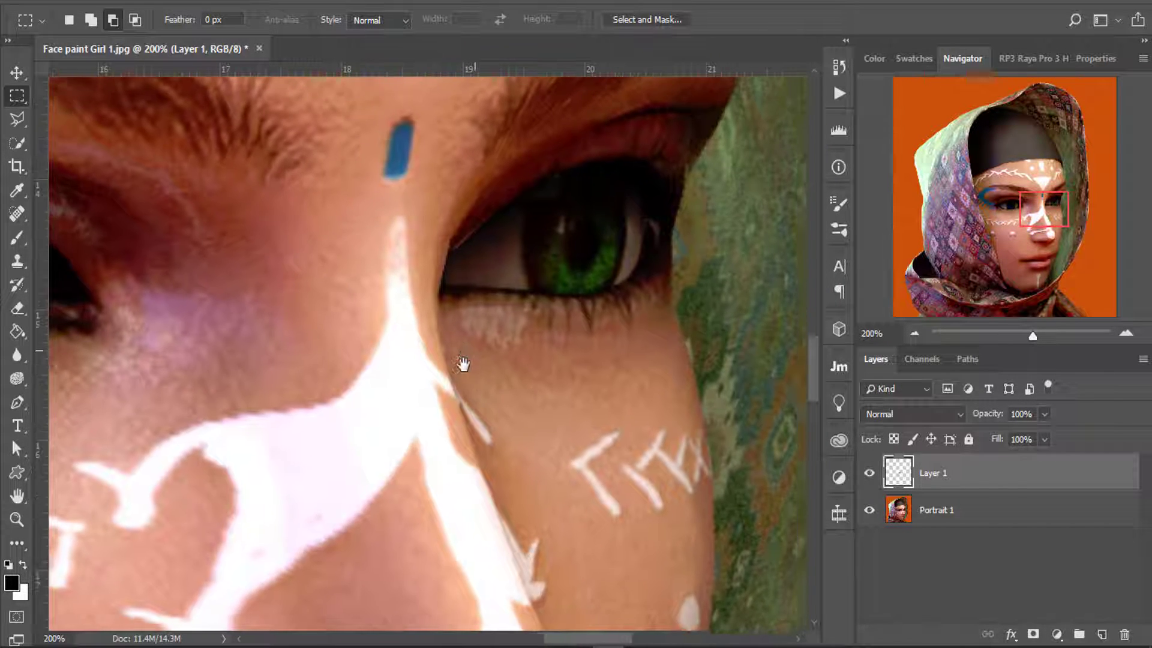
left_click_drag(462, 363, 486, 406)
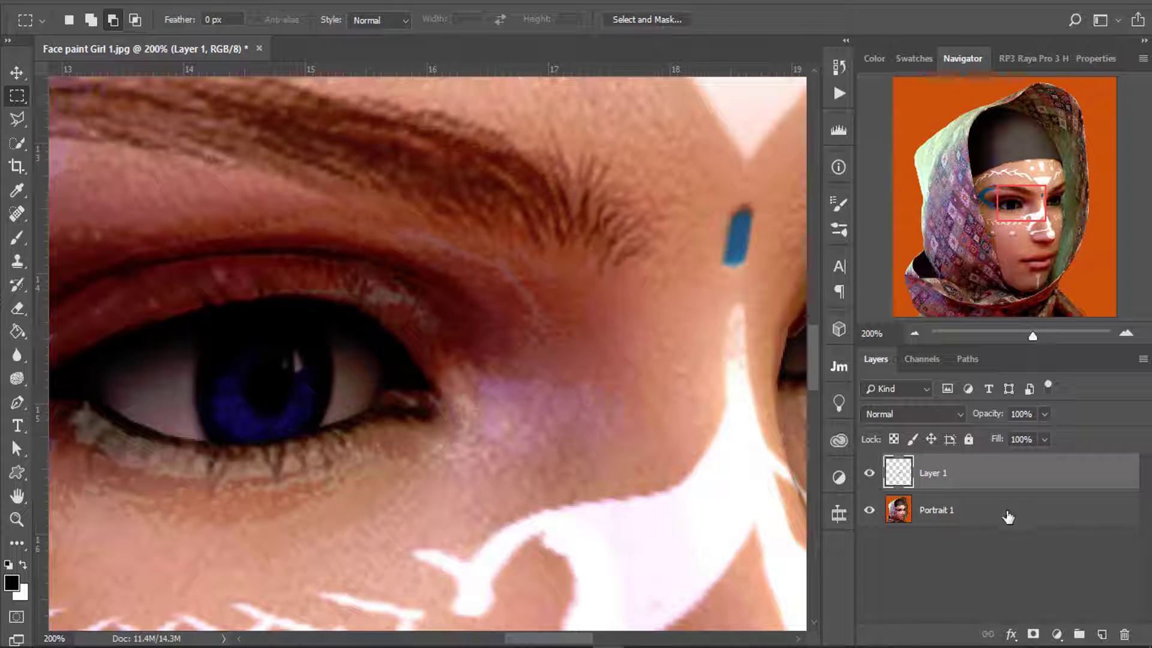
left_click(1003, 513)
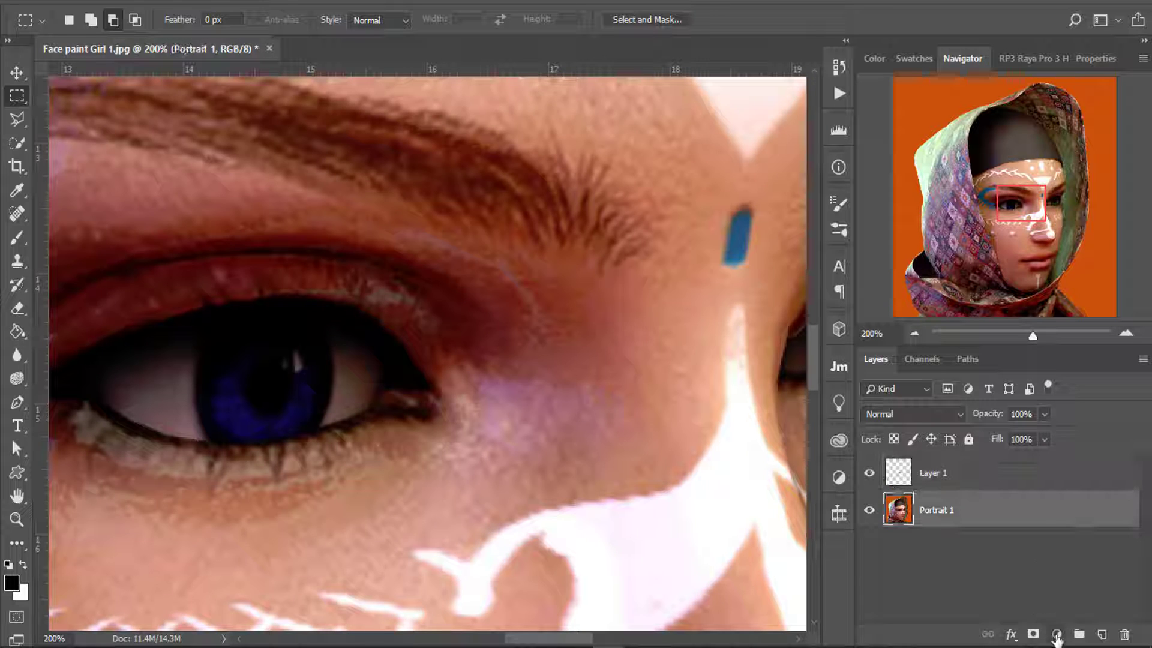
left_click(1056, 636)
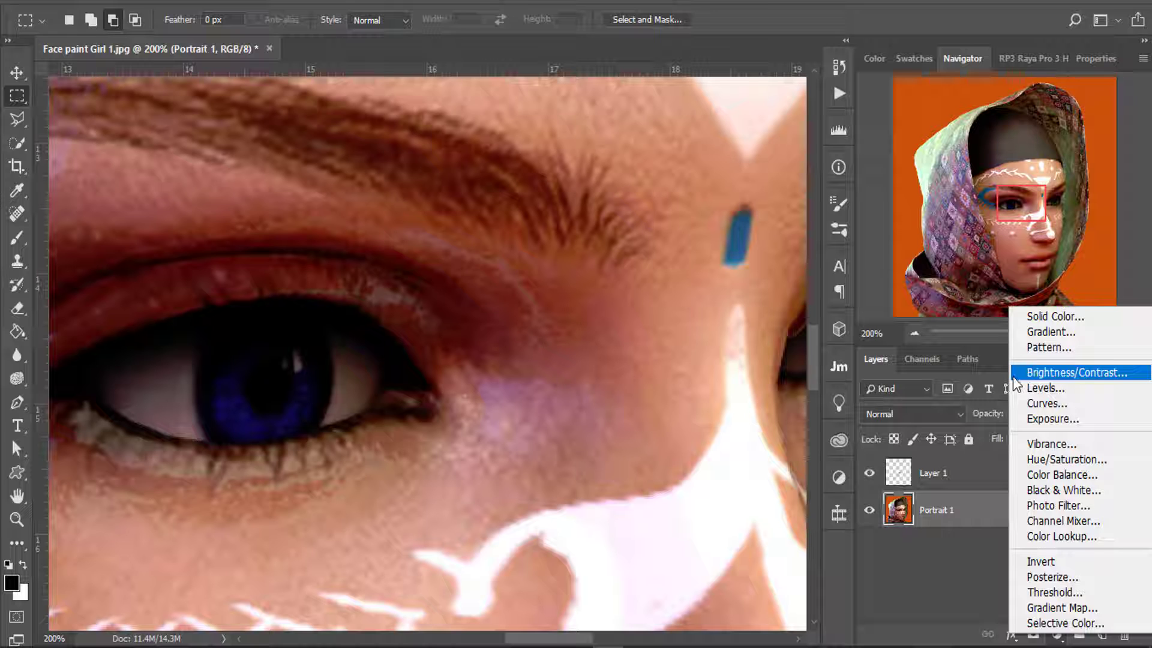
left_click(1039, 402)
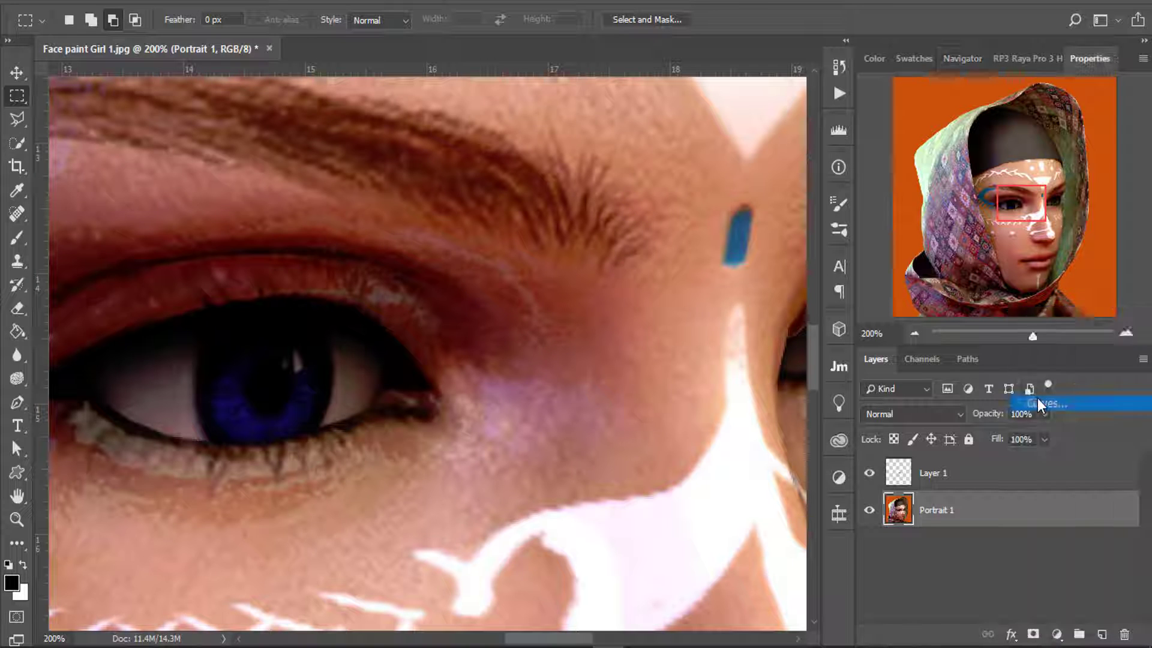
Raise the middle of the curve steeply to brighten the portrait strongly, and invert the Curves 1 layer mask to black.
scroll(1140, 292, "down", 2)
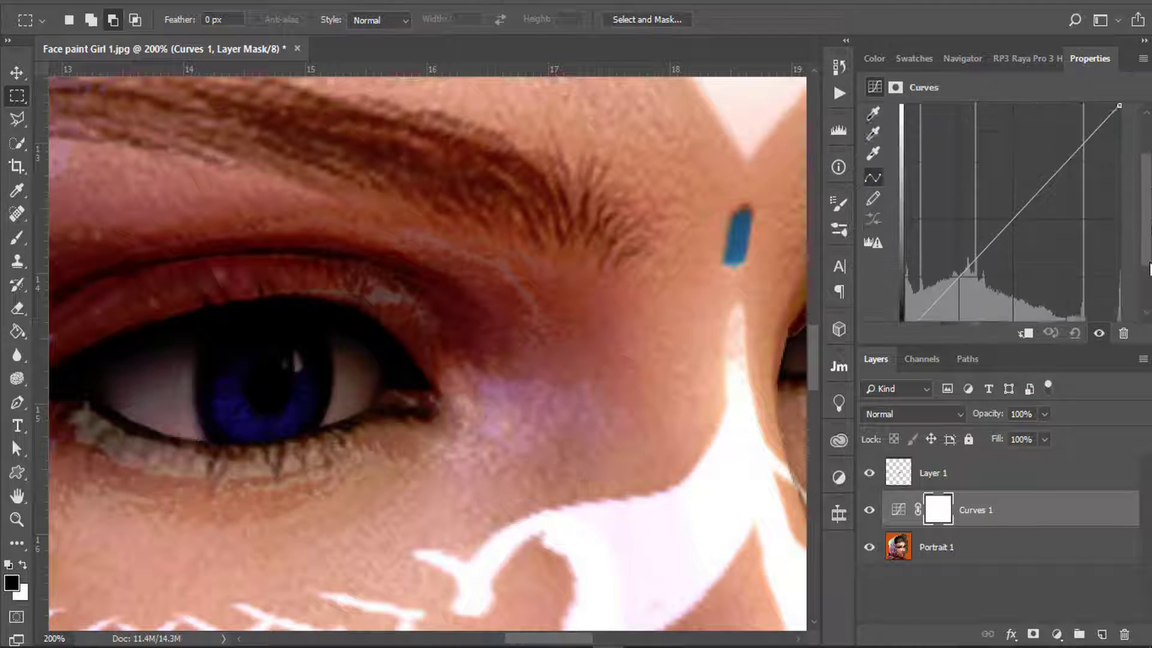
left_click_drag(1119, 259, 1063, 266)
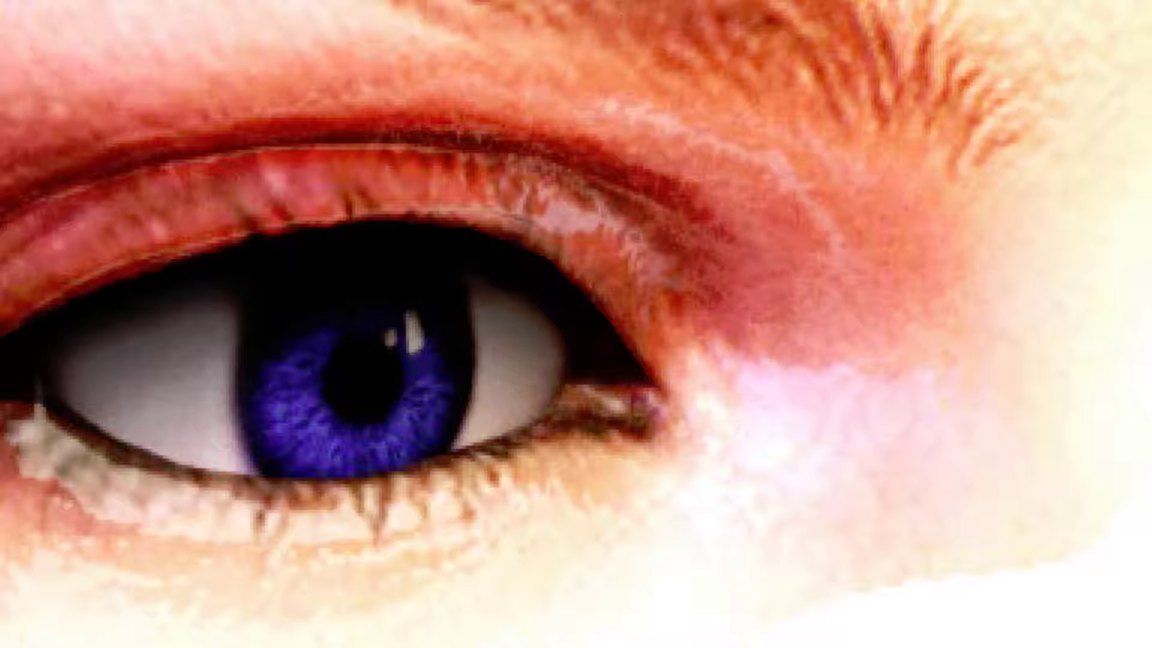
left_click_drag(1006, 194, 979, 181)
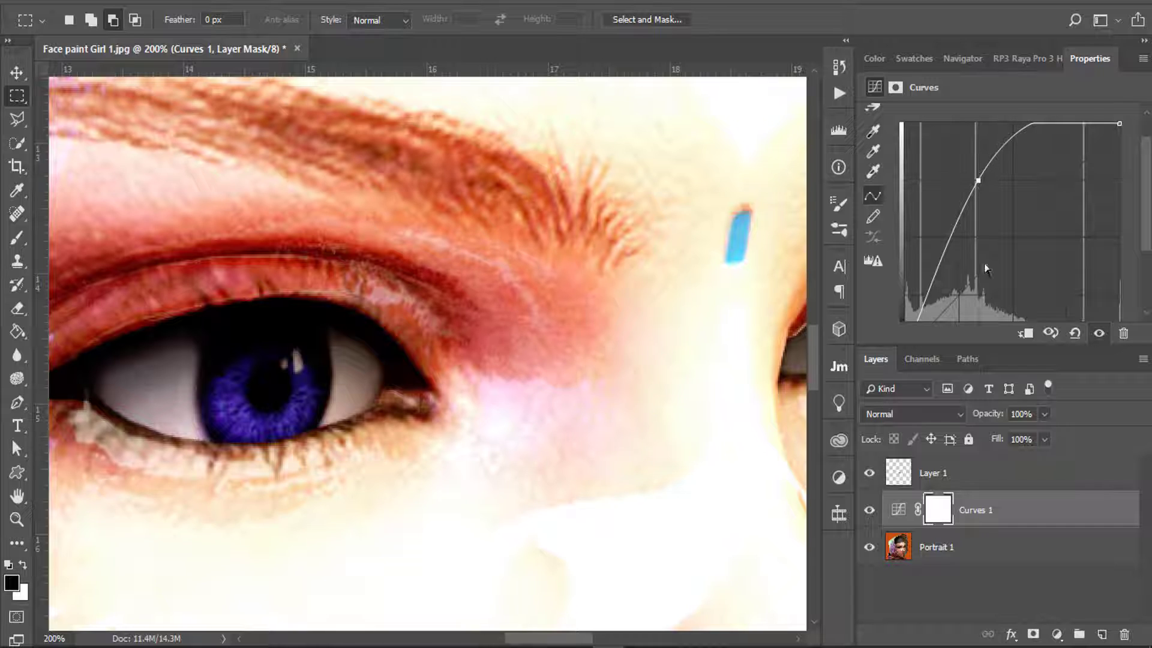
left_click(943, 511)
key("ctrl+i")
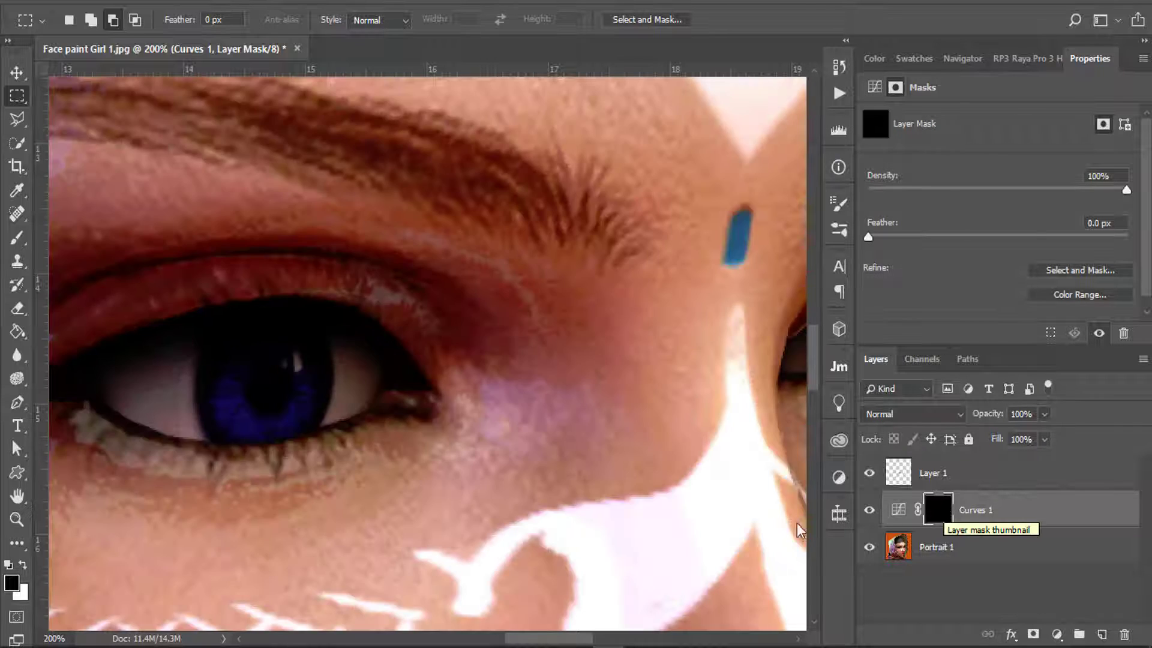
Paint white on the Curves 1 mask over the lower iris of the blue eye, using a small soft brush at 20% flow.
left_click_drag(331, 477, 453, 430)
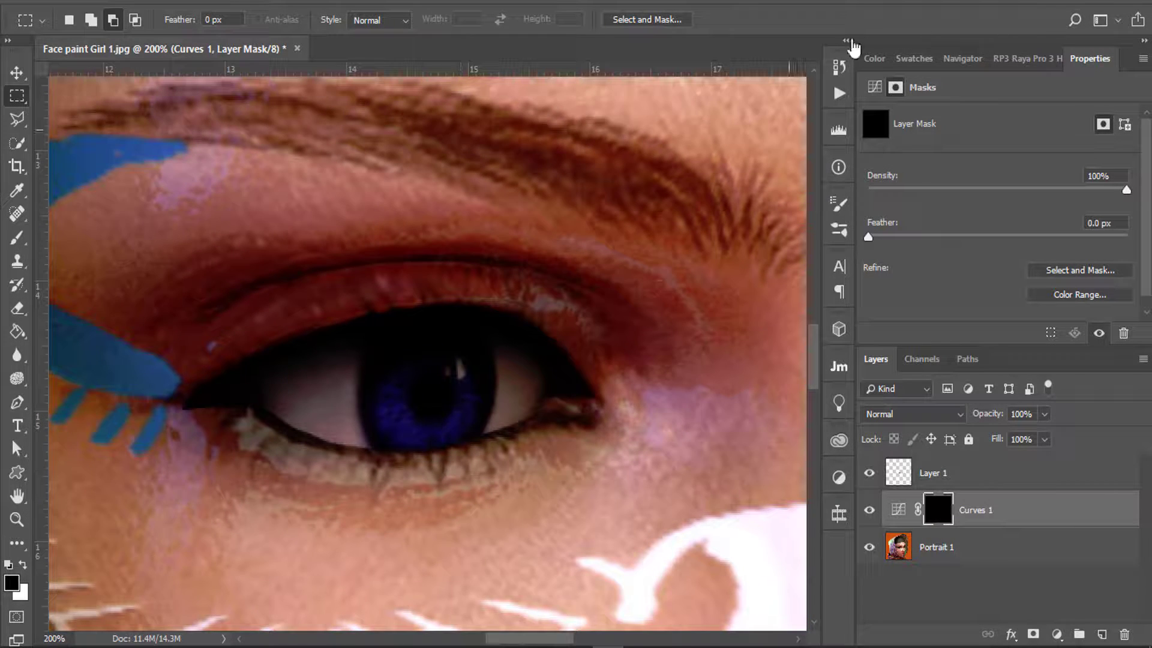
left_click(966, 60)
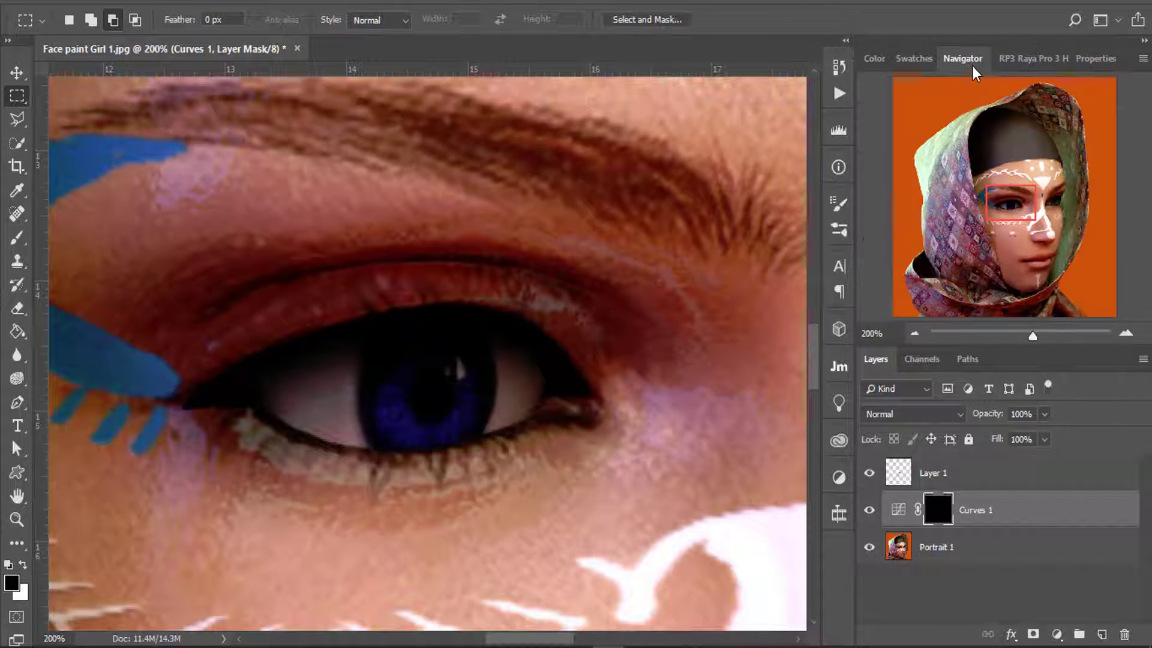
left_click(1123, 333)
key("b")
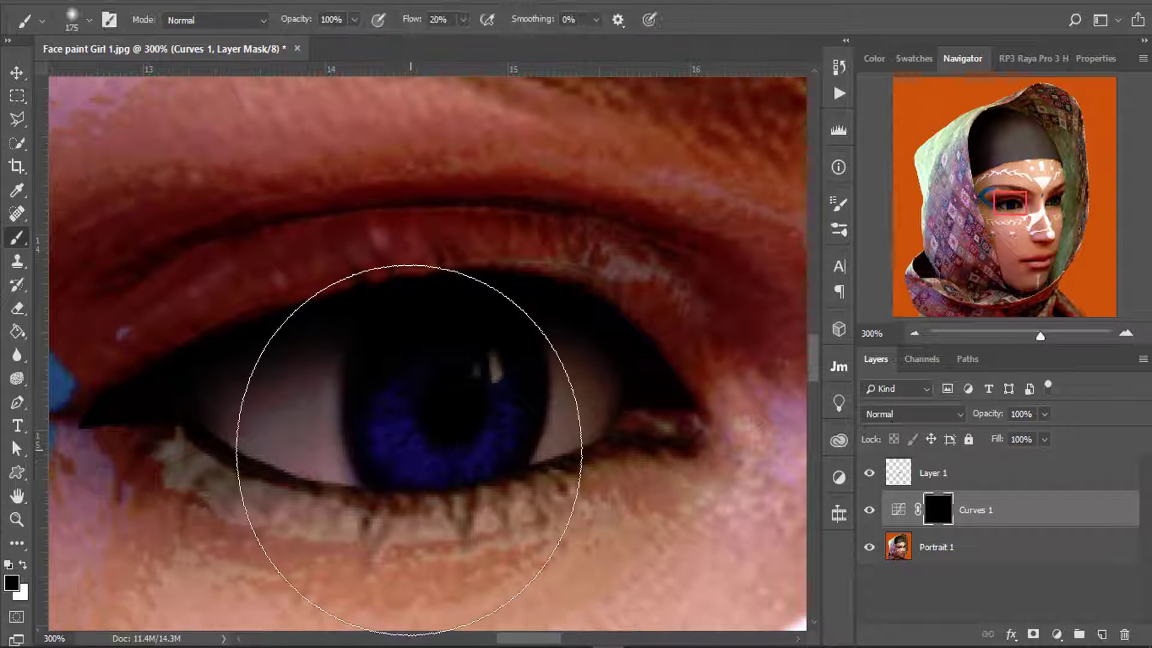
key("x")
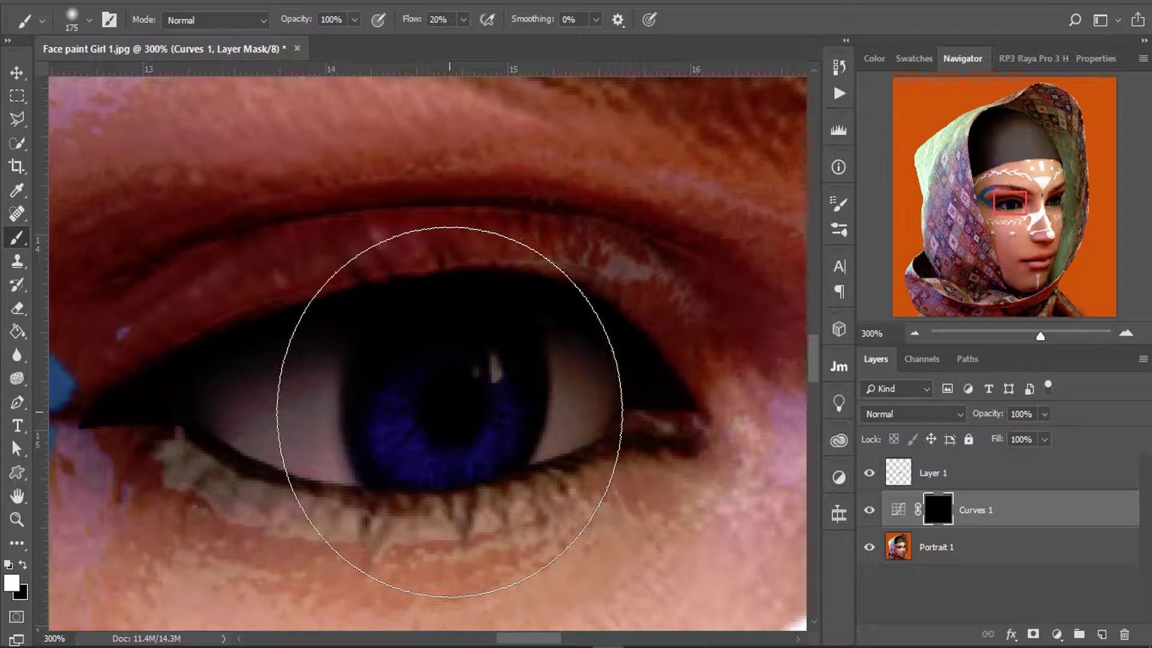
key("bracketleft")
key("bracketleft")
key("bracketleft")
key("bracketleft")
key("bracketleft")
key("bracketleft")
key("bracketleft")
key("bracketleft")
key("bracketleft")
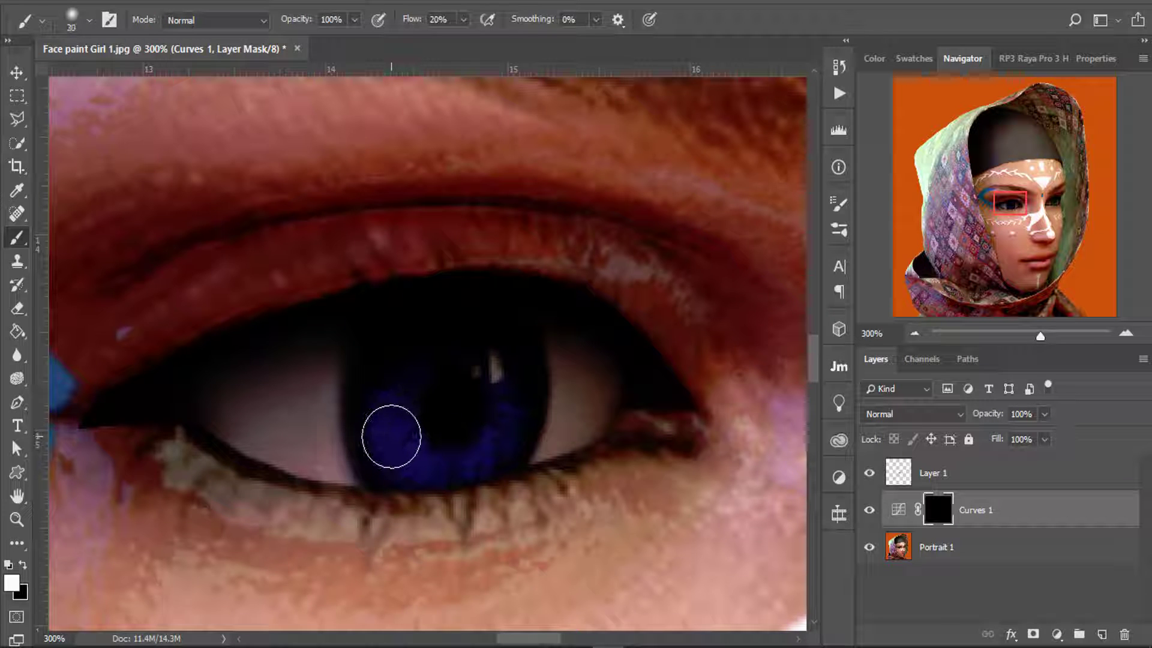
key("bracketleft")
mouse_move(391, 428)
left_mouse_down()
mouse_move(418, 457)
mouse_move(443, 459)
mouse_move(416, 457)
mouse_move(466, 469)
mouse_move(506, 413)
mouse_move(499, 443)
mouse_move(428, 462)
mouse_move(398, 452)
mouse_move(386, 417)
mouse_move(387, 439)
mouse_move(388, 414)
mouse_move(406, 450)
mouse_move(455, 466)
mouse_move(489, 452)
mouse_move(507, 416)
mouse_move(473, 456)
mouse_move(445, 460)
mouse_move(416, 453)
mouse_move(383, 412)
mouse_move(392, 441)
mouse_move(391, 415)
mouse_move(401, 440)
mouse_move(443, 458)
mouse_move(491, 450)
mouse_move(507, 402)
mouse_move(498, 434)
left_mouse_up()
key("bracketleft")
key("bracketleft")
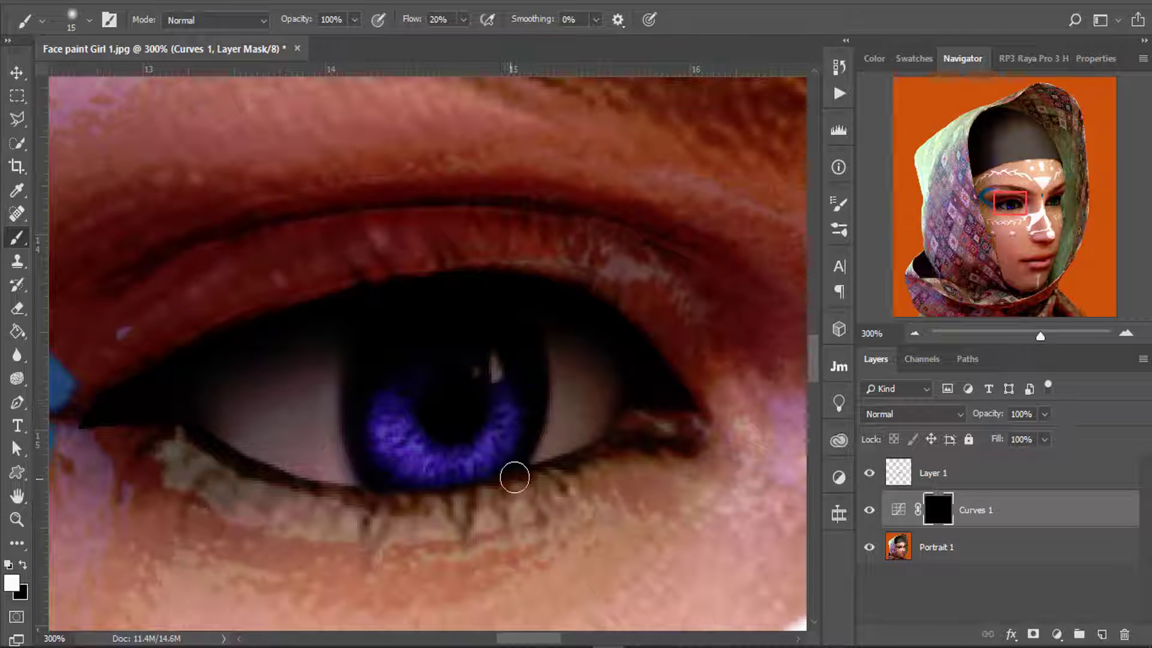
mouse_move(518, 478)
left_mouse_down()
mouse_move(370, 476)
mouse_move(490, 484)
left_mouse_up()
Brighten the lower iris of the green eye by painting white on the Curves 1 mask with the size 15 brush.
mouse_move(727, 439)
left_mouse_down()
mouse_move(467, 471)
mouse_move(465, 486)
left_mouse_up()
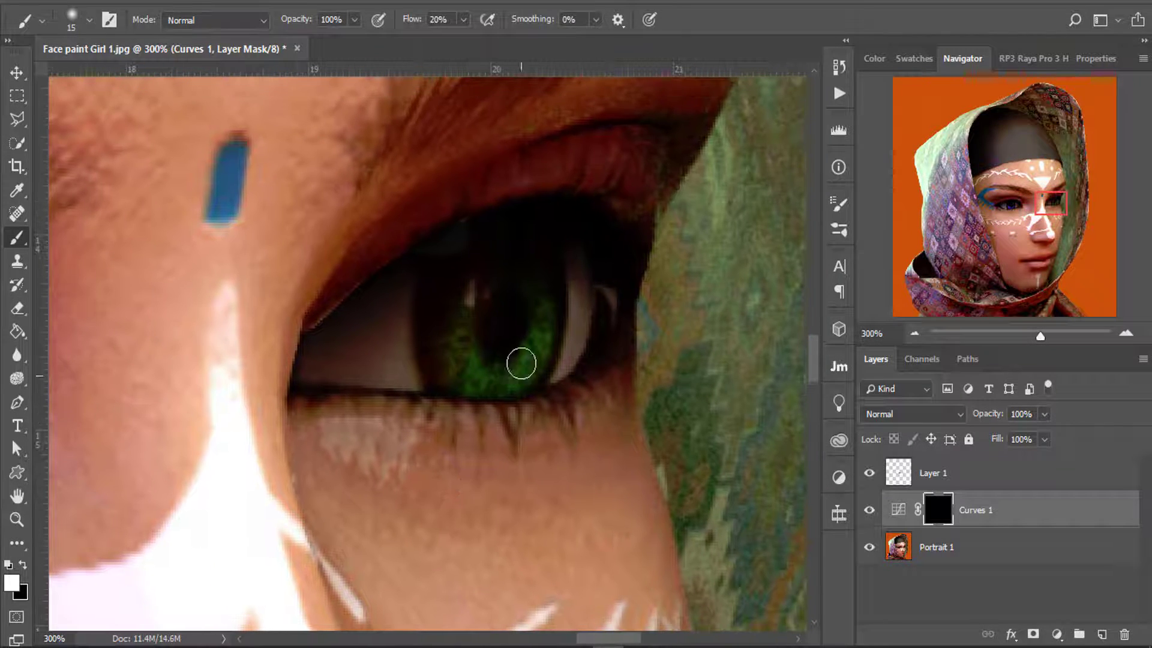
mouse_move(538, 344)
left_mouse_down()
mouse_move(497, 377)
mouse_move(468, 373)
mouse_move(455, 334)
mouse_move(458, 357)
mouse_move(513, 368)
mouse_move(544, 314)
mouse_move(513, 372)
mouse_move(535, 351)
mouse_move(488, 372)
left_mouse_up()
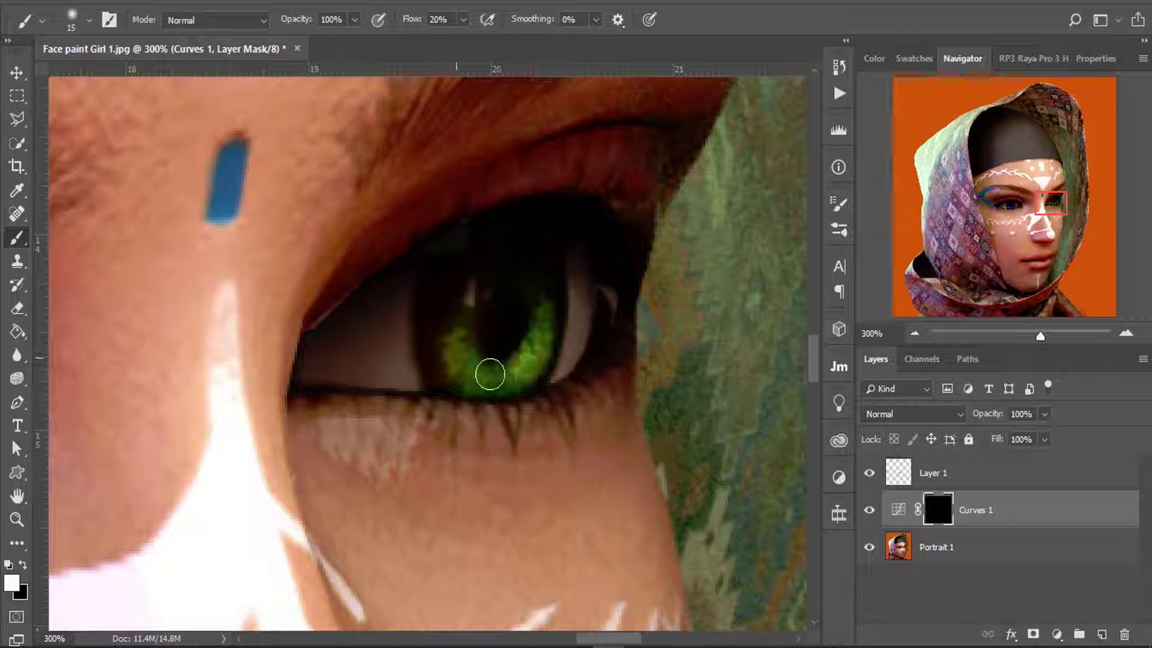
Compare both eyes before and after the shadows and iris brightening by repeatedly isolating Portrait 1 and restoring the other layers.
left_click(919, 327)
left_click(919, 327)
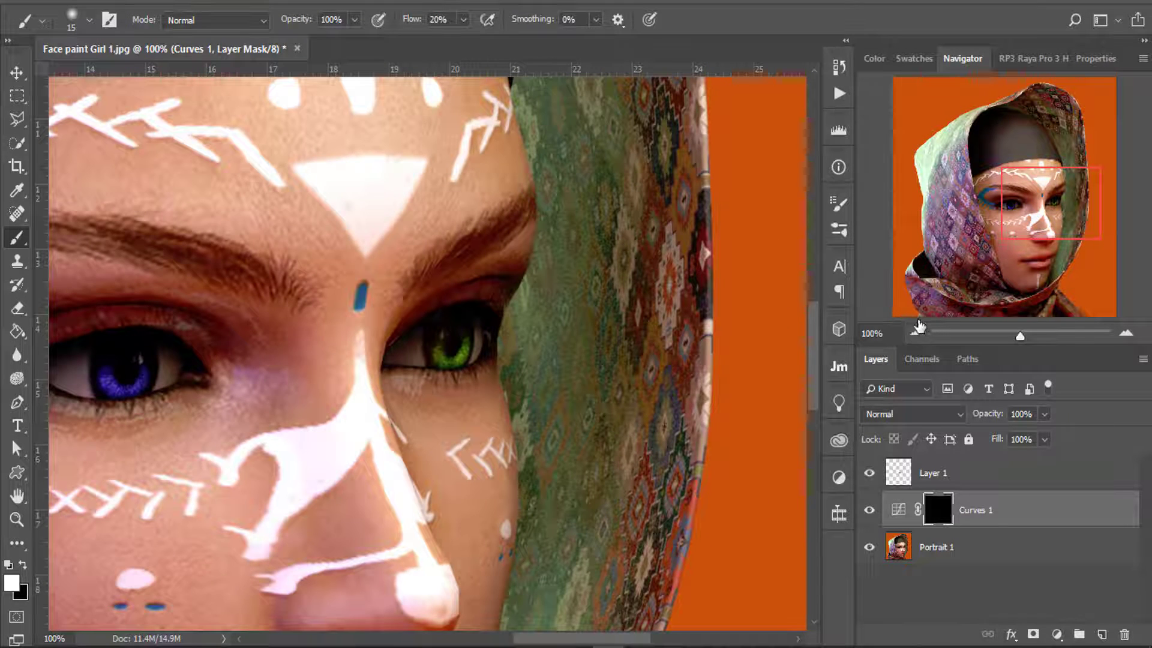
left_click(919, 327)
left_click_drag(997, 229, 967, 212)
left_click(870, 546, "alt")
left_click(869, 546, "alt")
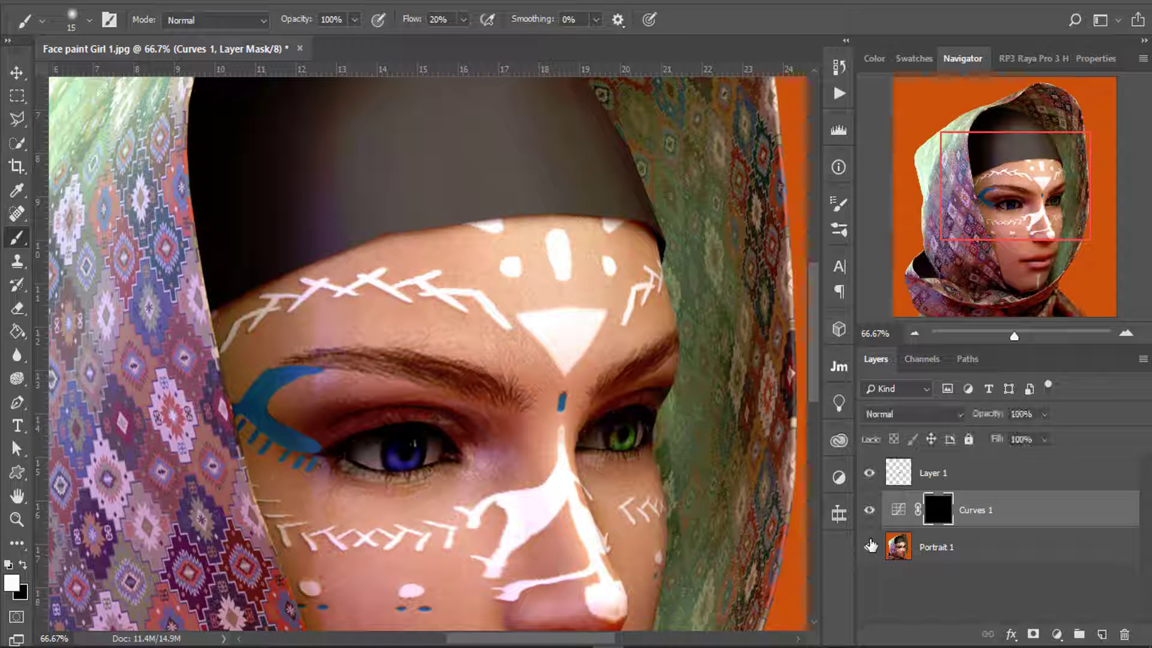
left_click(870, 546, "alt")
left_click(870, 546, "alt")
left_click(870, 546, "alt")
left_click(870, 546, "alt")
Examine the retouched eyes in the context of the whole portrait at several zoom levels.
left_click(916, 334)
left_click(916, 333)
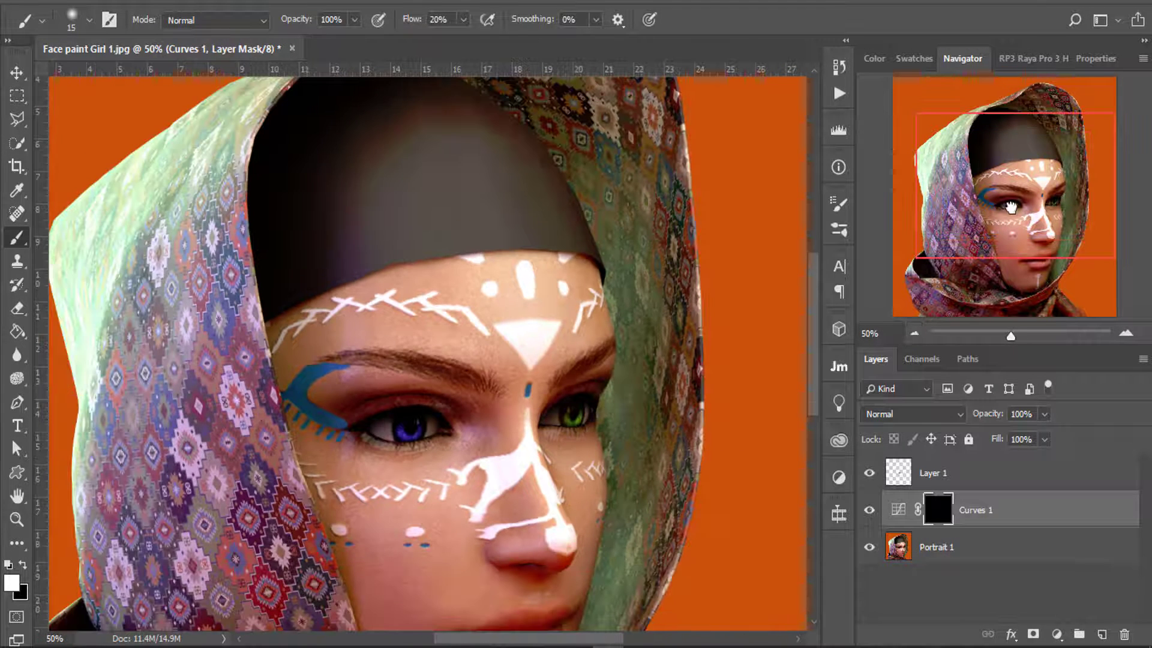
left_click(914, 334)
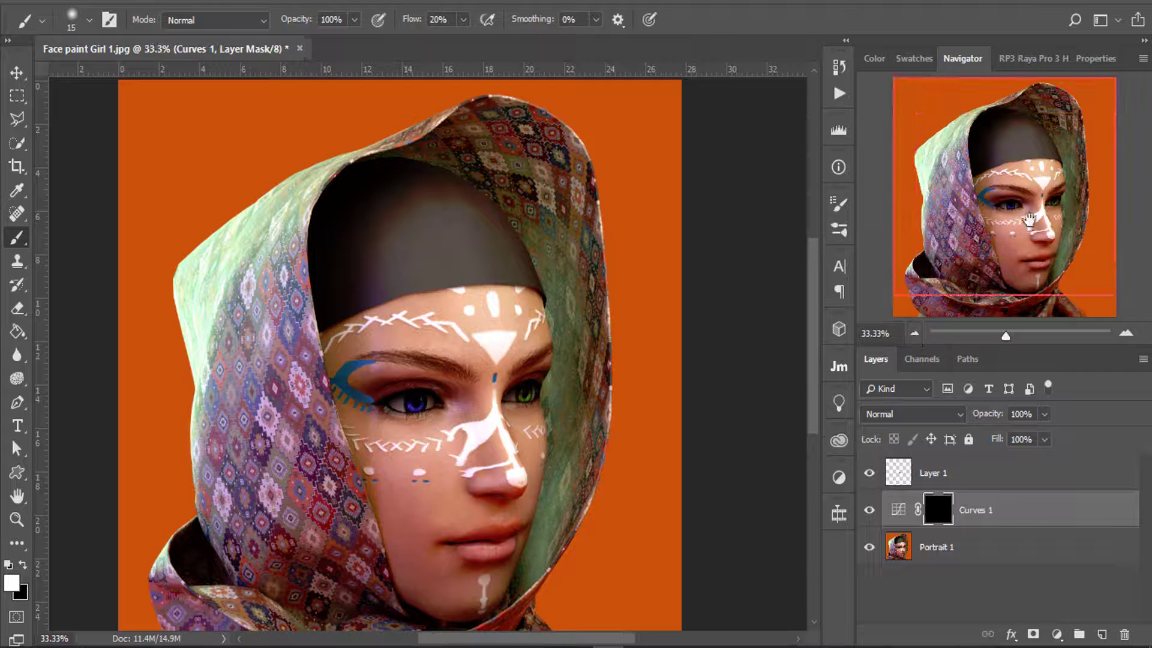
left_click_drag(1028, 222, 1023, 229)
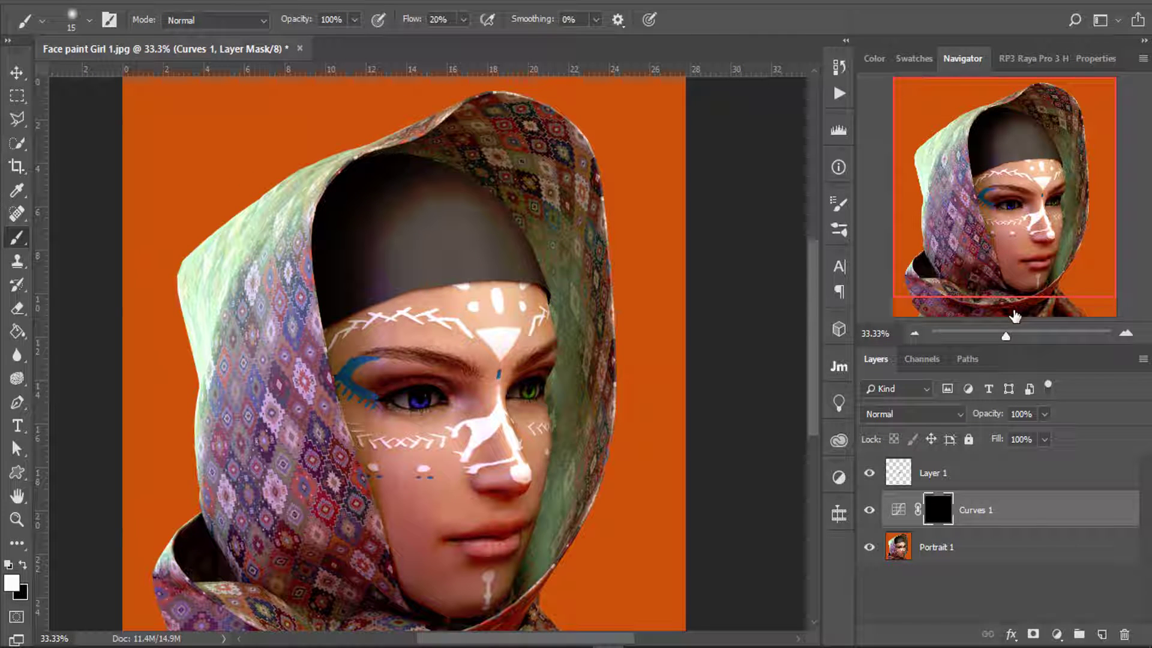
left_click(1125, 334)
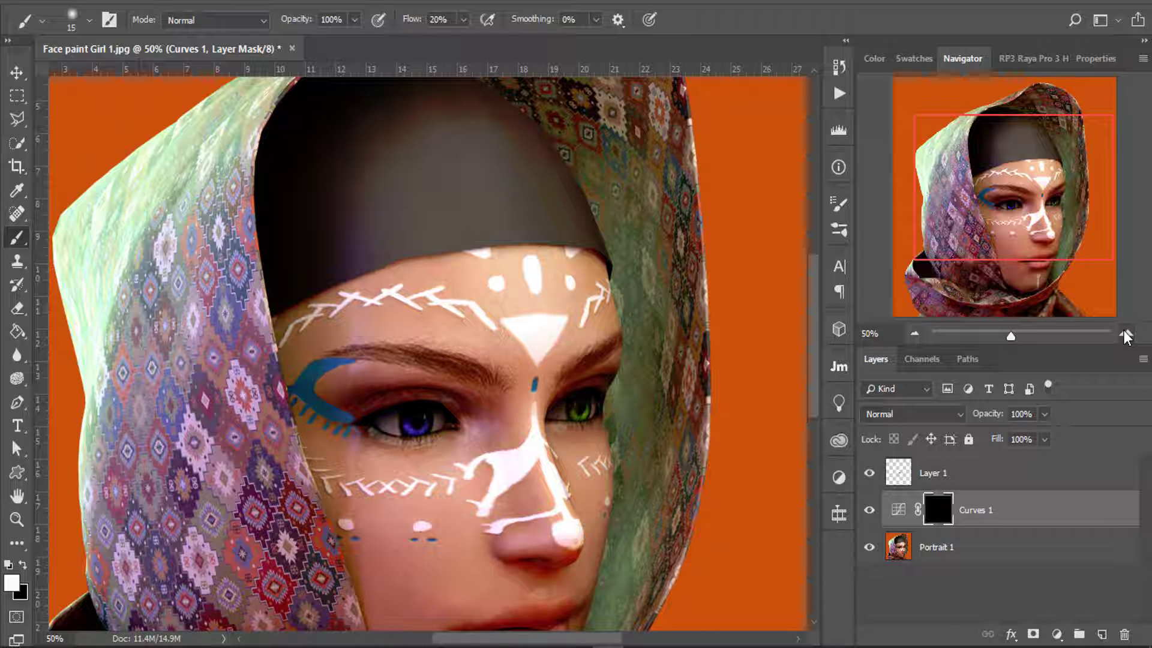
left_click(1126, 334)
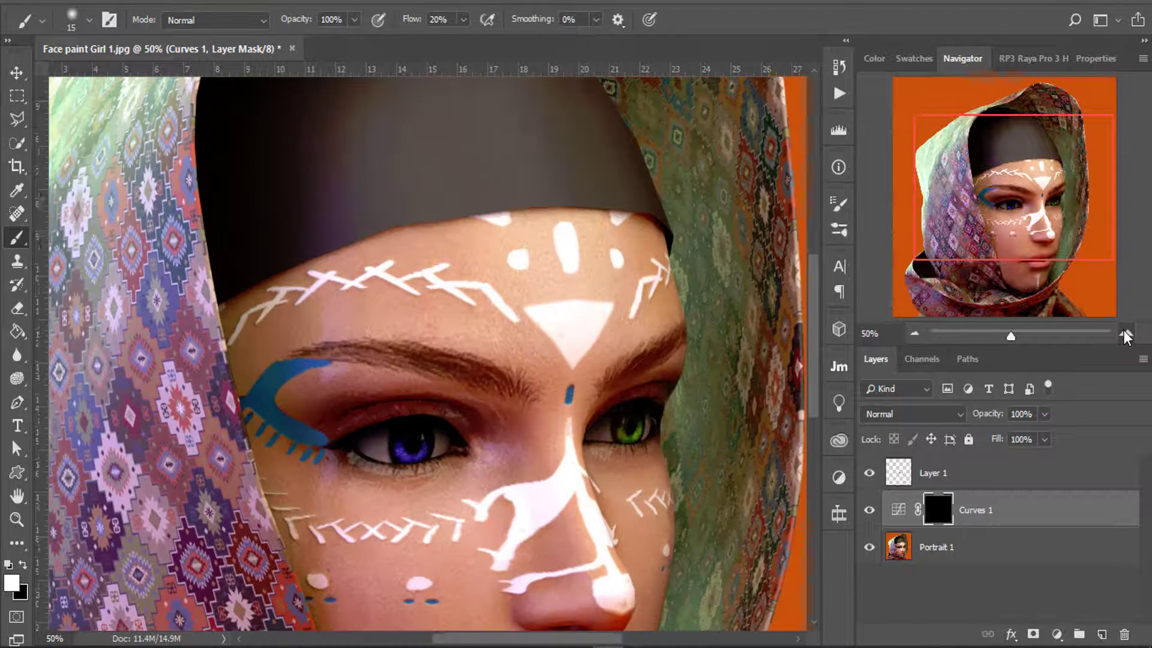
left_click(913, 338)
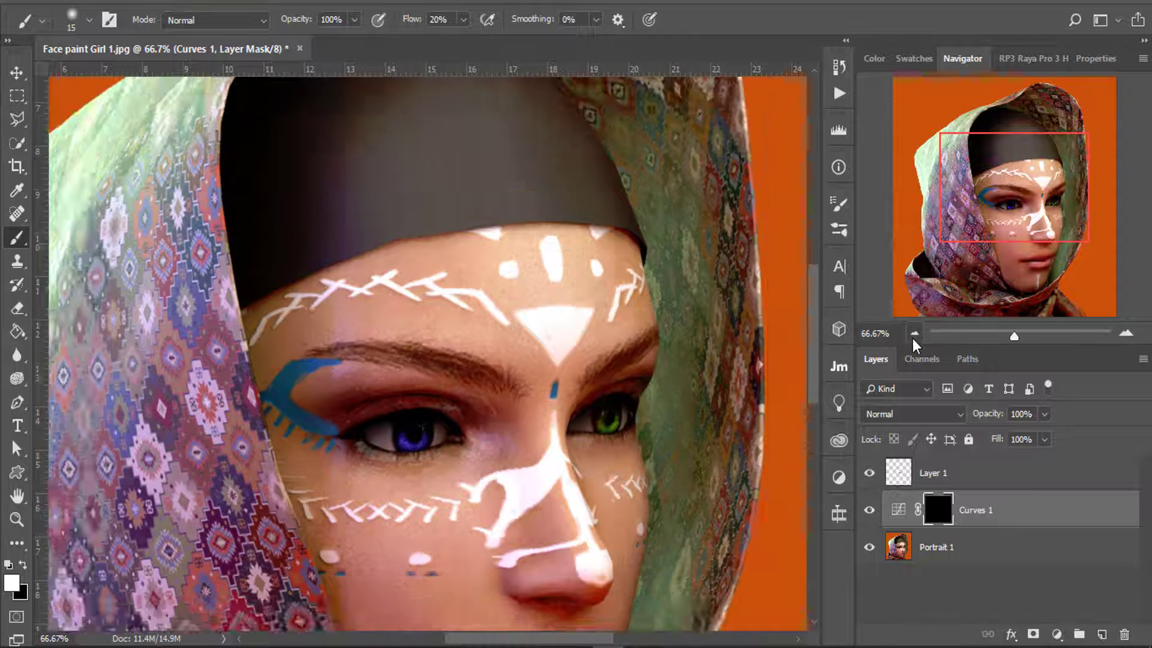
left_click(912, 338)
left_click_drag(1021, 224, 1017, 229)
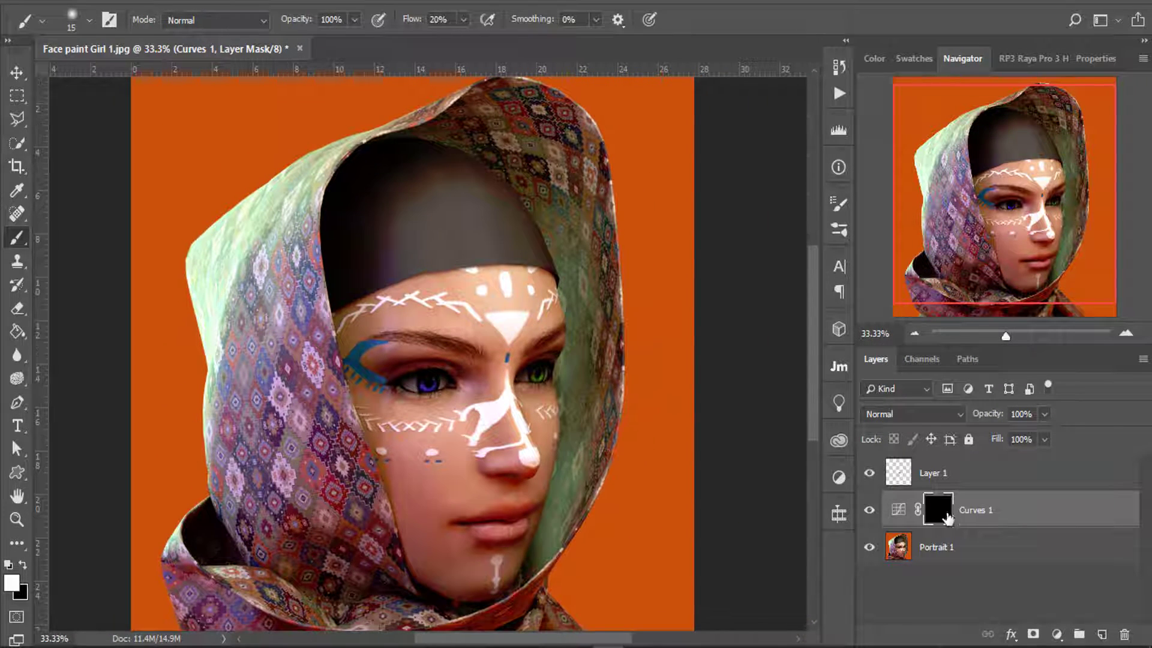
Add a second Curves adjustment layer and place it between Portrait 1 and Curves 1.
left_click(1057, 634)
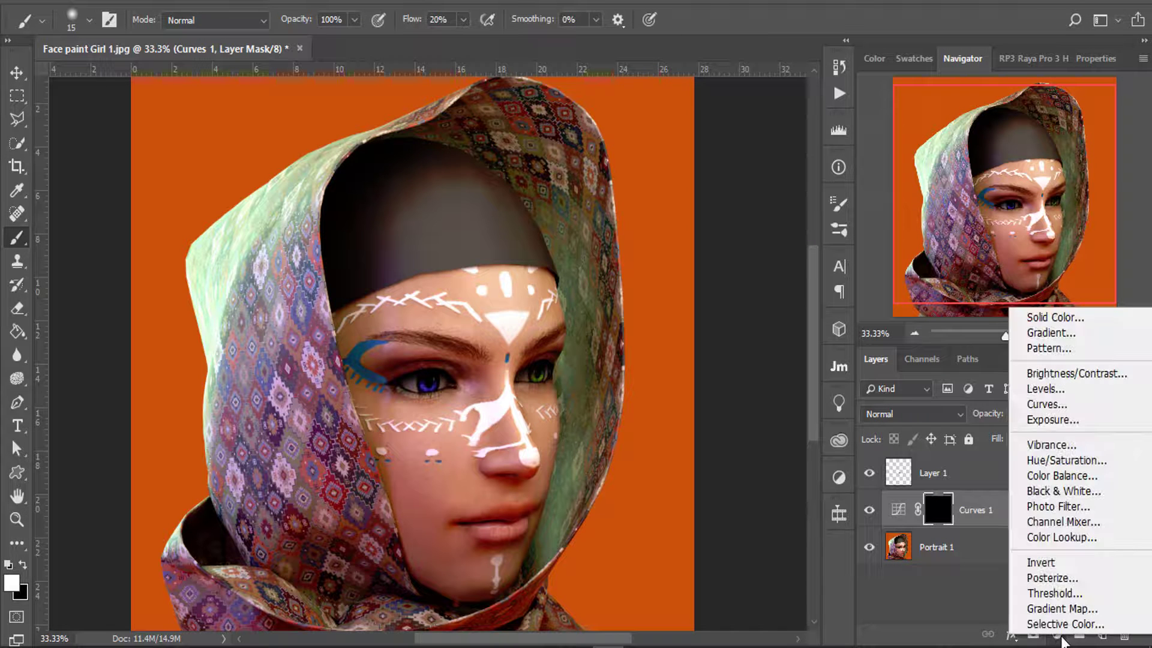
left_click(1059, 407)
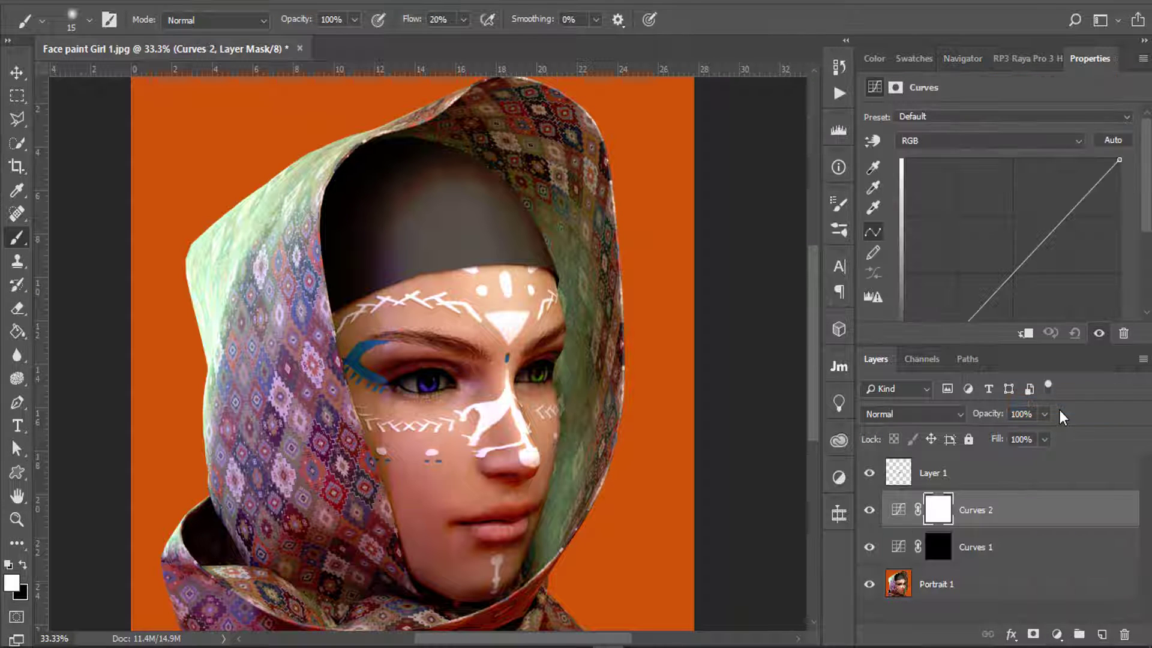
left_click_drag(1010, 526, 1010, 556)
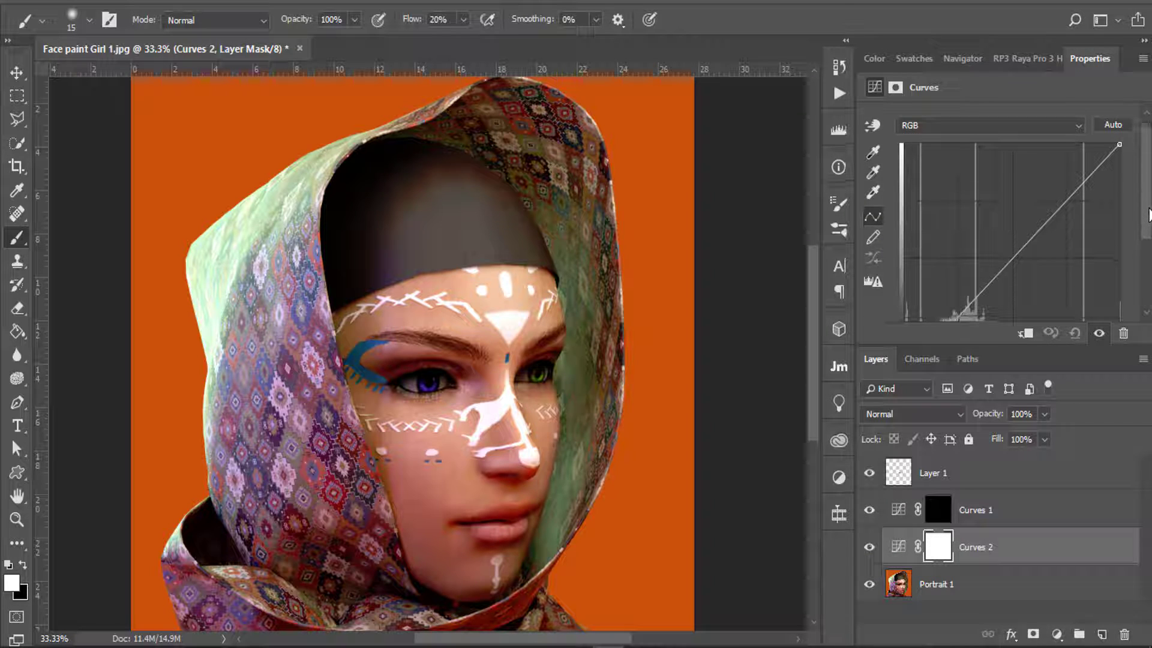
Darken the new Curves layer by lowering its curve and setting the black point's input to 15, and invert its mask to black.
scroll(1147, 207, "down", 2)
scroll(1131, 282, "down", 2)
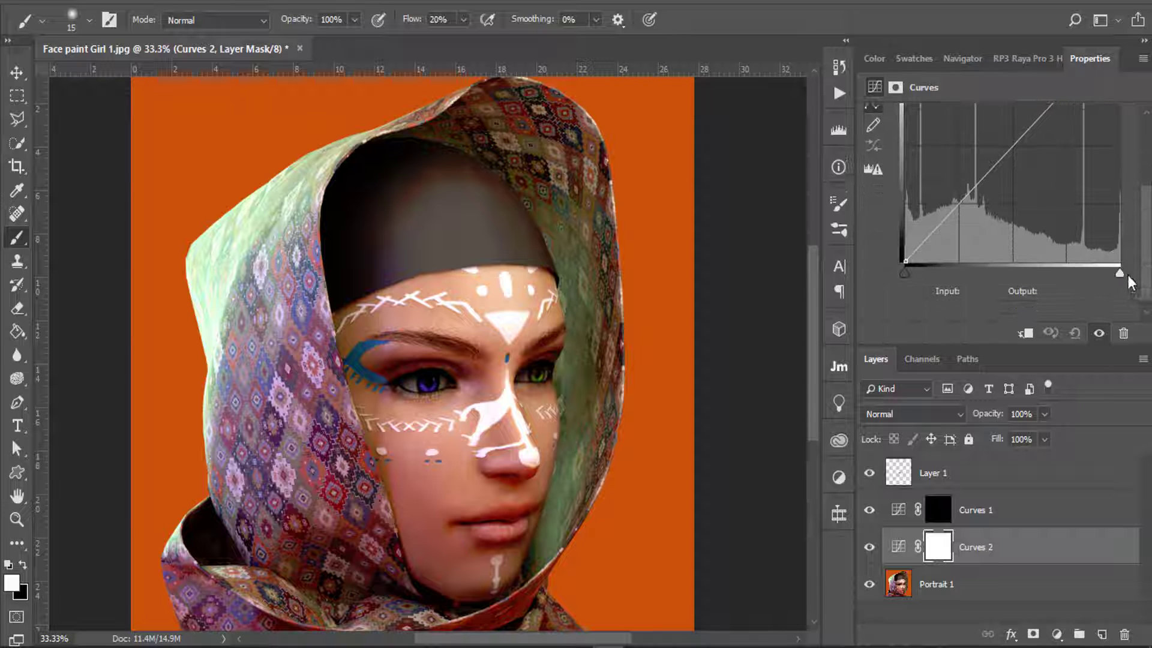
mouse_move(1117, 271)
left_mouse_down()
mouse_move(1102, 274)
mouse_move(1121, 271)
left_mouse_up()
left_click_drag(907, 273, 939, 276)
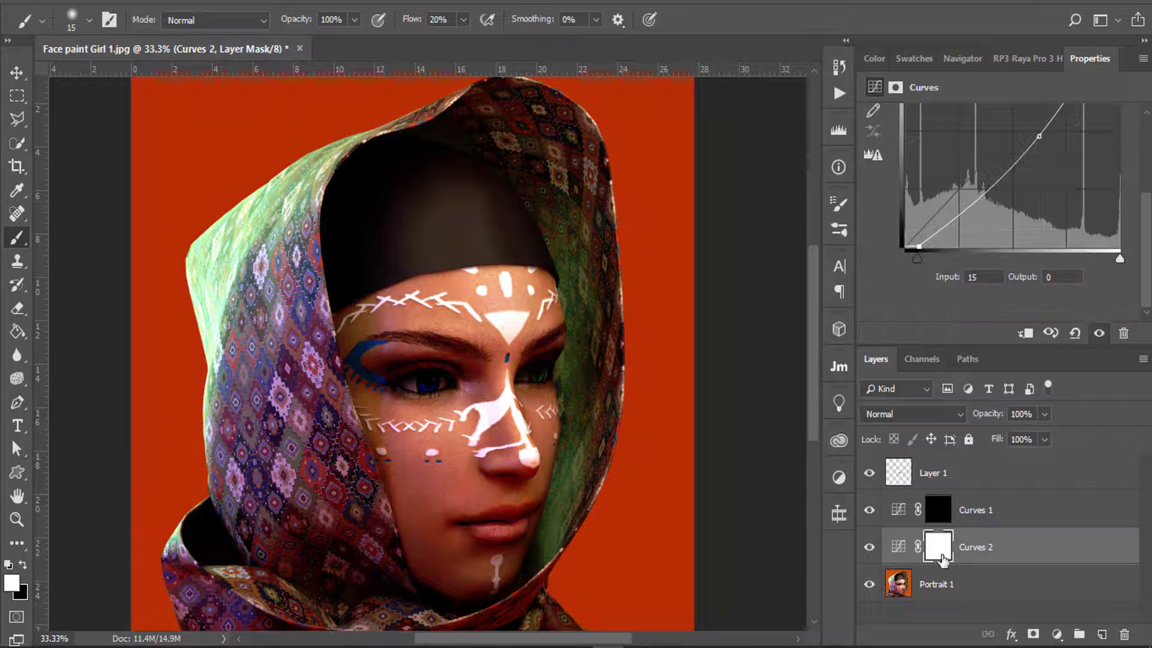
left_click(942, 559)
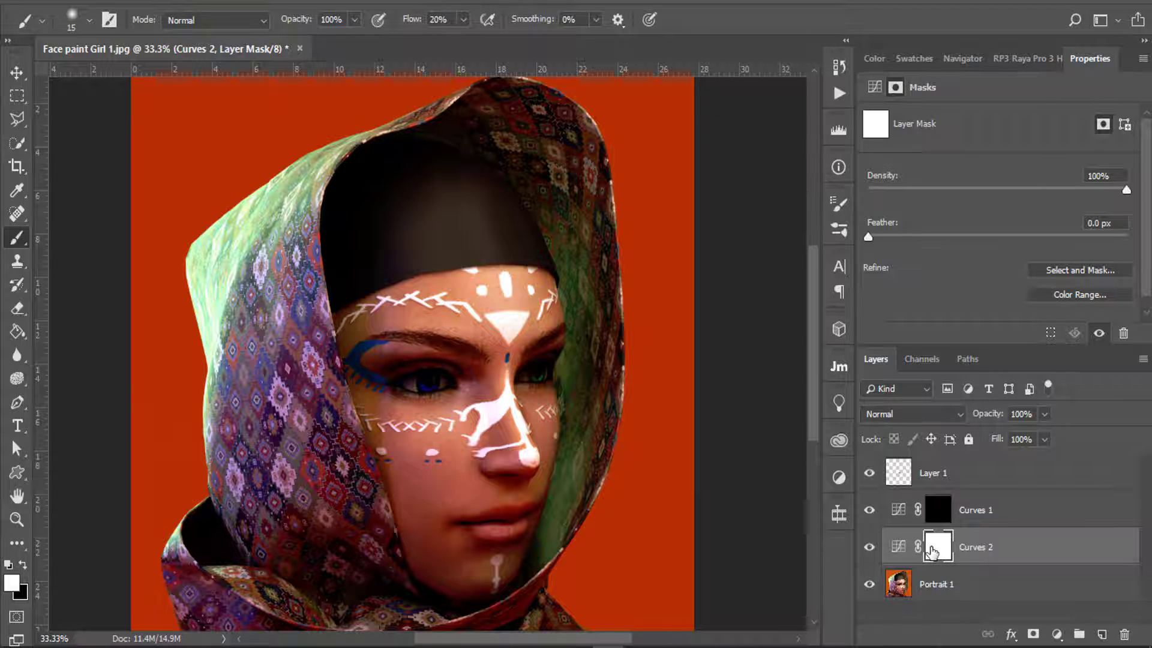
key("ctrl+i")
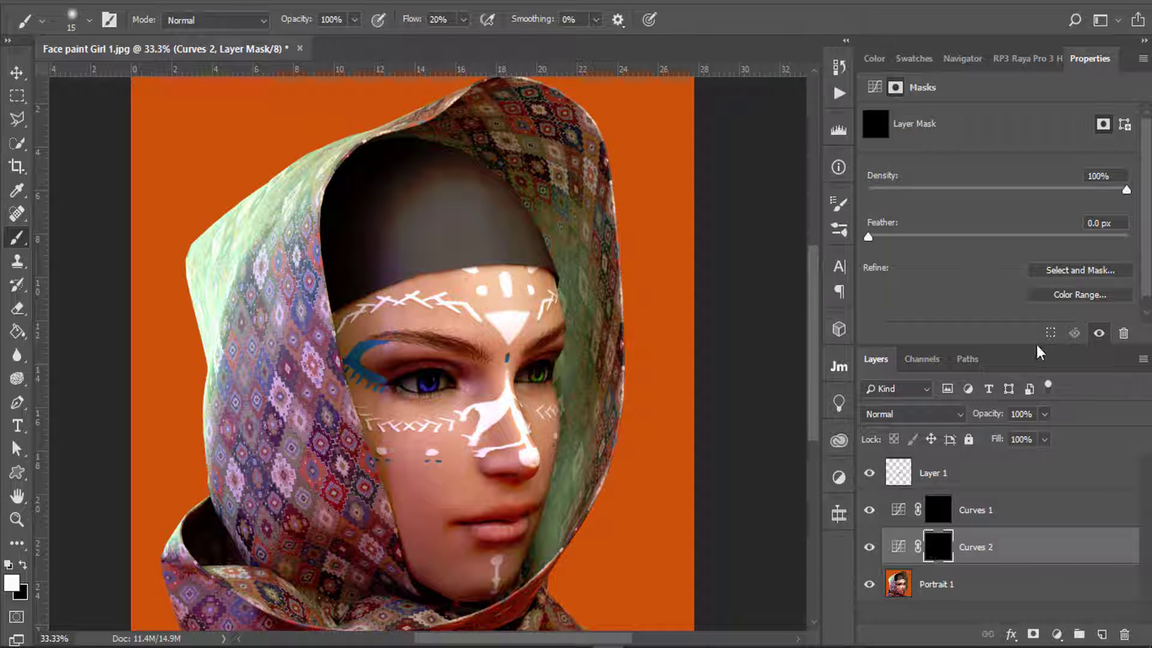
Rename the darkening Curves 2 layer as Shadows.
double_click(977, 546)
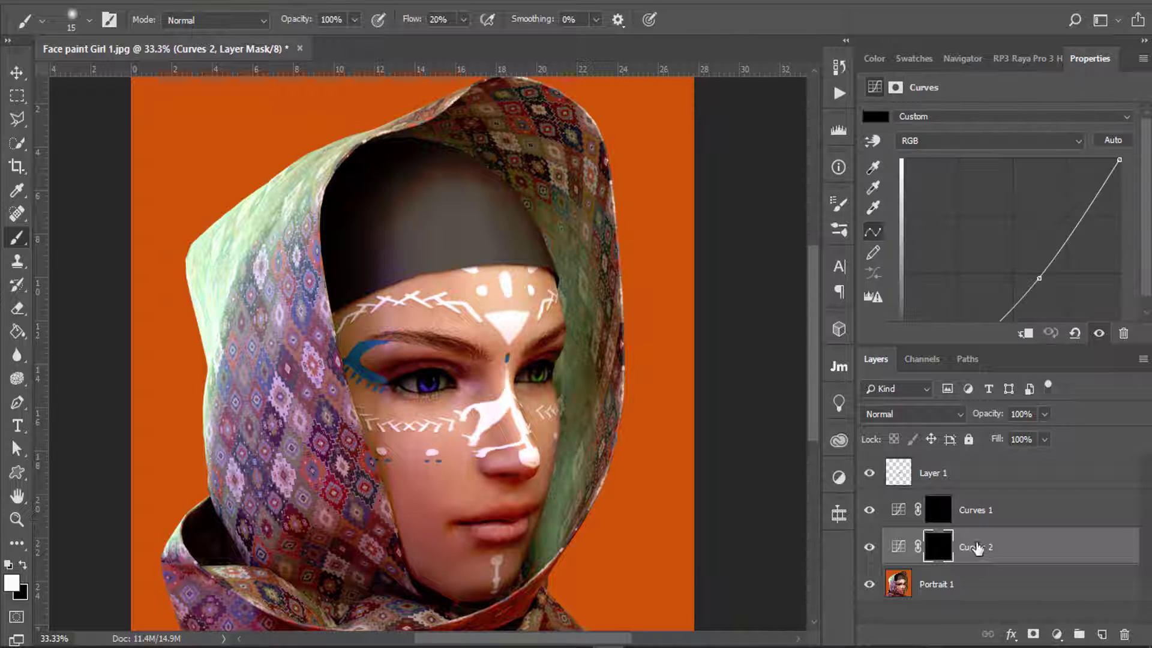
type("Sh")
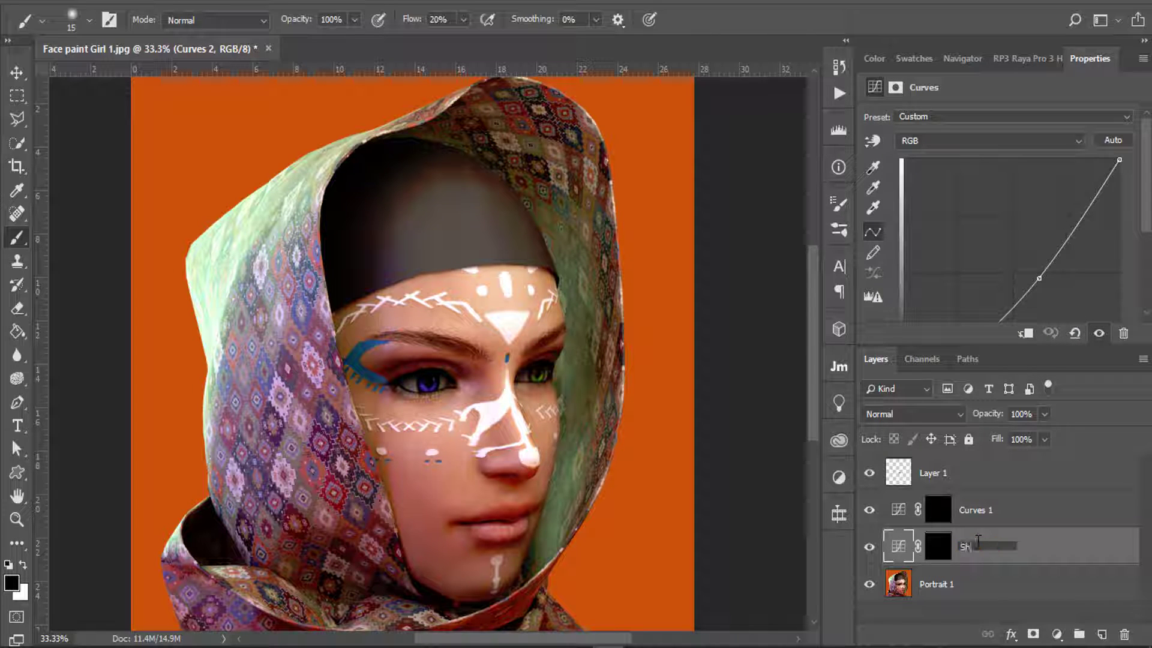
type("adows")
left_click(982, 613)
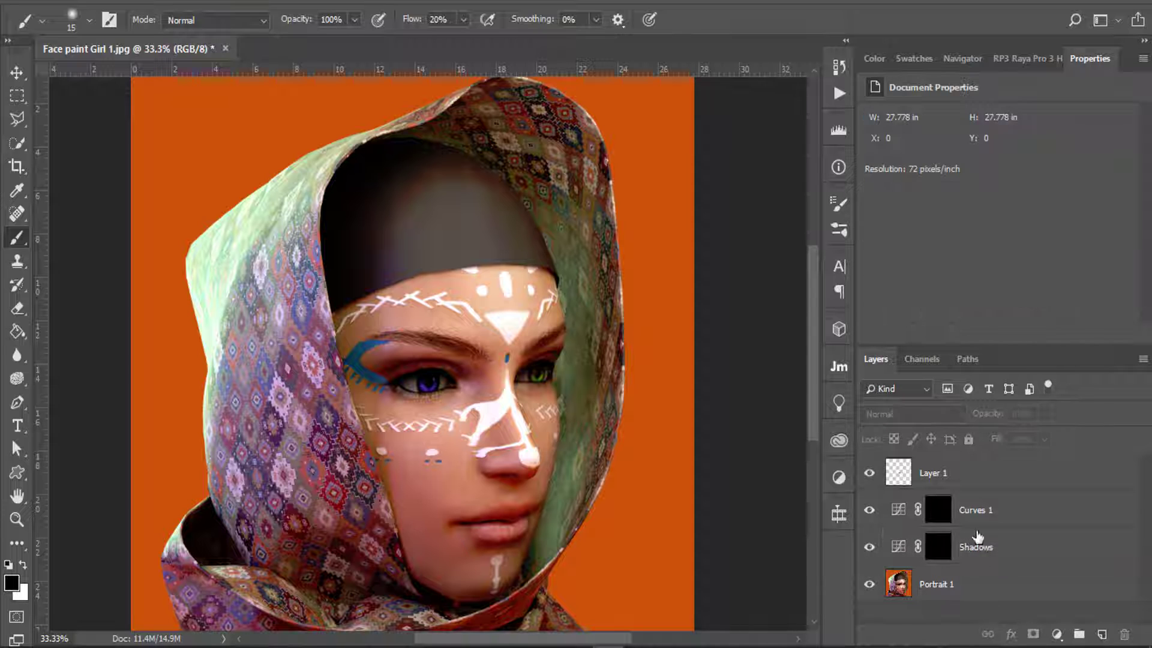
Rename the Curves 1 layer that brightens the irises as Eyeris.
left_click(971, 510)
left_click(869, 511)
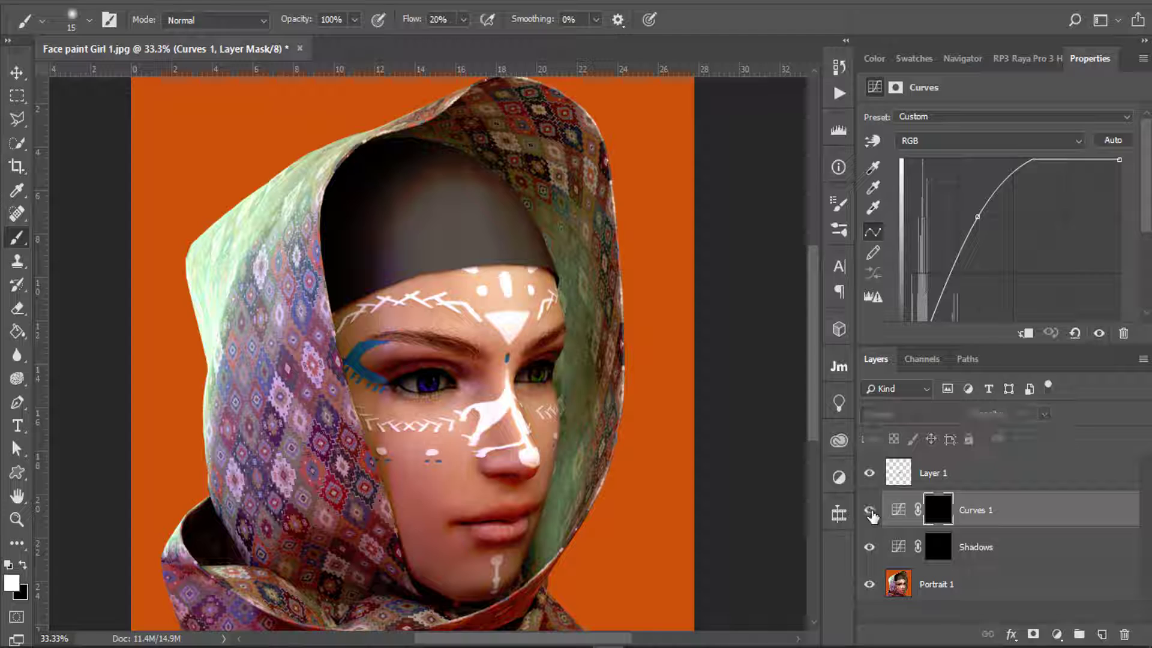
double_click(987, 510)
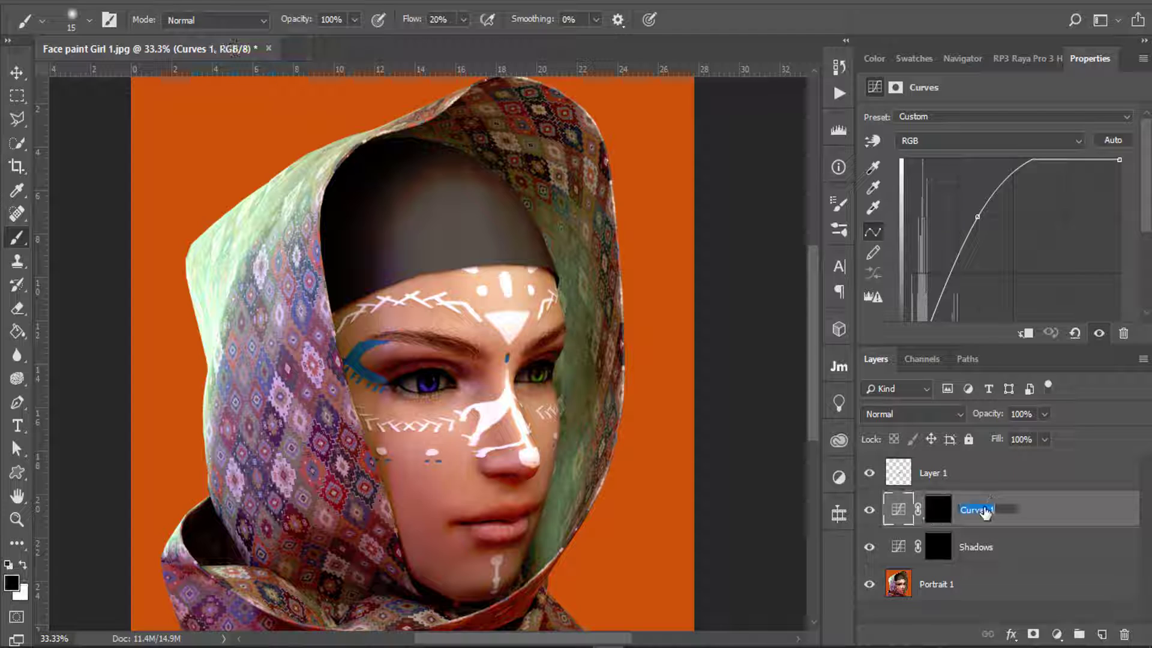
type("Ever")
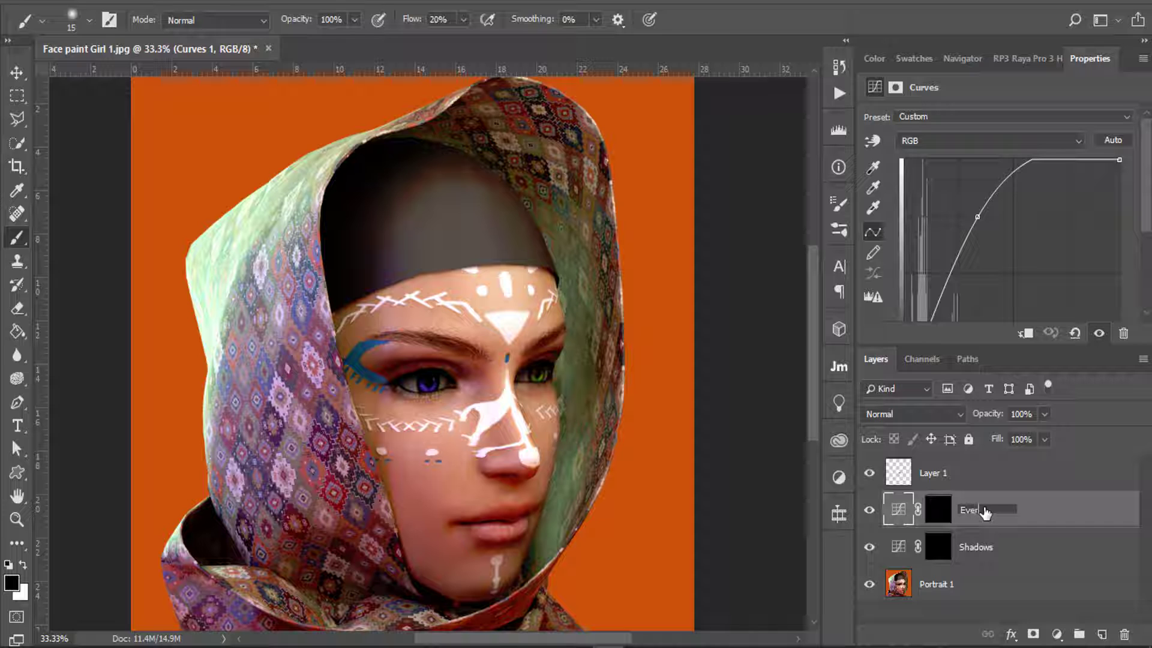
type("yeris")
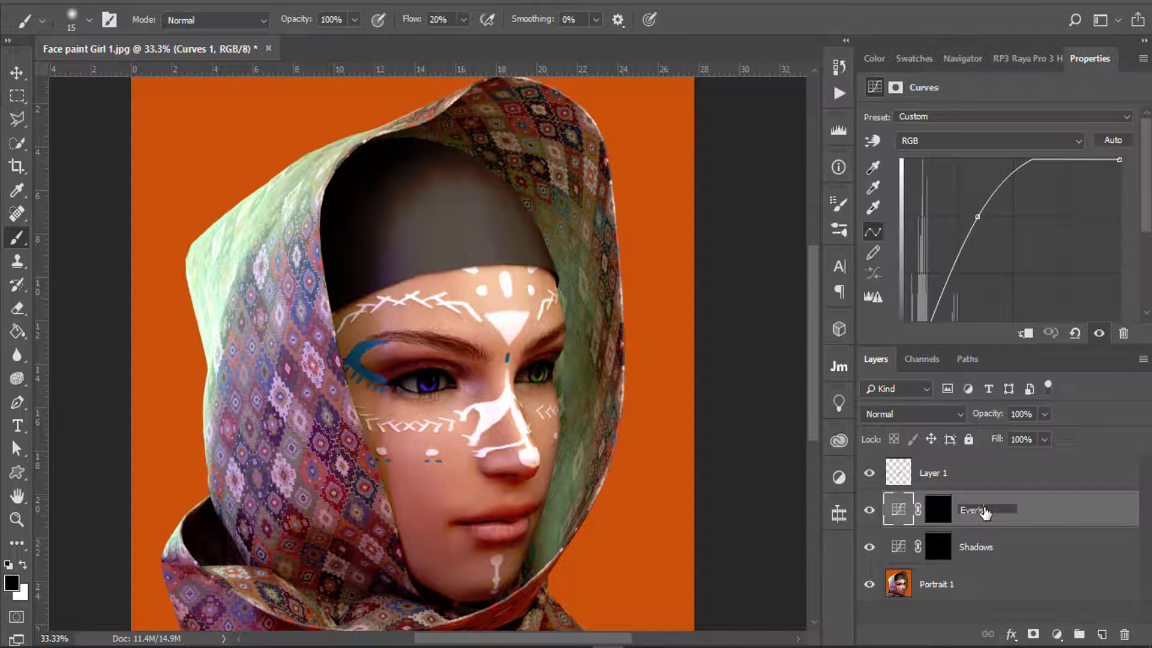
Target the Shadows layer mask at the blue eye and enlarge the brush to size 70.
left_click(1055, 552)
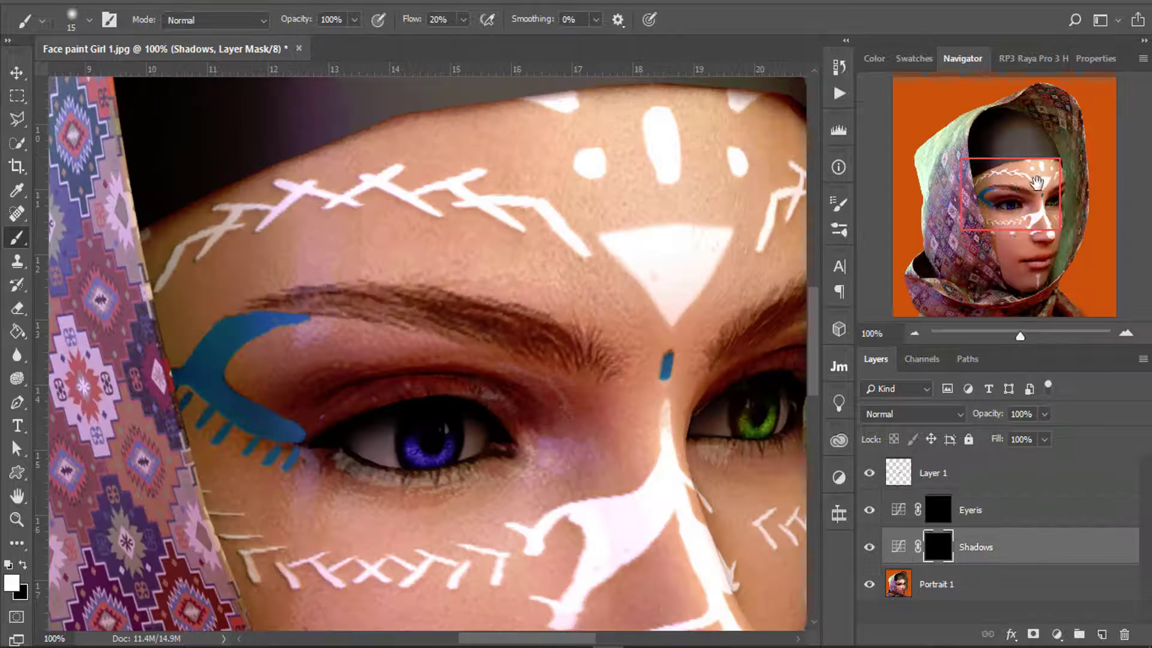
left_click_drag(1017, 195, 1022, 197)
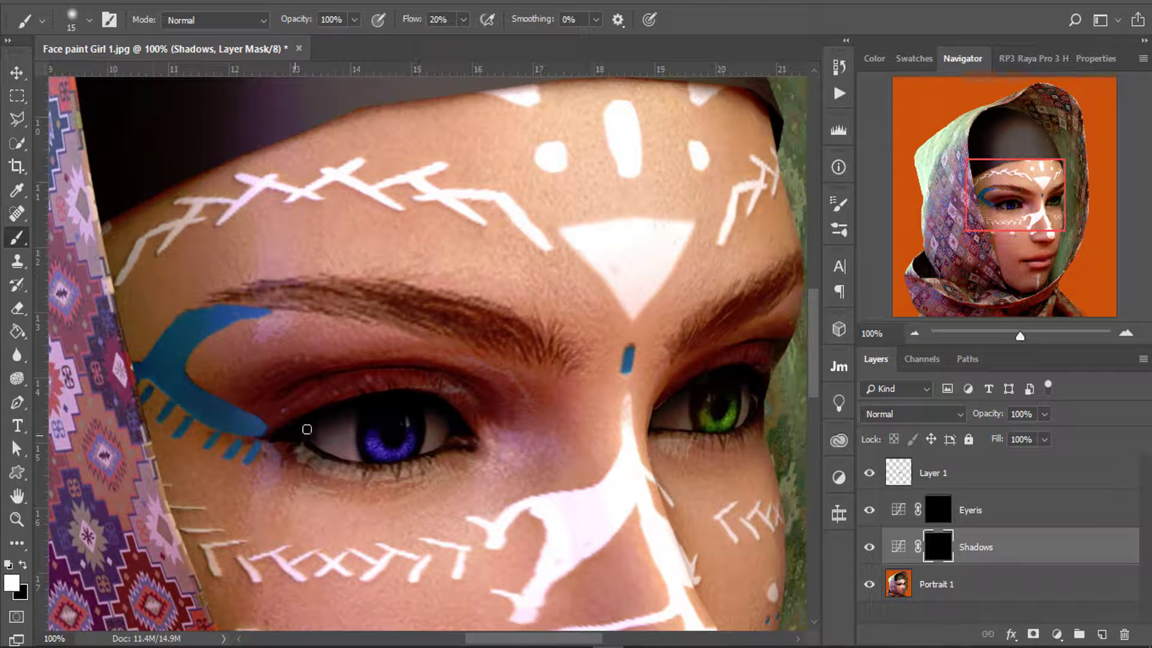
key("bracketright")
key("bracketright")
key("bracketright")
key("bracketright")
key("bracketright")
key("bracketright")
key("bracketright")
key("bracketright")
key("bracketright")
key("bracketright")
key("bracketright")
key("bracketright")
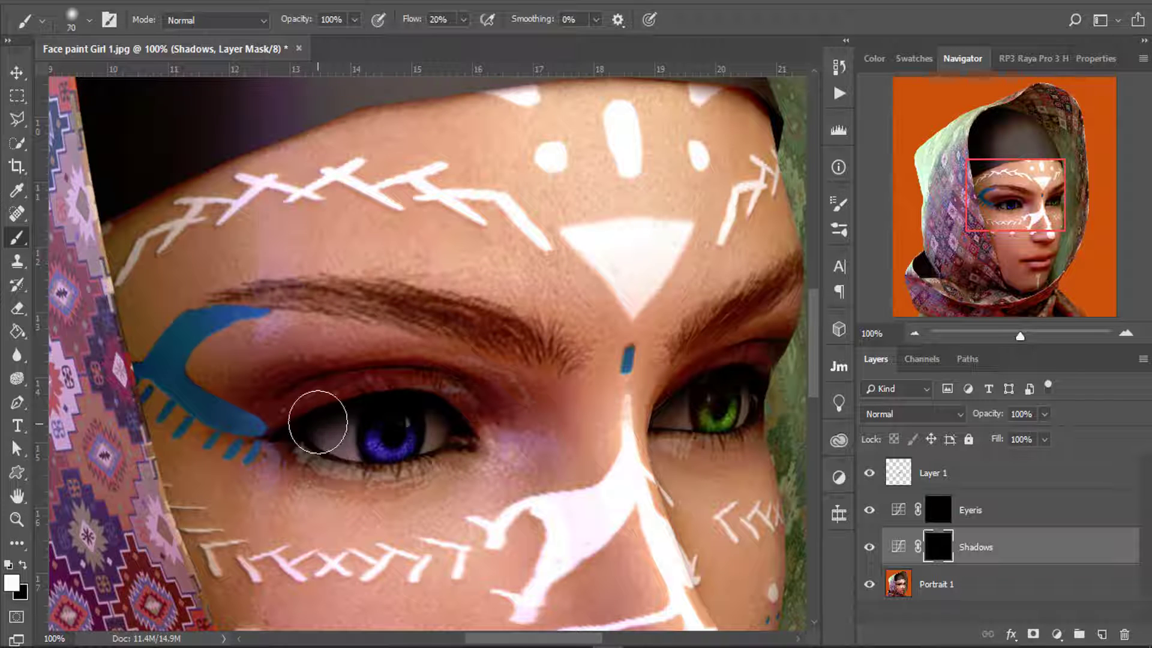
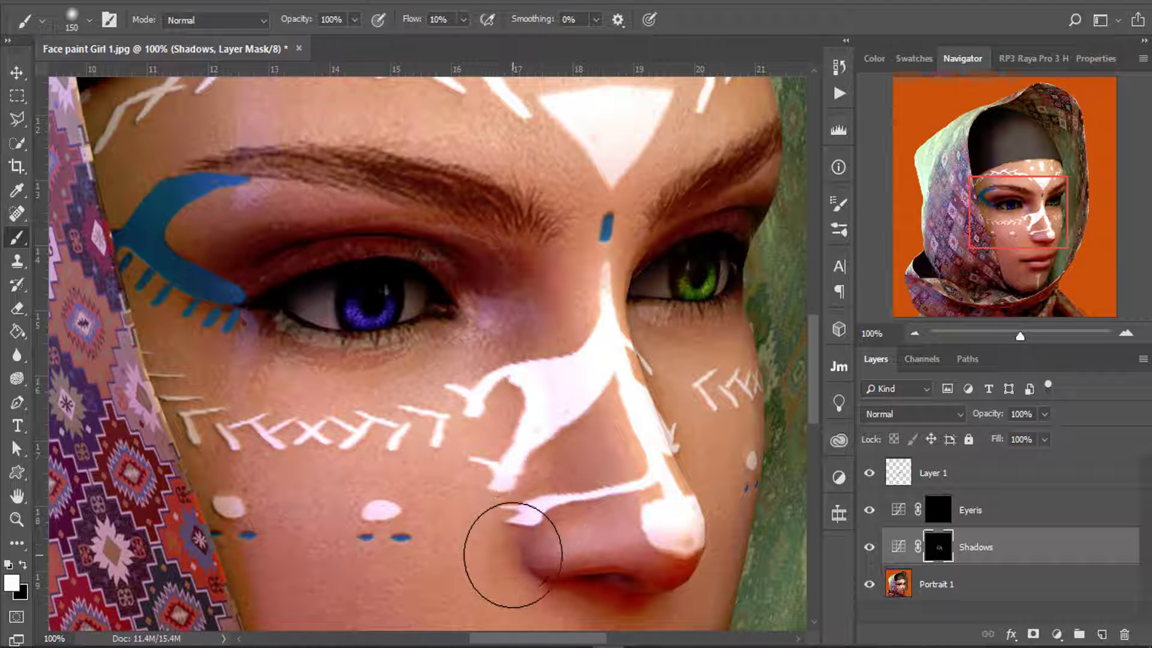
Paint shadows with the size 150 brush around the nose and on the cheek below the green eye in the Shadows mask.
left_click_drag(501, 546, 491, 468)
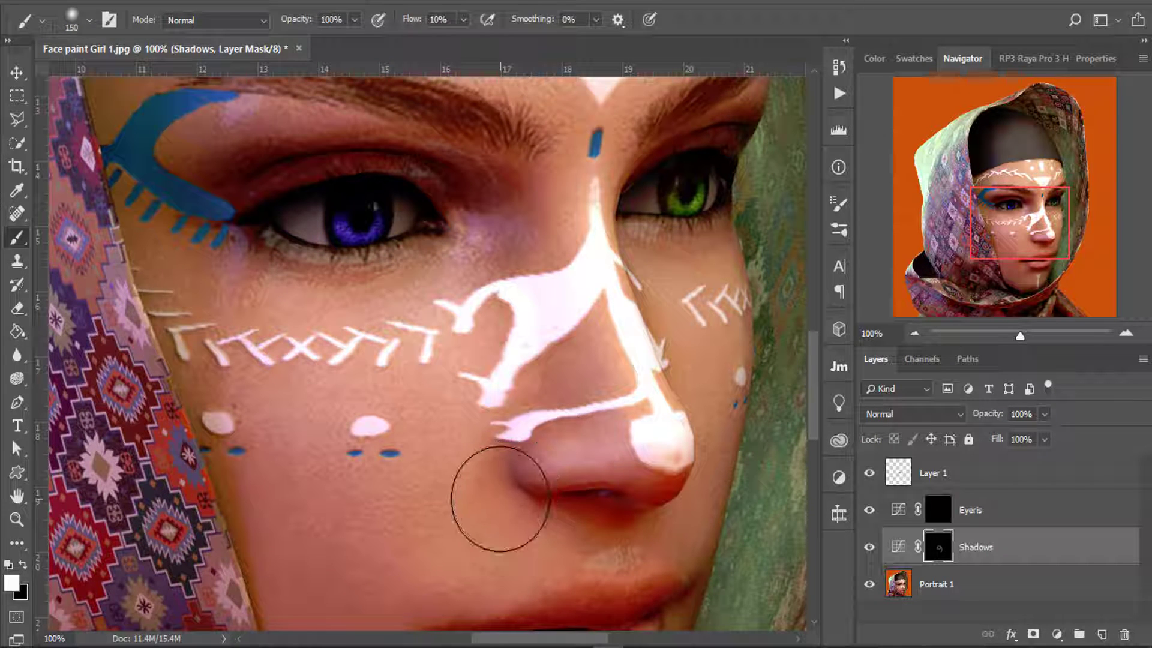
mouse_move(595, 359)
left_mouse_down()
mouse_move(550, 409)
mouse_move(594, 334)
mouse_move(604, 337)
mouse_move(653, 424)
mouse_move(646, 455)
mouse_move(656, 463)
left_mouse_up()
mouse_move(617, 174)
left_mouse_down()
mouse_move(684, 143)
mouse_move(574, 217)
mouse_move(551, 285)
left_mouse_up()
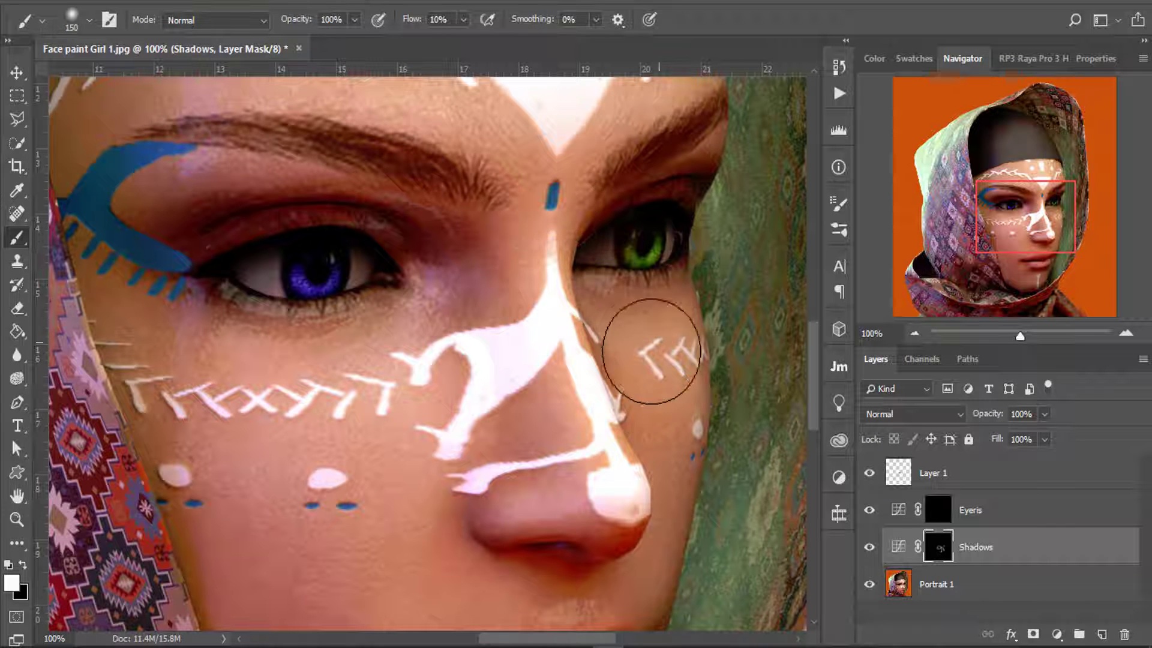
left_click_drag(635, 470, 658, 197)
mouse_move(649, 396)
left_mouse_down()
mouse_move(648, 481)
mouse_move(605, 544)
mouse_move(650, 424)
left_mouse_up()
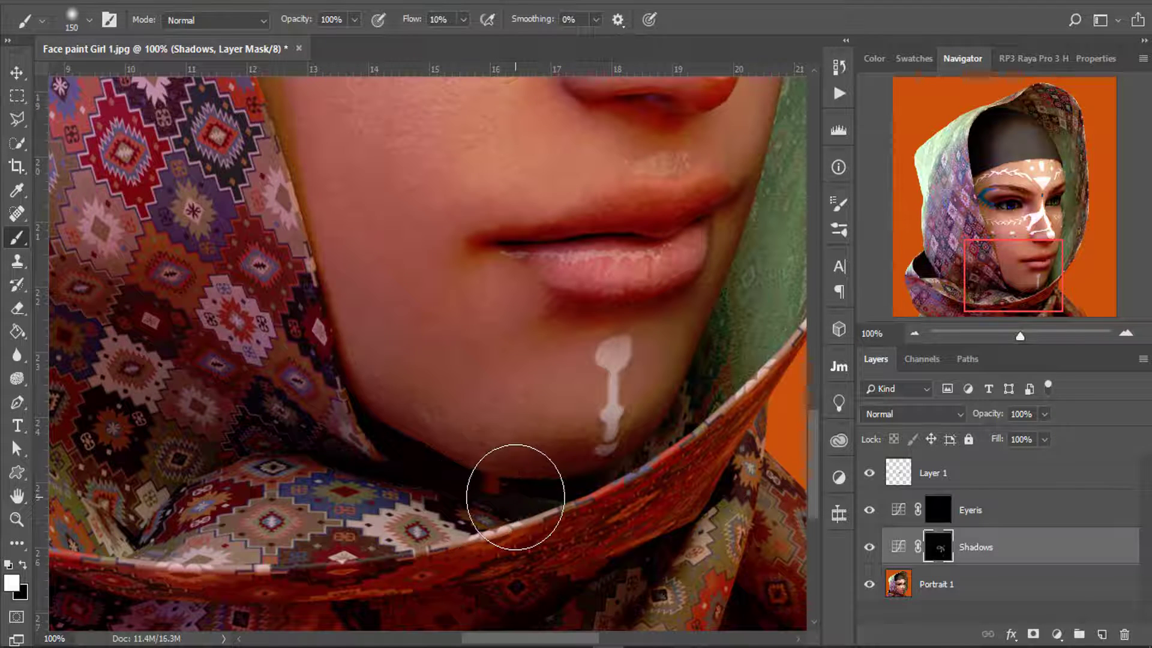
Paint shadows along the chin, the jawline and the face edge beside the scarf up to the temple.
mouse_move(515, 496)
left_mouse_down()
mouse_move(463, 491)
mouse_move(369, 450)
mouse_move(387, 464)
mouse_move(349, 397)
mouse_move(331, 318)
mouse_move(358, 397)
left_mouse_up()
left_click_drag(288, 236, 347, 416)
mouse_move(406, 452)
left_mouse_down()
mouse_move(369, 281)
mouse_move(427, 508)
left_mouse_up()
mouse_move(370, 402)
left_mouse_down()
mouse_move(457, 570)
mouse_move(463, 476)
mouse_move(424, 373)
mouse_move(411, 282)
mouse_move(371, 401)
mouse_move(445, 520)
left_mouse_up()
mouse_move(480, 456)
left_mouse_down()
mouse_move(479, 372)
mouse_move(442, 321)
mouse_move(433, 247)
left_mouse_up()
left_click_drag(410, 313, 447, 484)
mouse_move(462, 437)
left_mouse_down()
mouse_move(445, 358)
mouse_move(446, 258)
mouse_move(447, 315)
mouse_move(461, 244)
mouse_move(503, 194)
mouse_move(421, 284)
mouse_move(420, 235)
mouse_move(423, 332)
mouse_move(447, 413)
mouse_move(603, 396)
left_mouse_up()
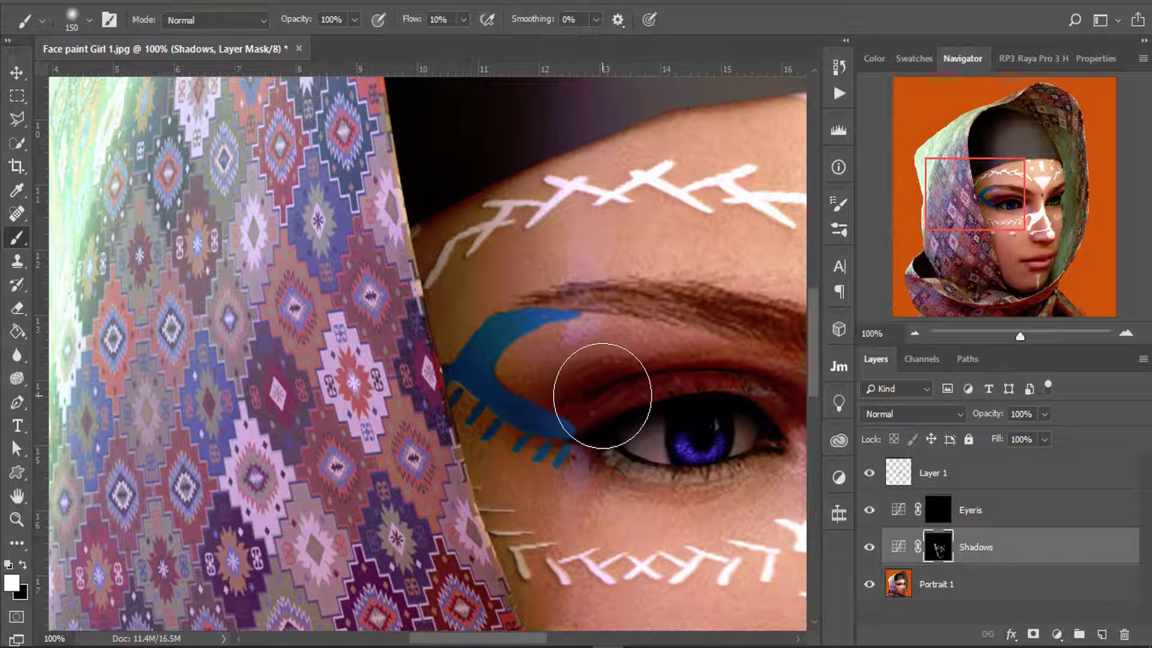
Toggle the Shadows layer's visibility repeatedly to compare the whole face with and without the darkening.
left_click(913, 333)
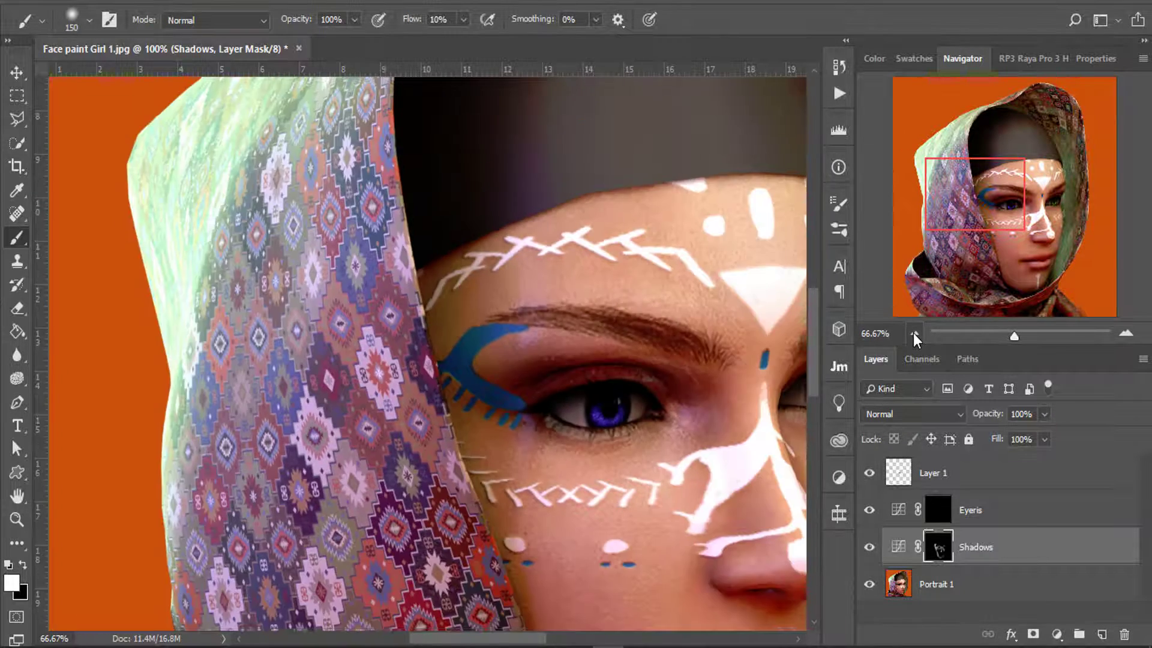
left_click(914, 333)
left_click_drag(975, 257, 1010, 264)
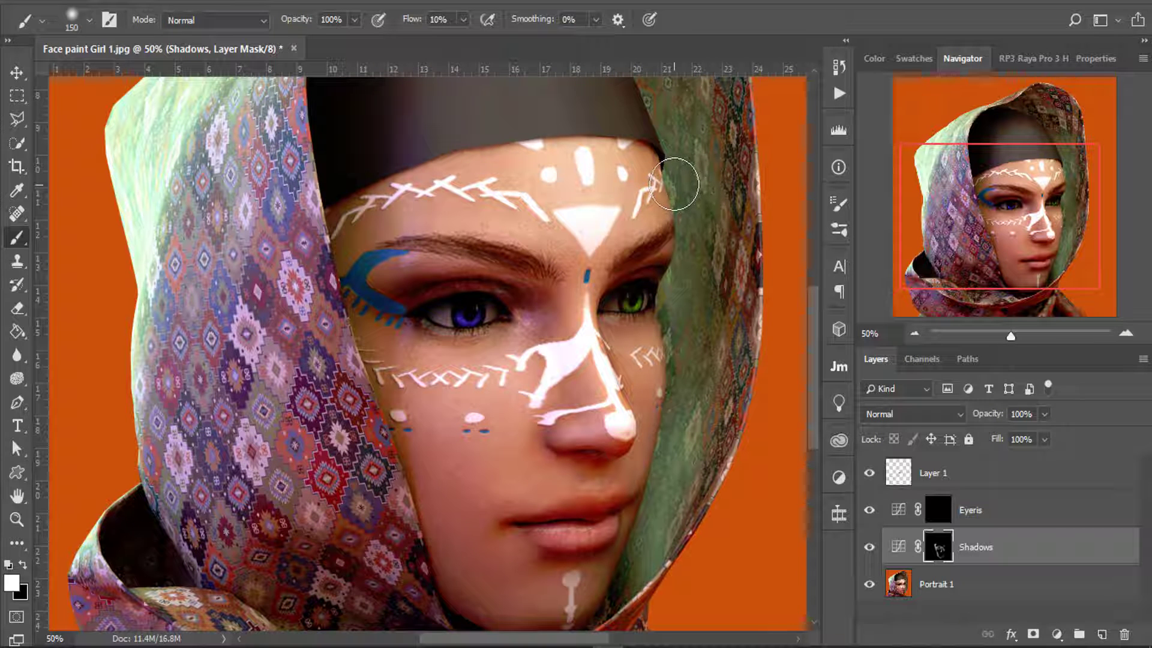
left_click(870, 547)
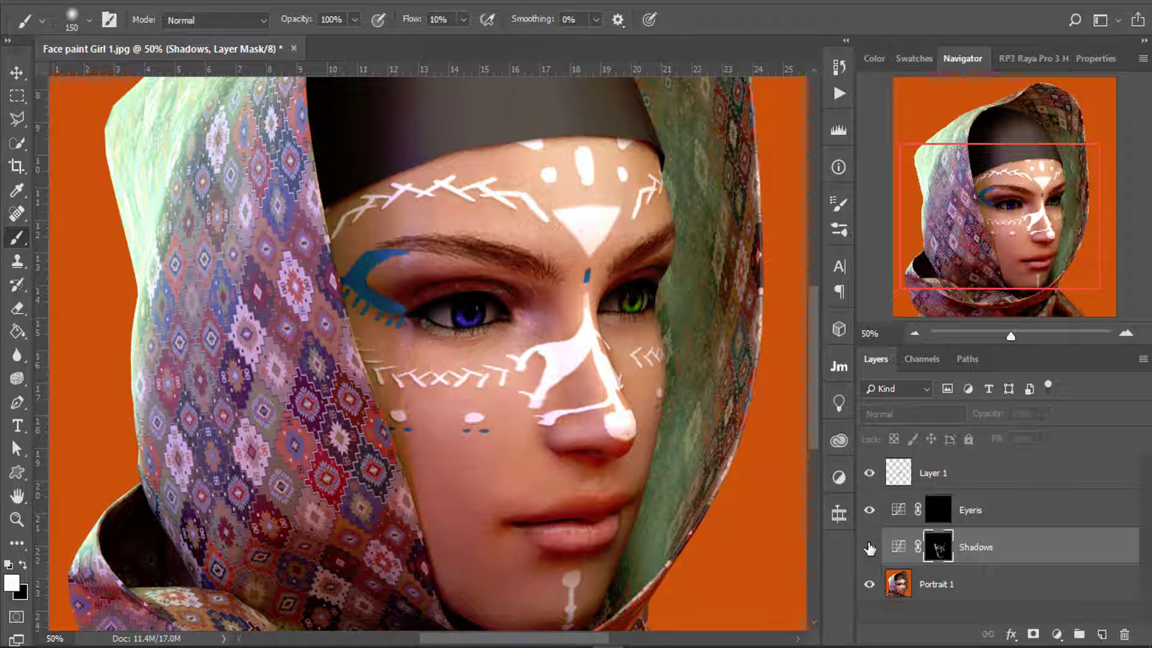
left_click(870, 547)
left_click(870, 547)
left_click(870, 547)
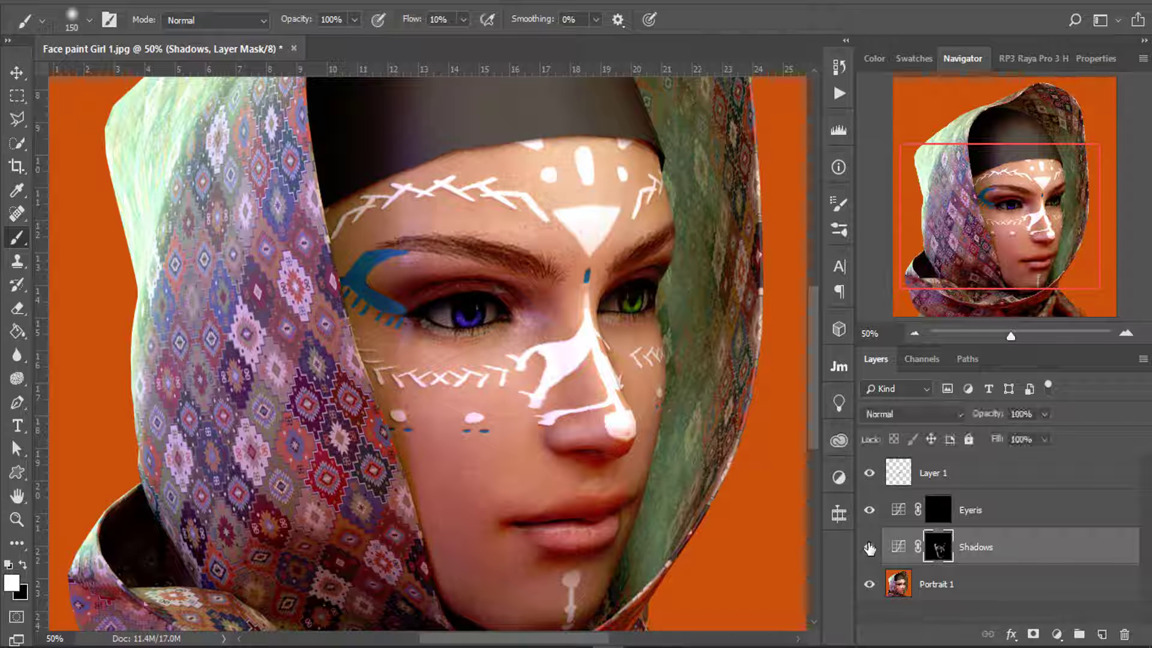
left_click(869, 548)
left_click(870, 547)
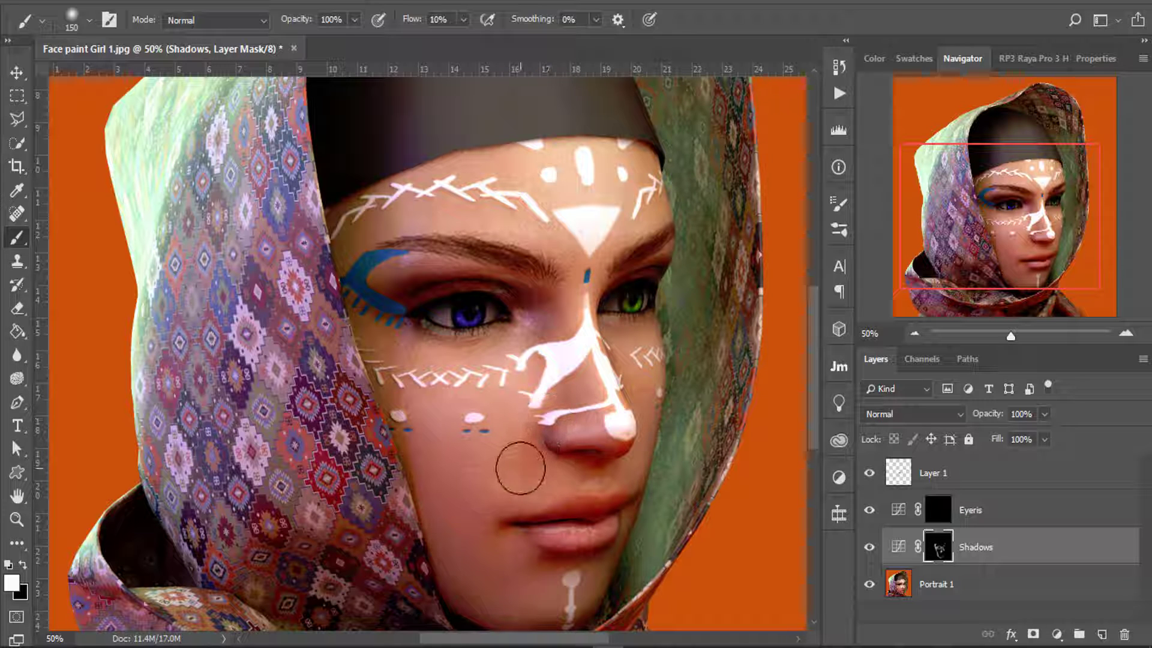
left_click(869, 549)
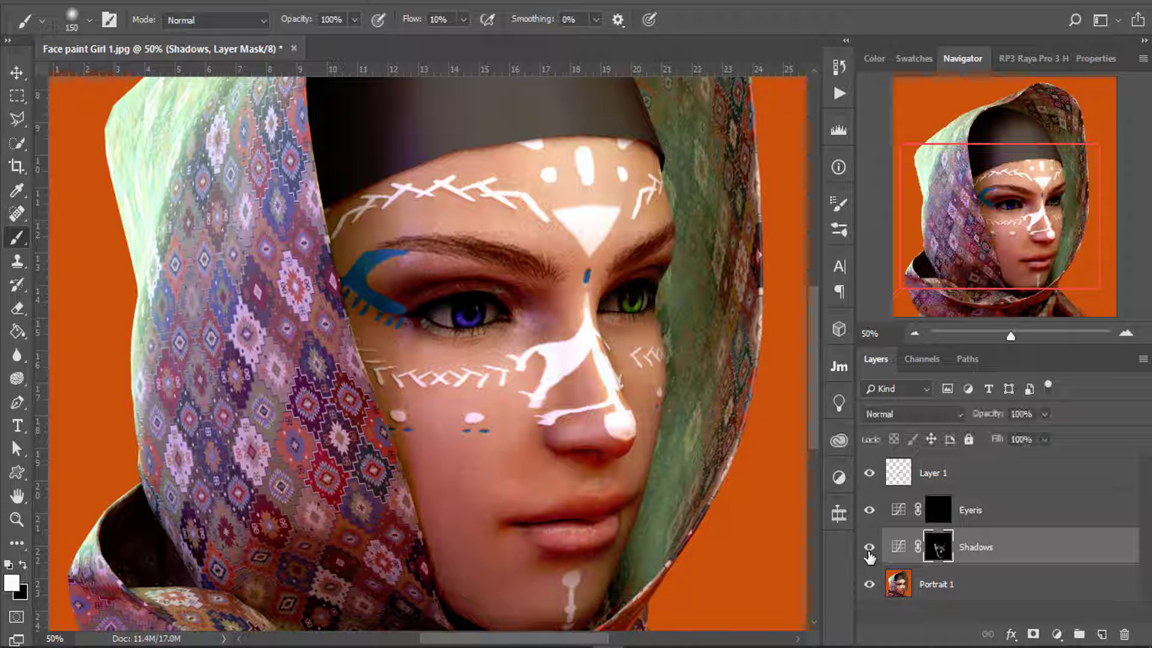
left_click(868, 548)
left_click(869, 549)
left_click(868, 550)
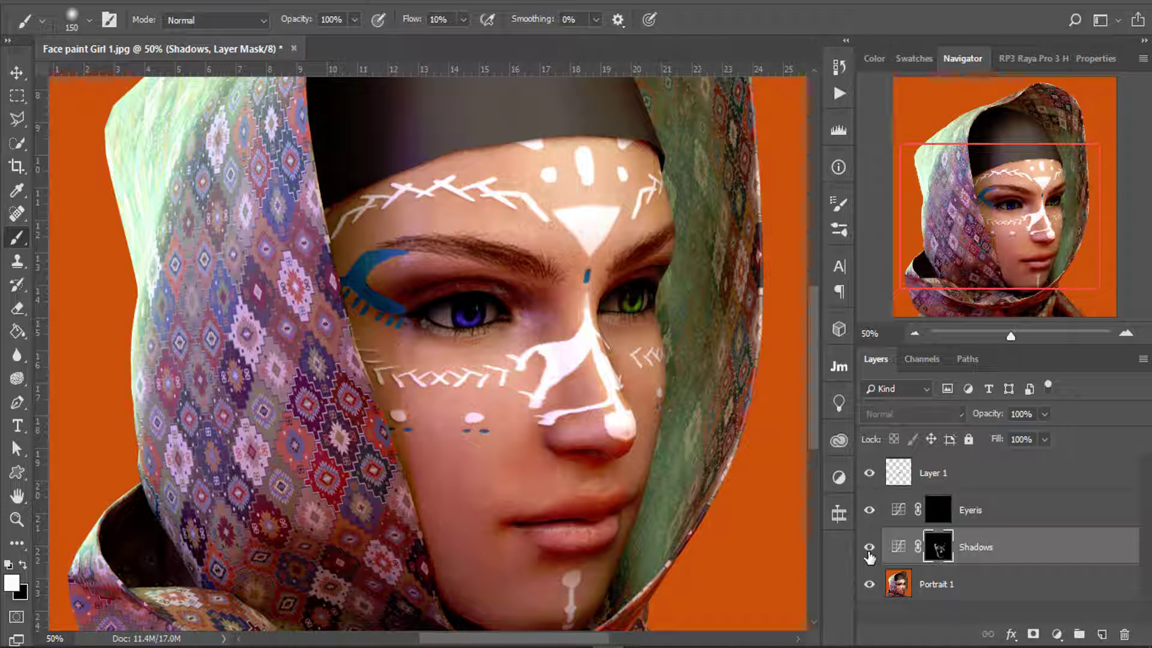
left_click(868, 549)
Add a Curves adjustment above Shadows and brighten it with a white point input of 197 and a midtone point at input 95, output 125.
left_click(1036, 562)
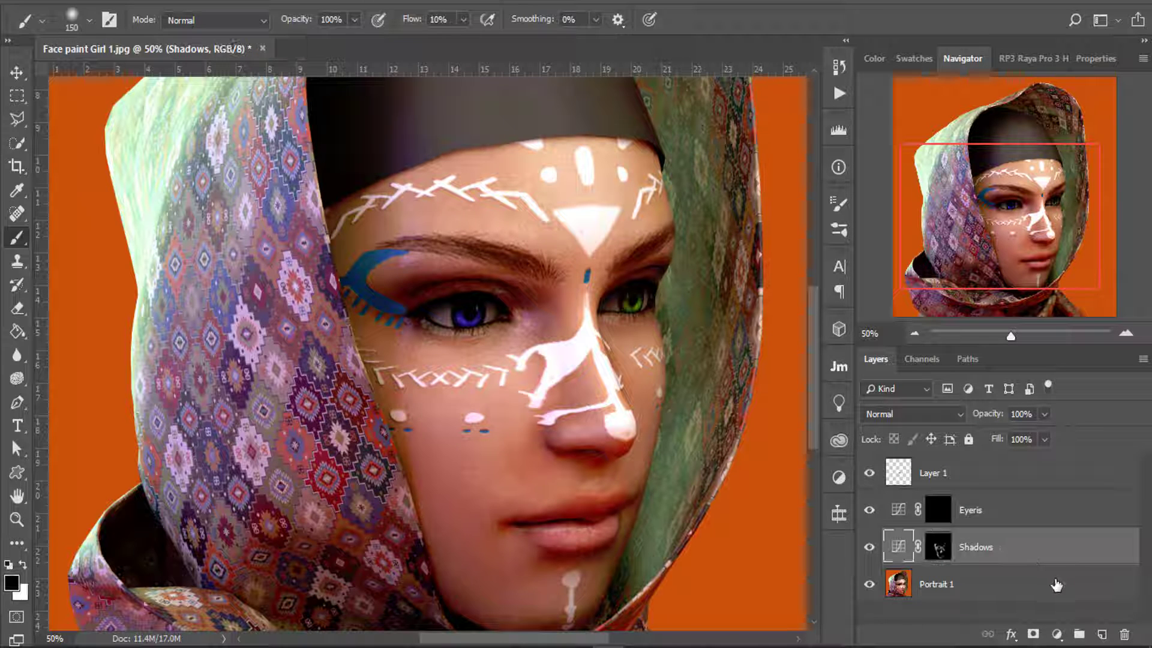
left_click(1057, 634)
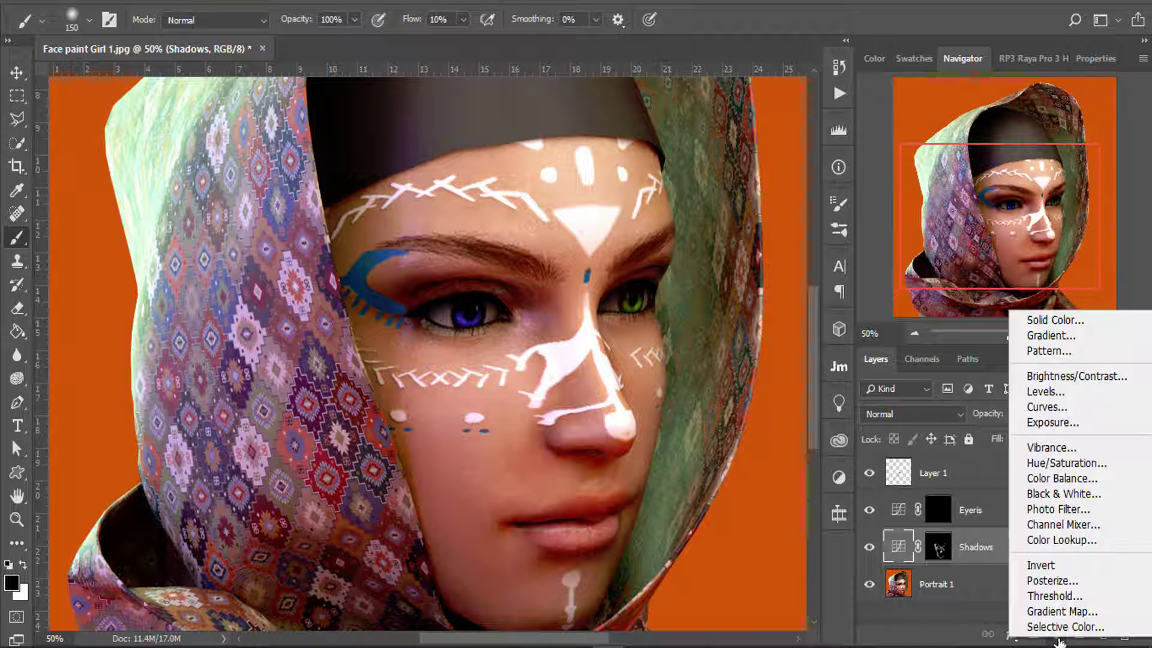
left_click(1052, 404)
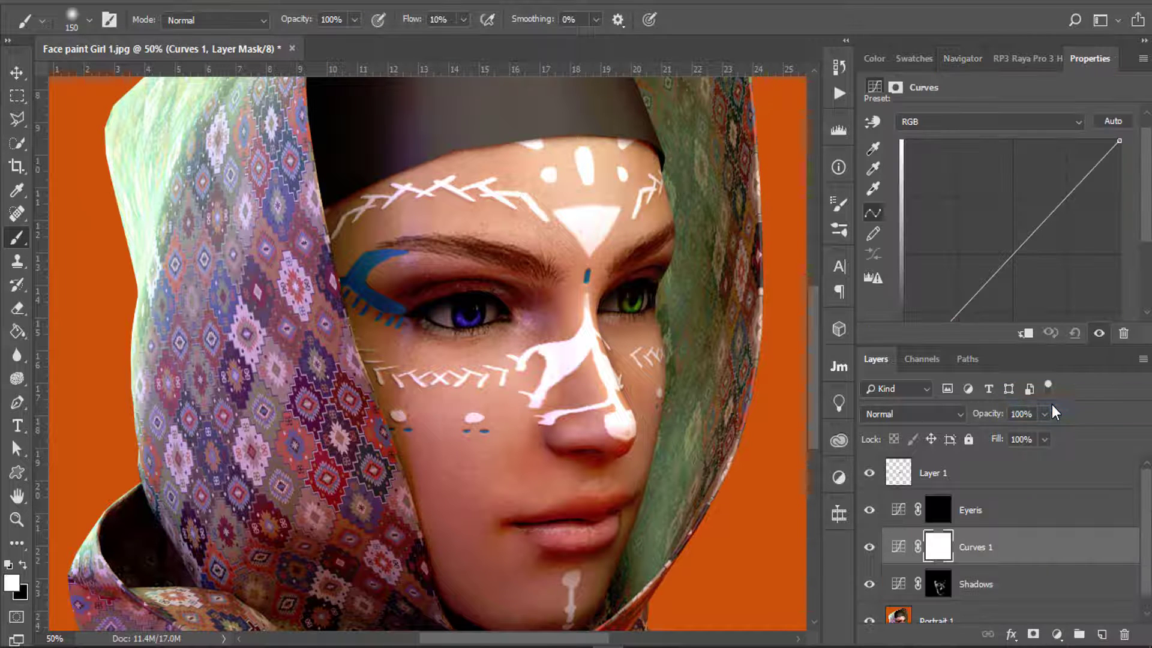
left_click_drag(1149, 501, 1147, 520)
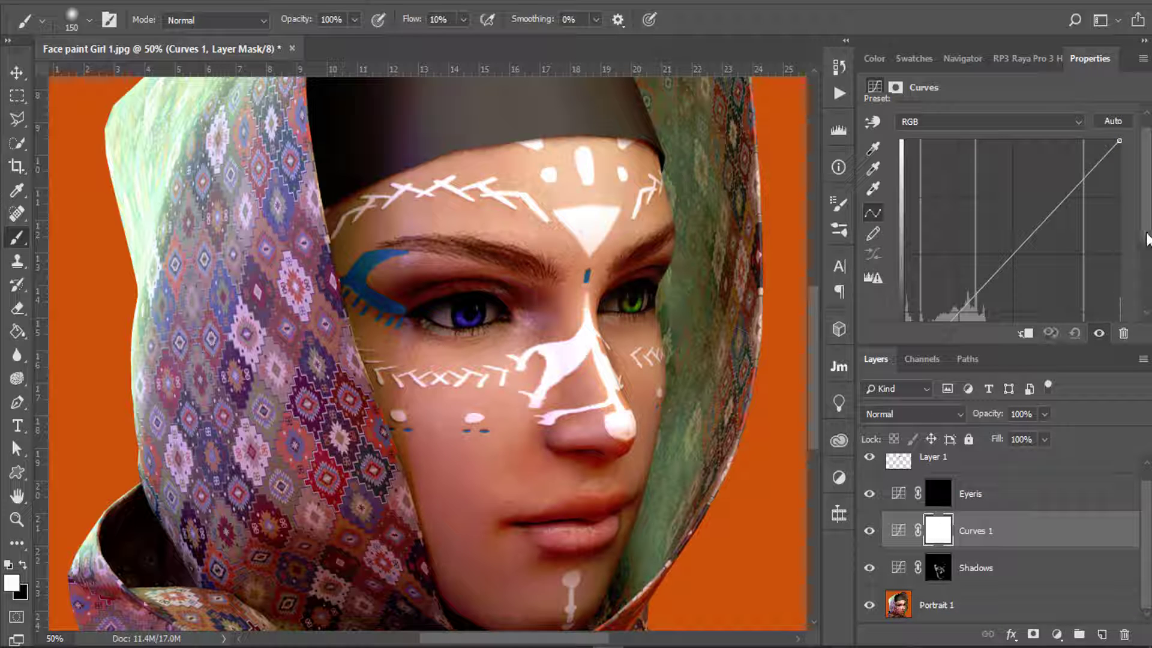
left_click_drag(1147, 238, 1072, 281)
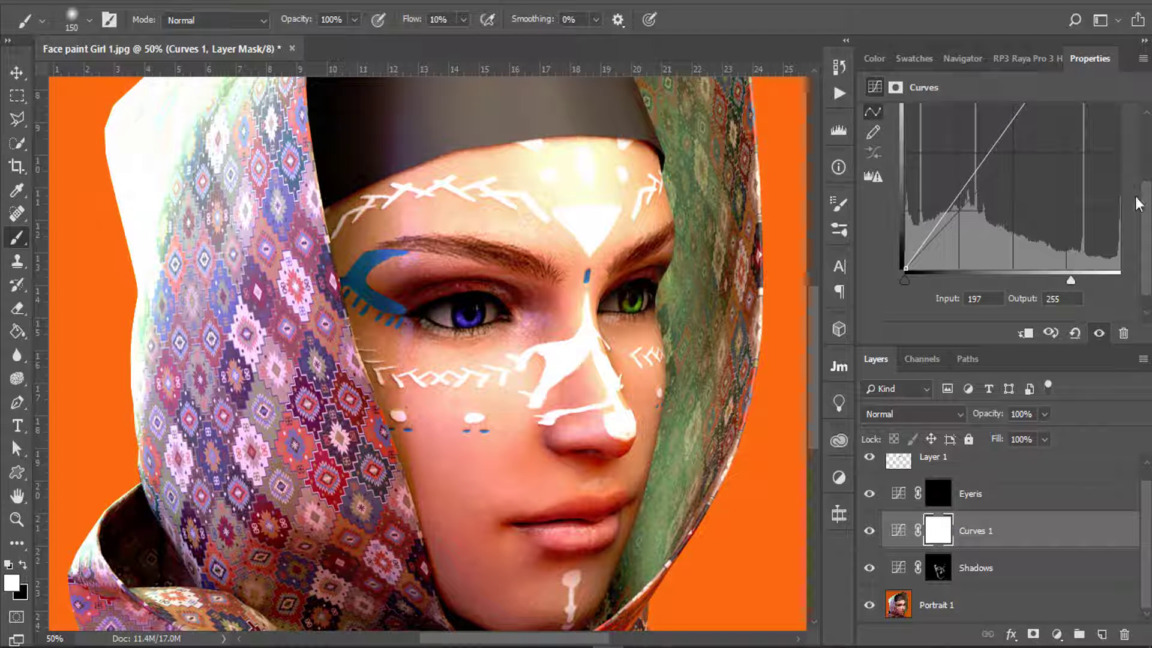
scroll(1001, 255, "up", 2)
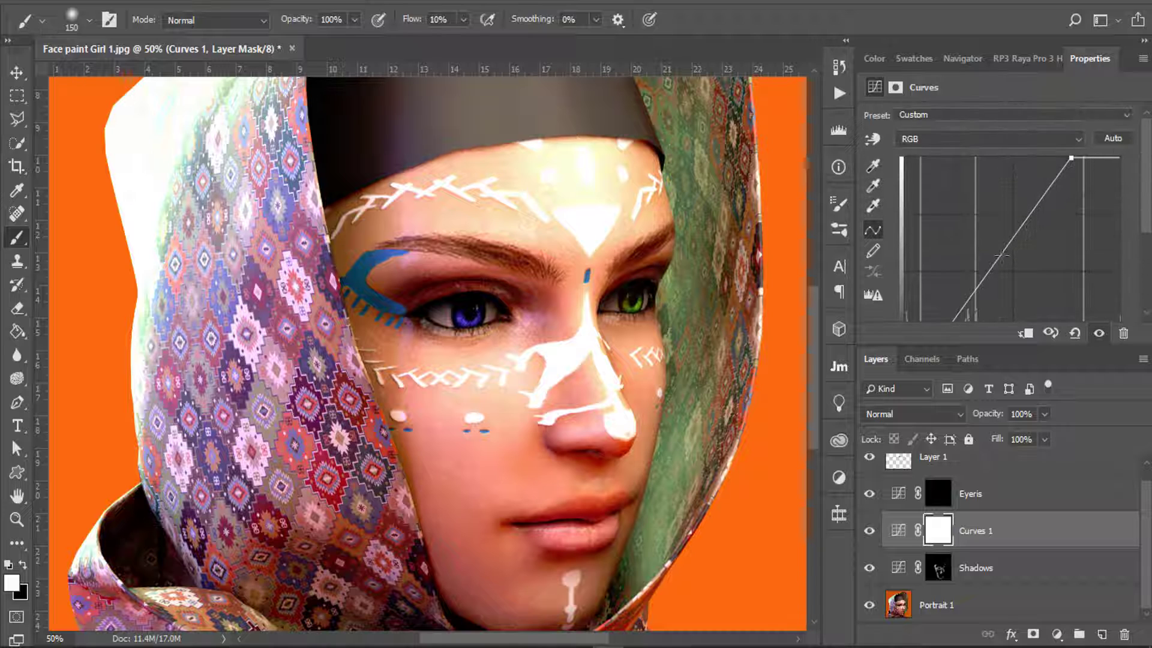
left_click_drag(990, 271, 984, 267)
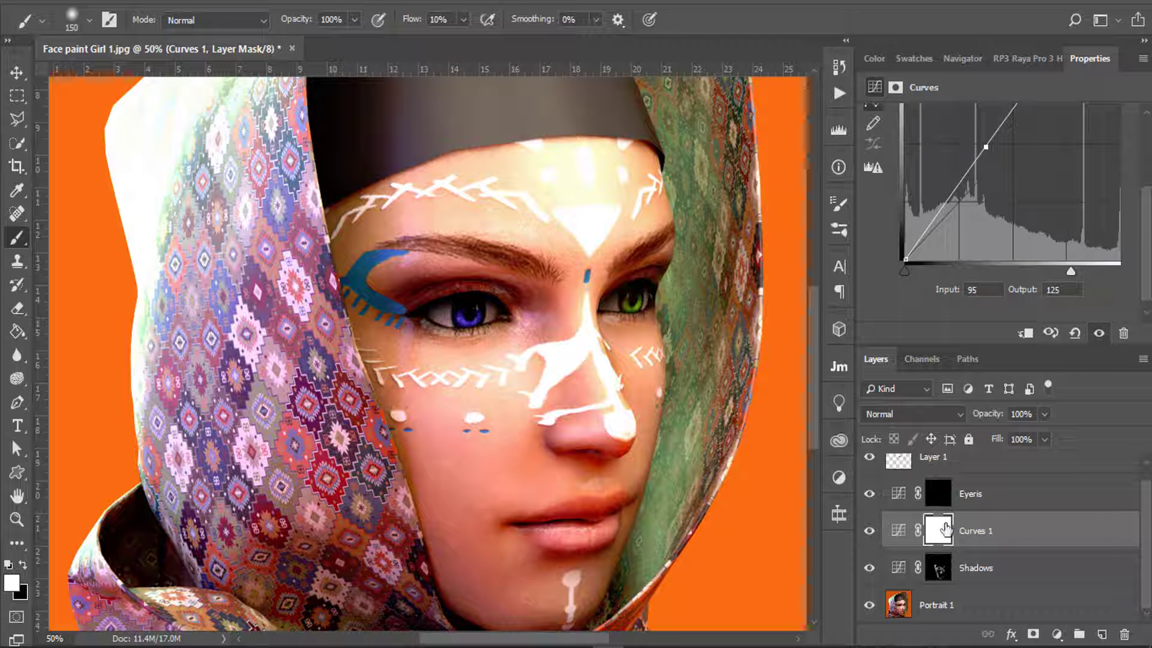
Invert the brightening Curves layer's mask to black, rename the layer as Highlights and target its mask.
left_click(944, 529)
key("ctrl+i")
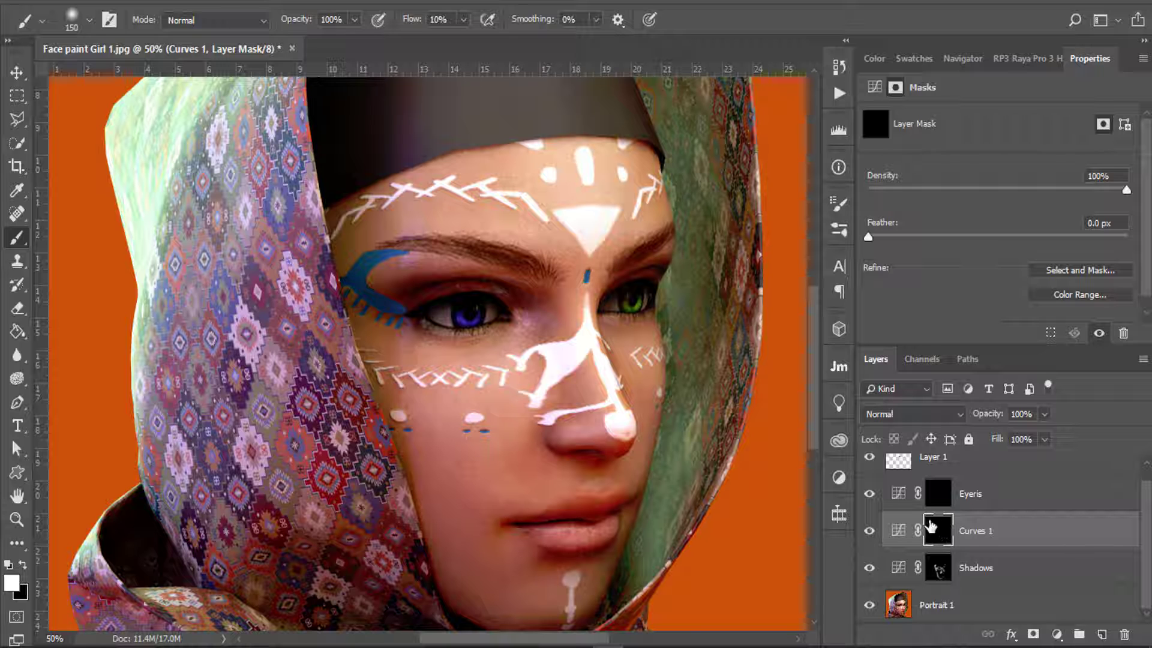
double_click(966, 531)
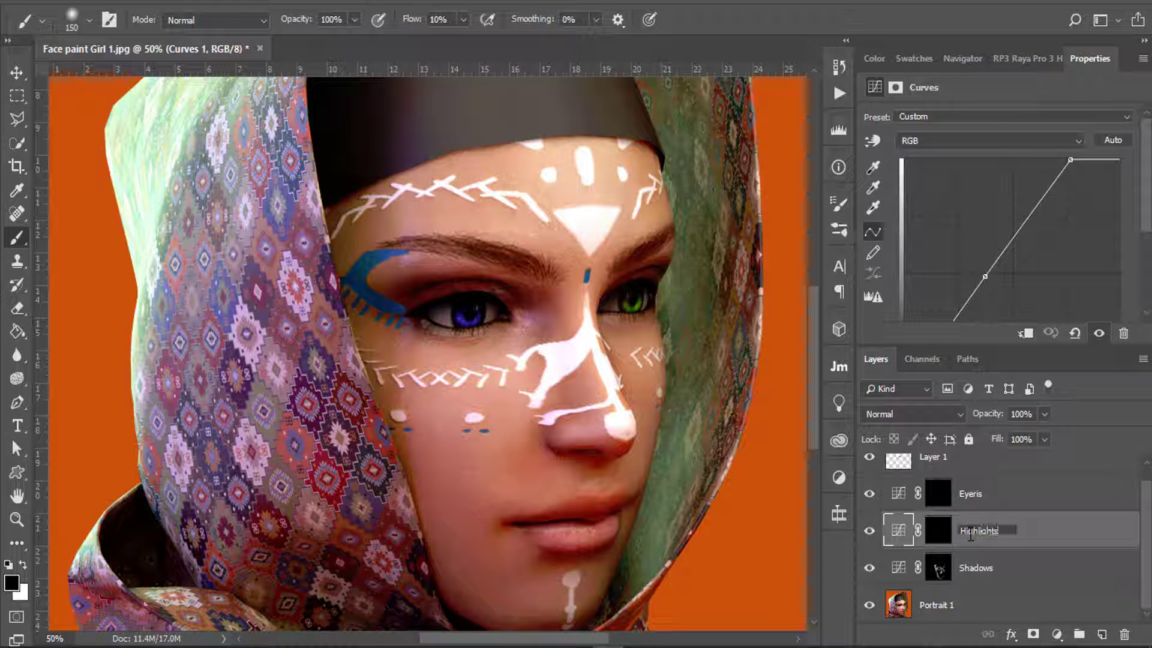
left_click(1024, 573)
left_click(1008, 535)
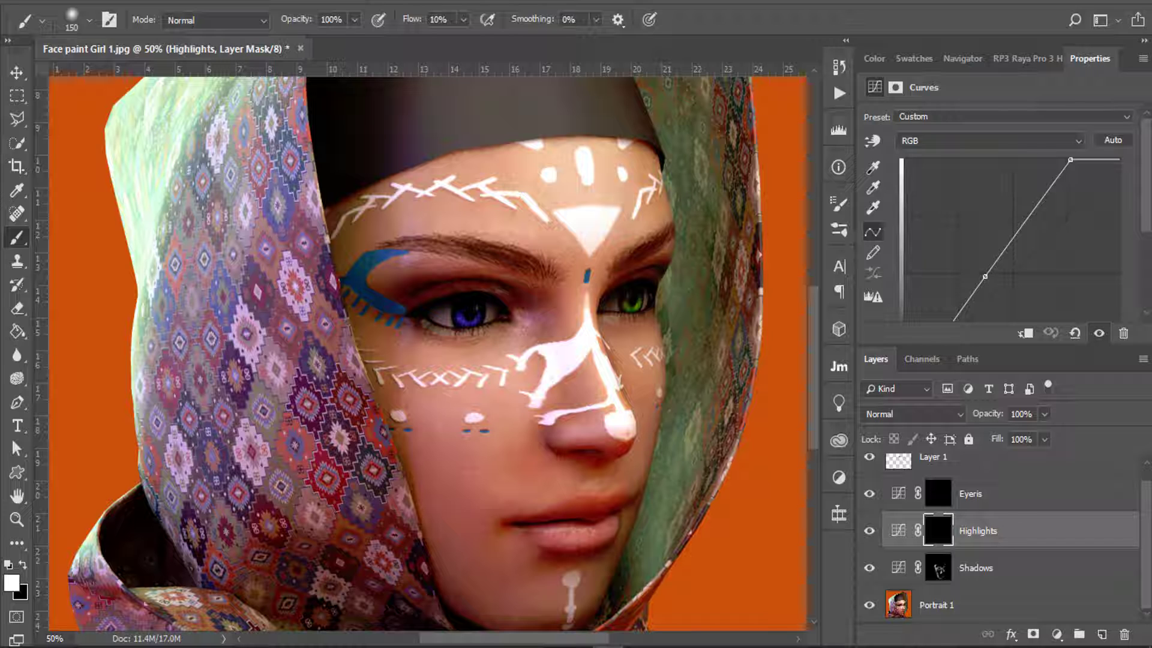
Set the soft round brush's hardness to 0% at the lower lip, with the Highlights mask targeted.
left_click(964, 58)
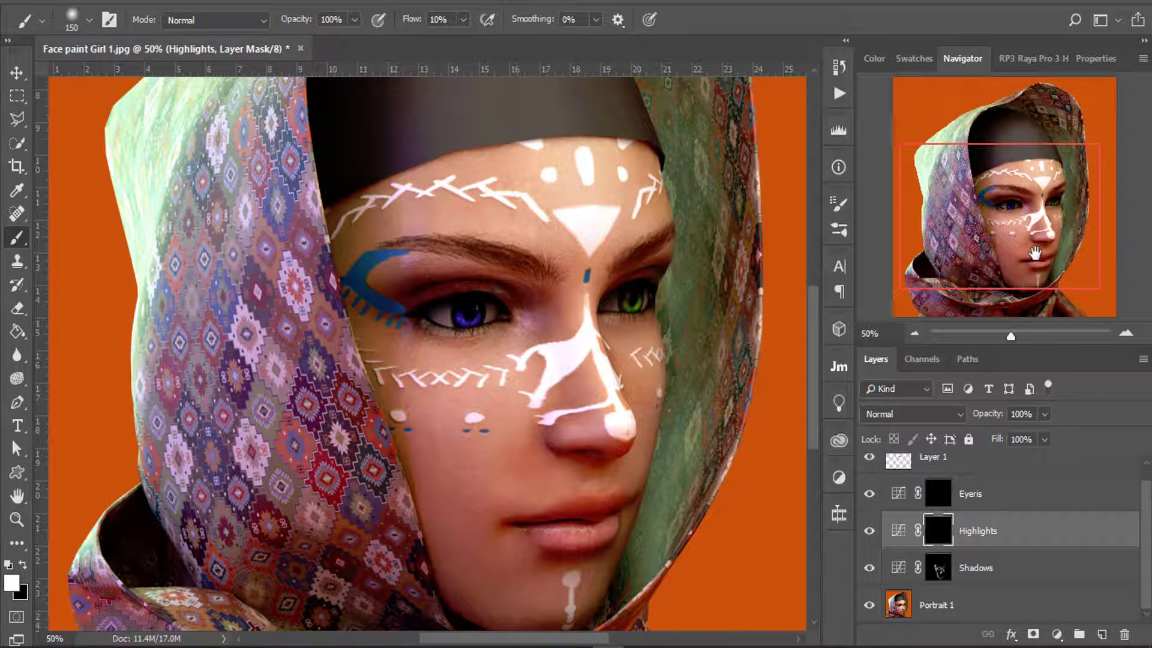
left_click(1124, 333)
left_click(1124, 333)
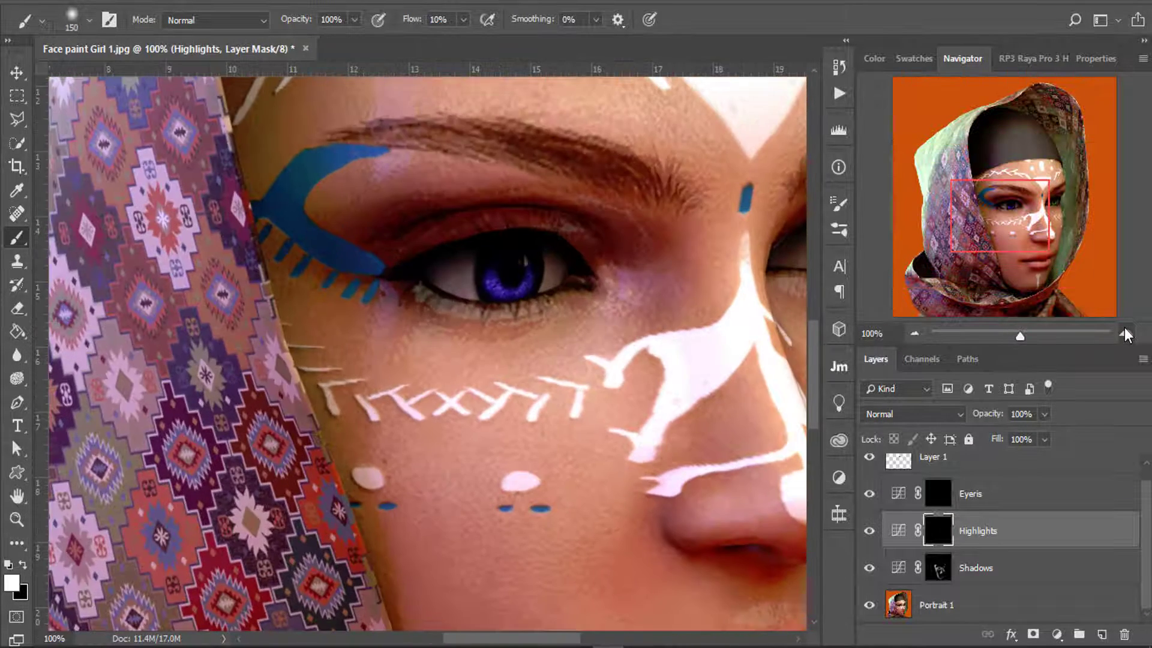
left_click(1125, 333)
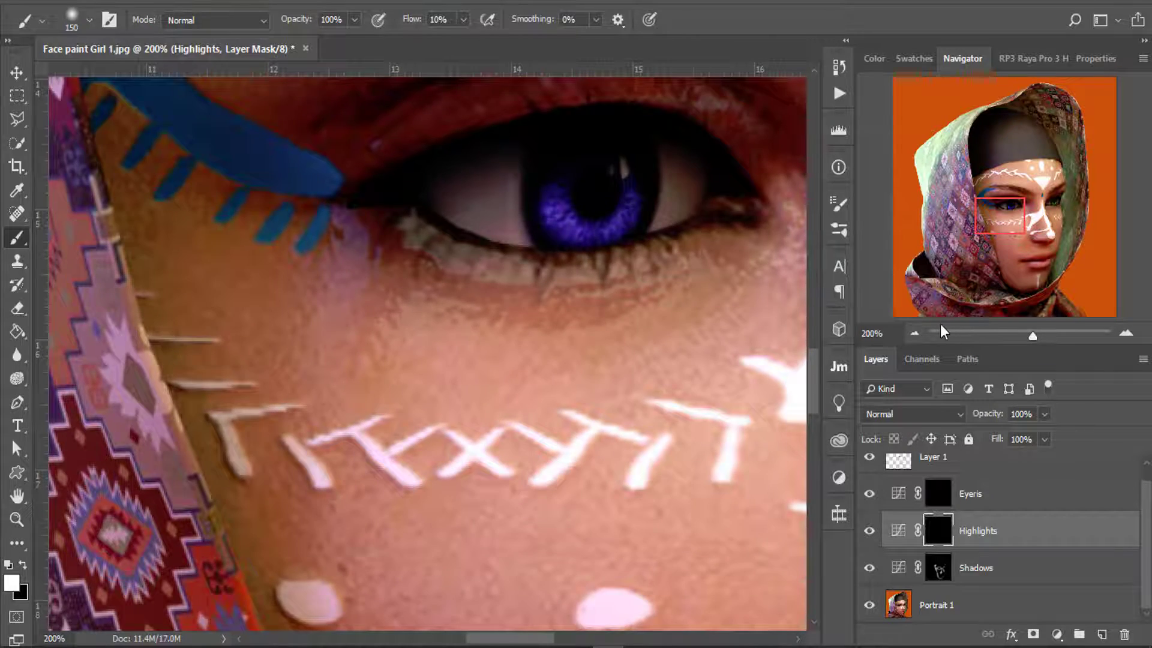
left_click_drag(1015, 217, 1054, 262)
left_click(915, 332)
left_click(914, 332)
left_click(1125, 334)
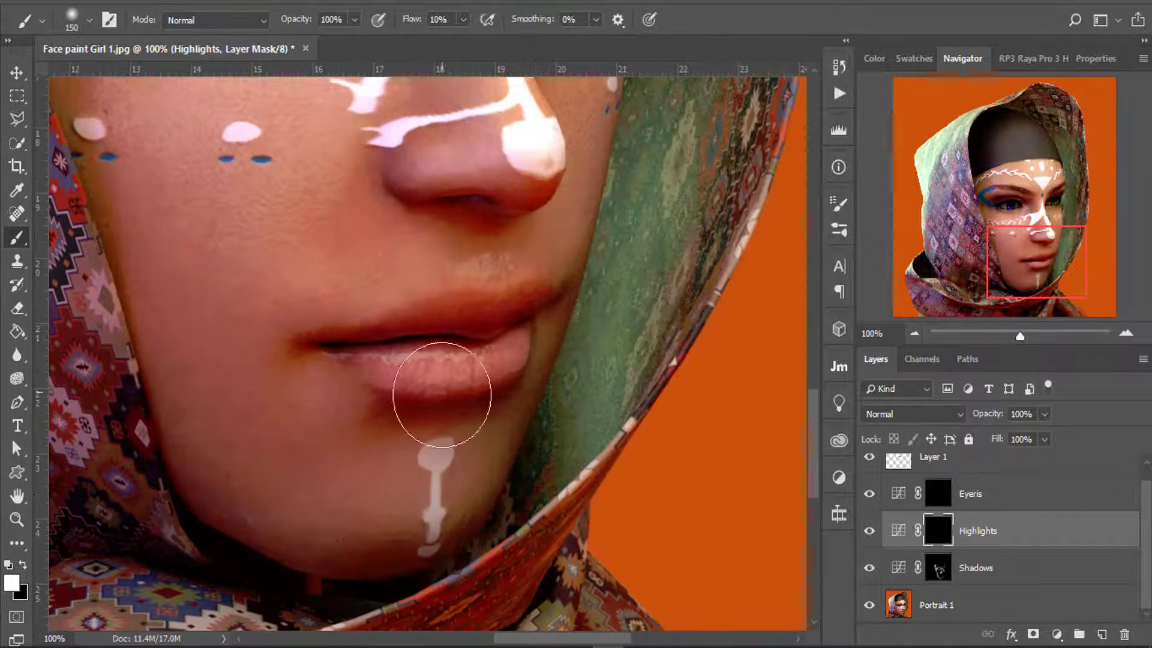
right_click(462, 358)
left_click(549, 265)
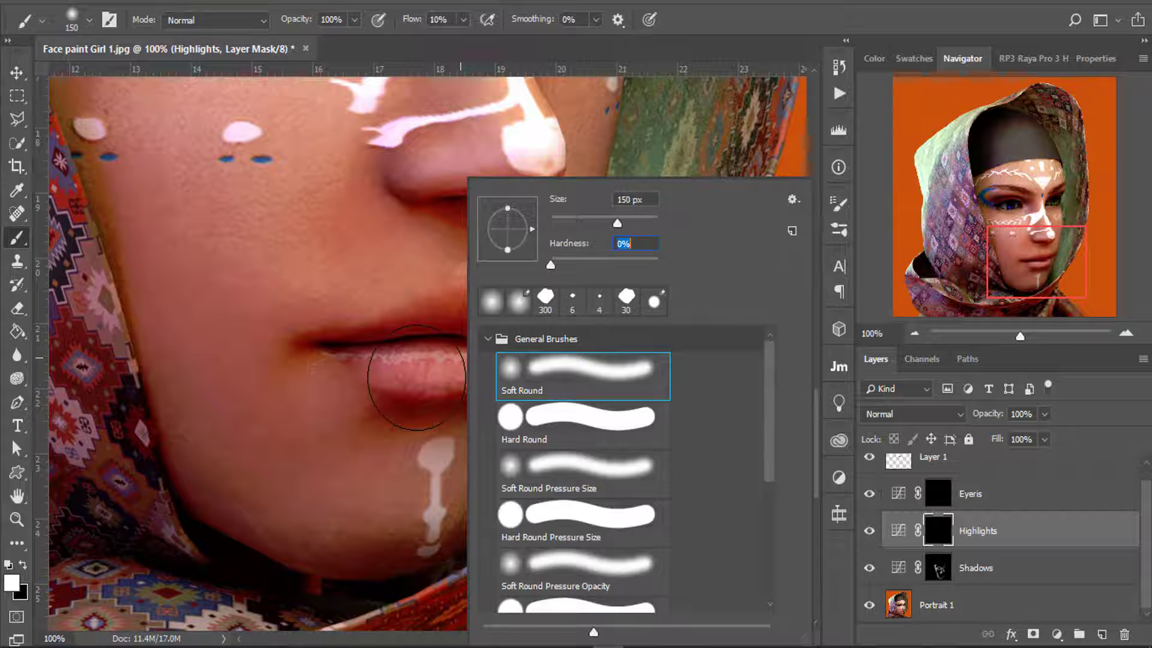
left_click(417, 369)
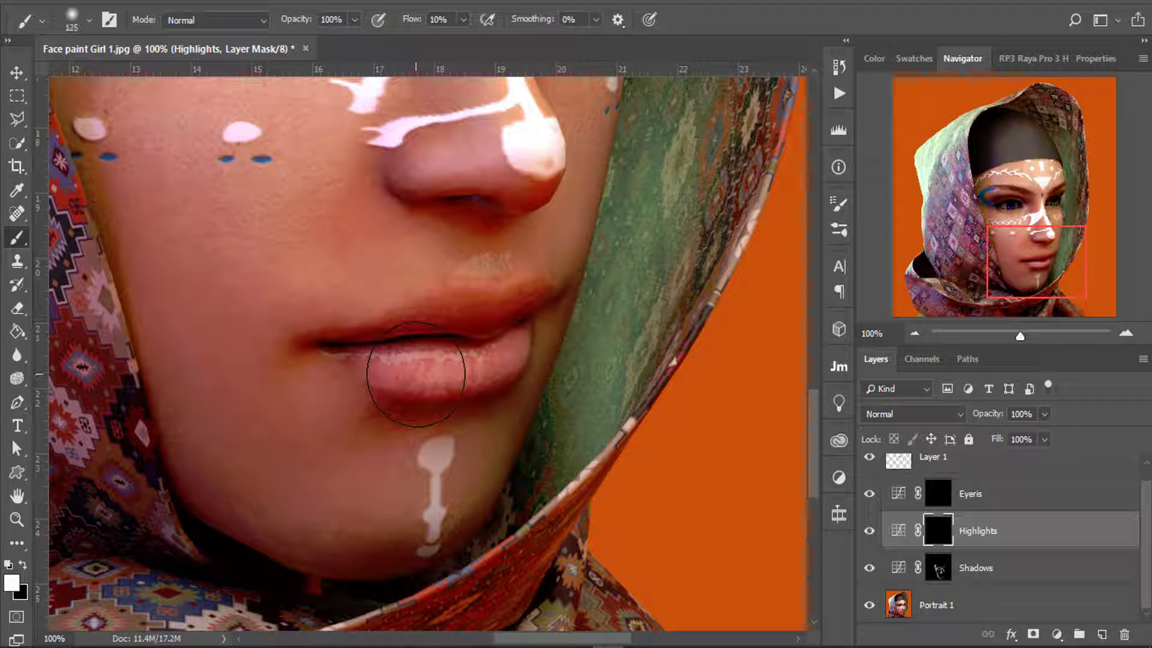
Reduce the brush to size 50 and paint highlights across the lower lip.
key("bracketleft")
key("bracketleft")
key("bracketleft")
key("bracketleft")
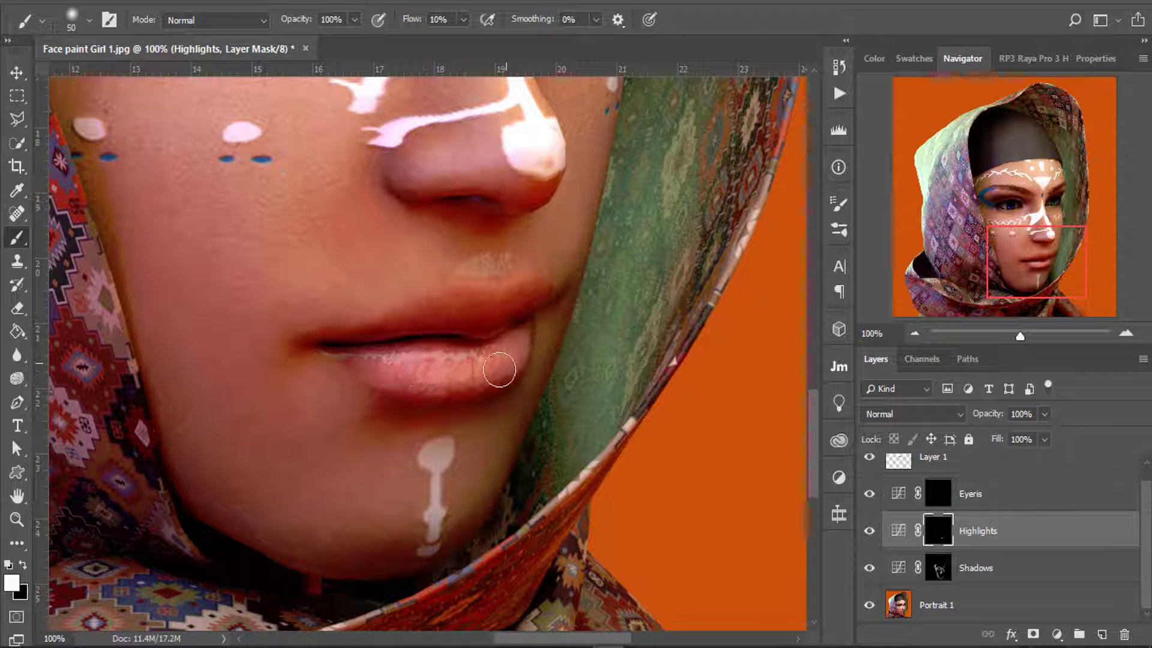
Enlarge the brush to size 250 and paint a broad highlight on the chin.
key("bracketright")
key("bracketright")
key("bracketright")
key("bracketright")
key("bracketright")
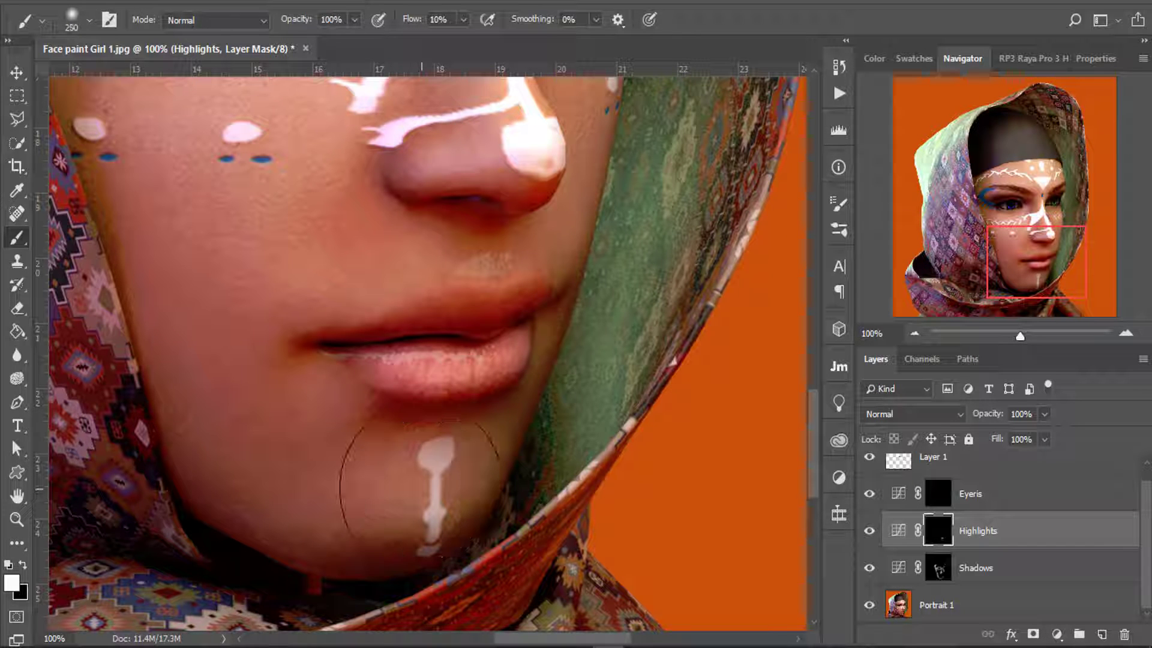
mouse_move(419, 489)
left_mouse_down()
mouse_move(457, 505)
mouse_move(410, 463)
mouse_move(388, 485)
left_mouse_up()
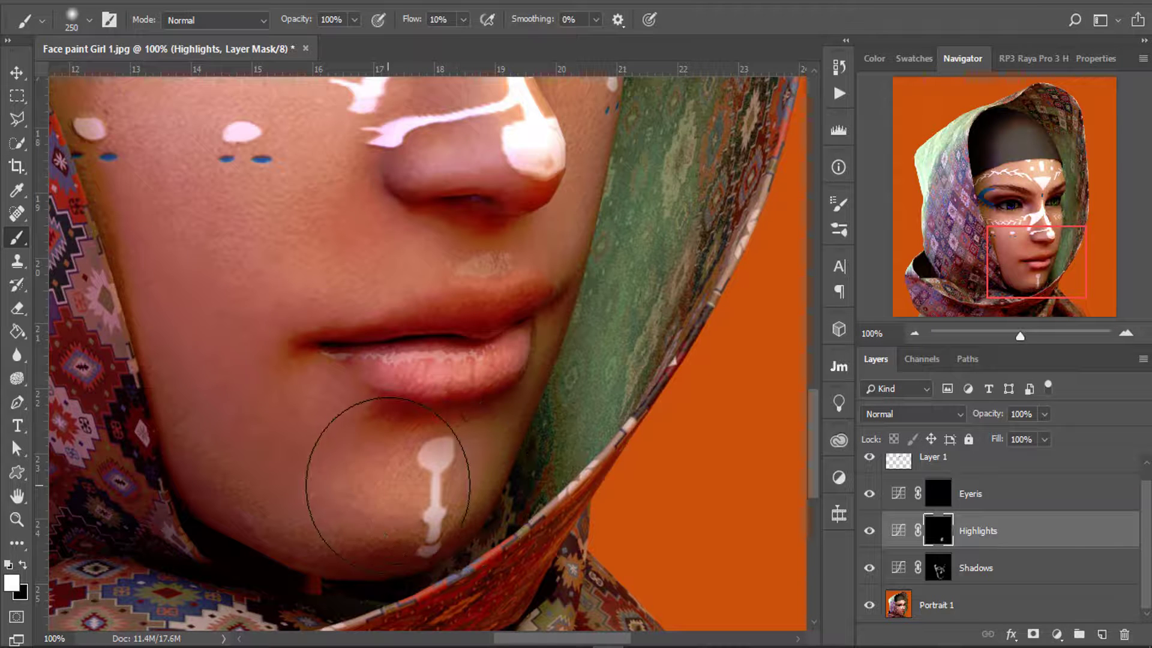
Set the brush to size 150 and paint highlights down the nose bridge to its tip and on the cheeks below the eyes.
scroll(406, 324, "up", 8)
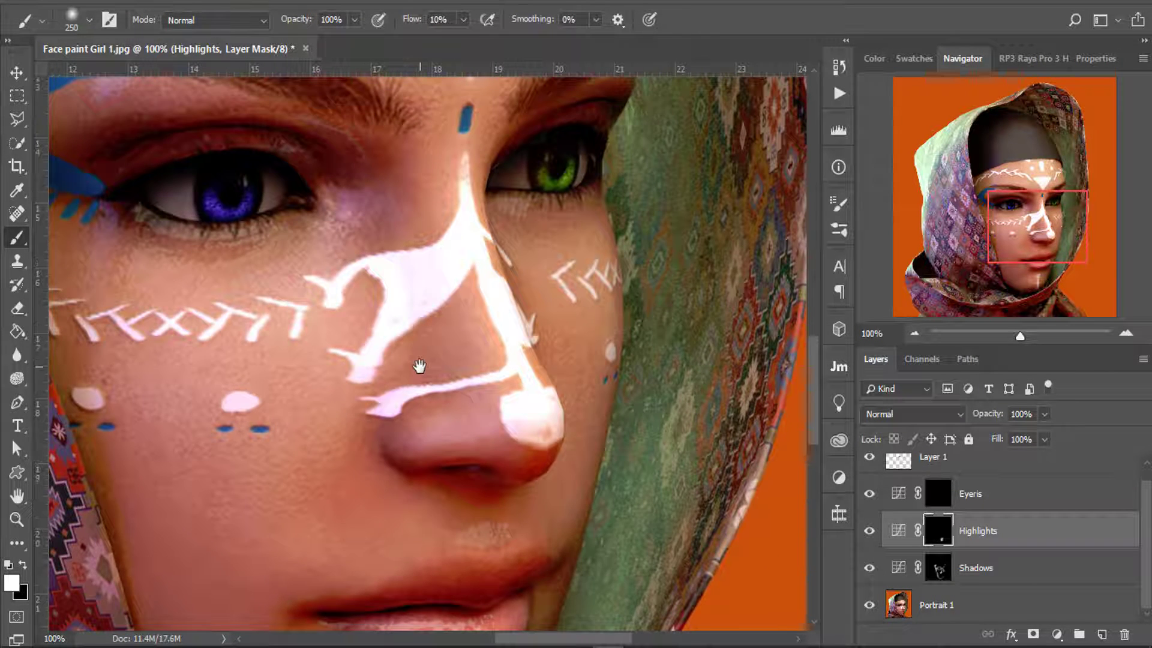
scroll(420, 366, "up", 3)
key("bracketleft")
key("bracketleft")
key("bracketleft")
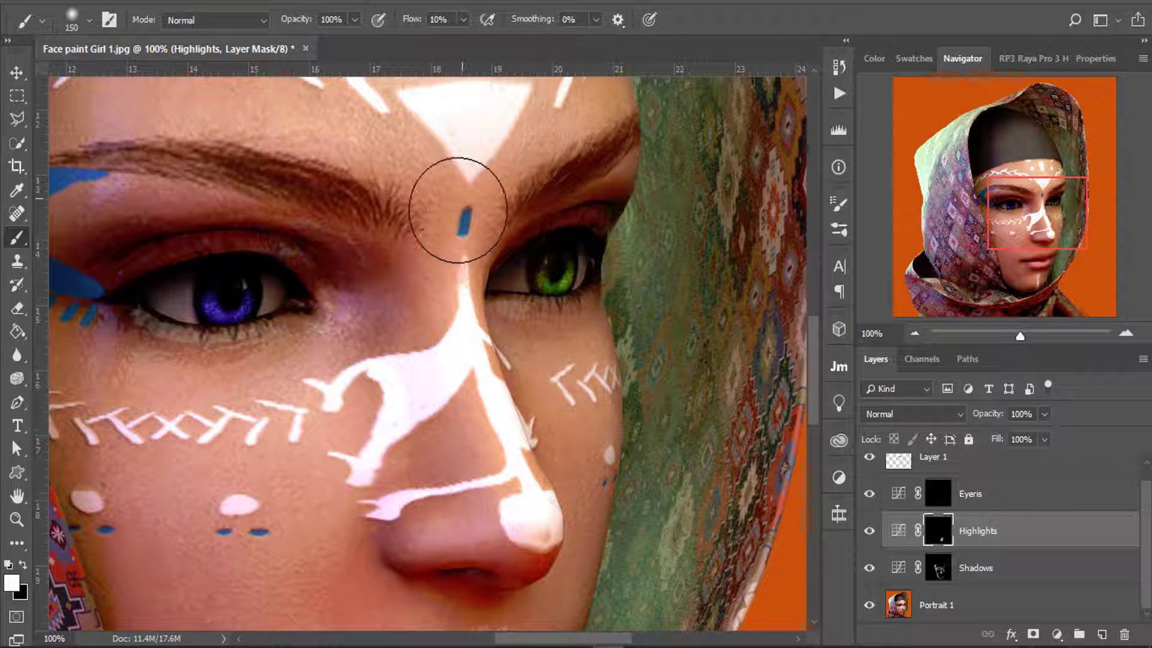
mouse_move(458, 210)
left_mouse_down()
mouse_move(450, 314)
mouse_move(527, 514)
left_mouse_up()
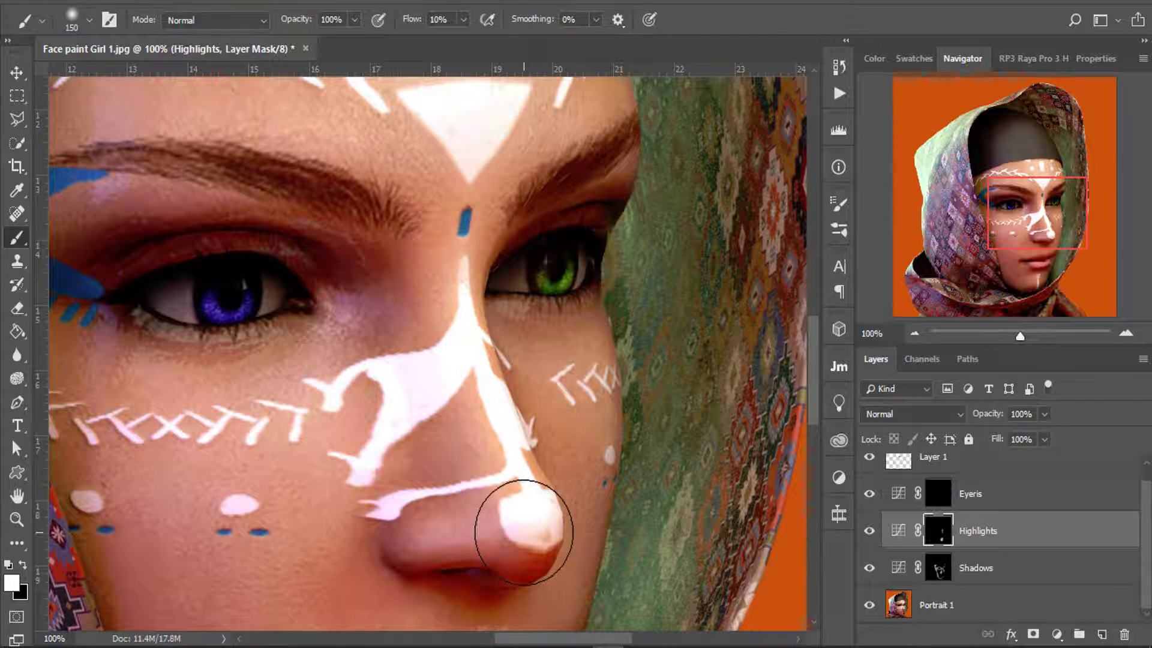
left_click(568, 392)
mouse_move(252, 452)
left_mouse_down()
mouse_move(414, 405)
mouse_move(344, 403)
mouse_move(373, 404)
mouse_move(492, 352)
left_mouse_up()
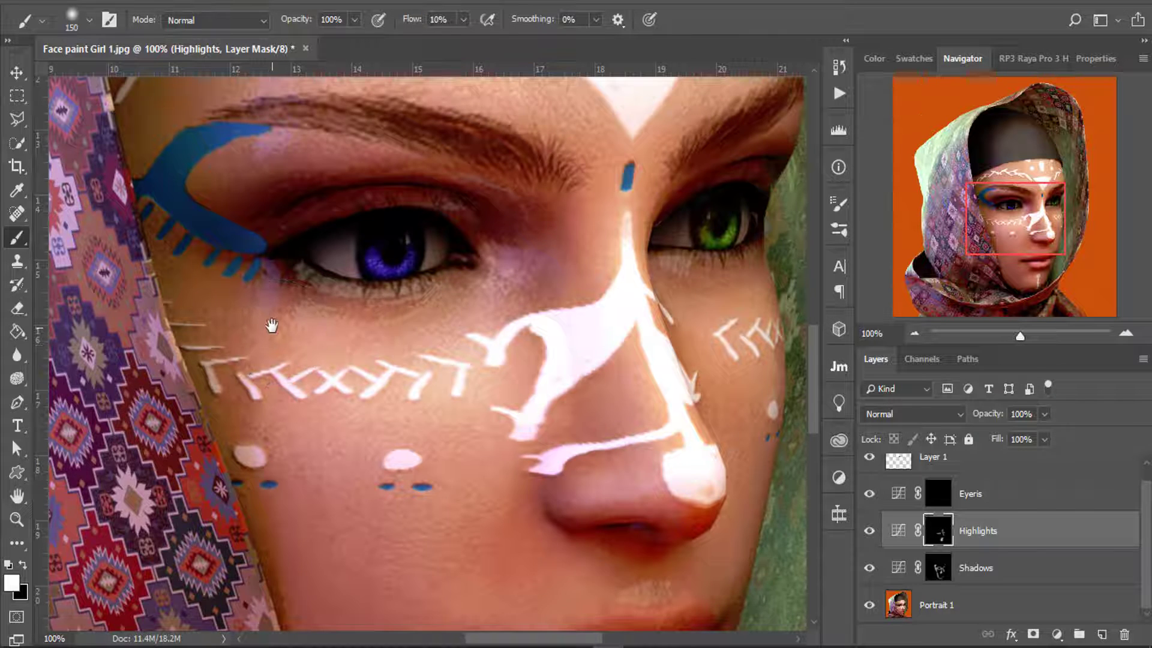
Reduce the brush to size 80 at the eyelid below the eyebrow beside the blue face paint, with the Highlights mask targeted.
left_click_drag(272, 326, 416, 463)
key("bracketleft")
key("bracketleft")
key("bracketleft")
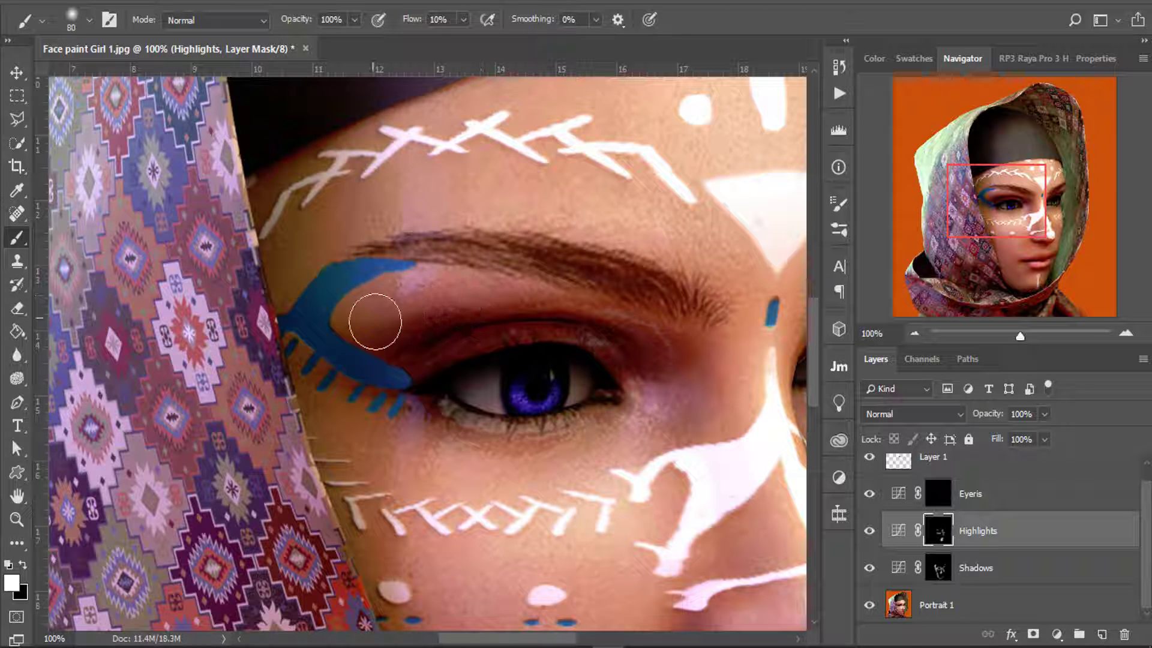
Enlarge the brush to size 300 and paint a broad highlight over the centre of the forehead.
left_click_drag(681, 318, 524, 406)
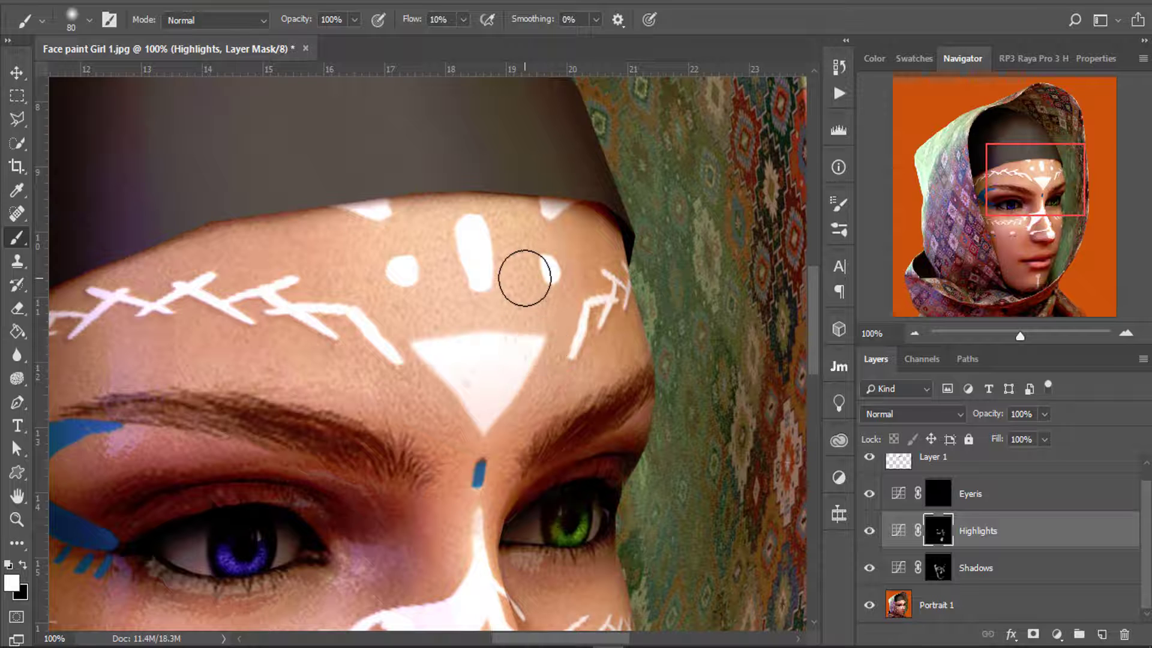
key("bracketright")
key("bracketright")
key("bracketright")
key("bracketright")
key("bracketright")
key("bracketright")
key("bracketright")
key("bracketright")
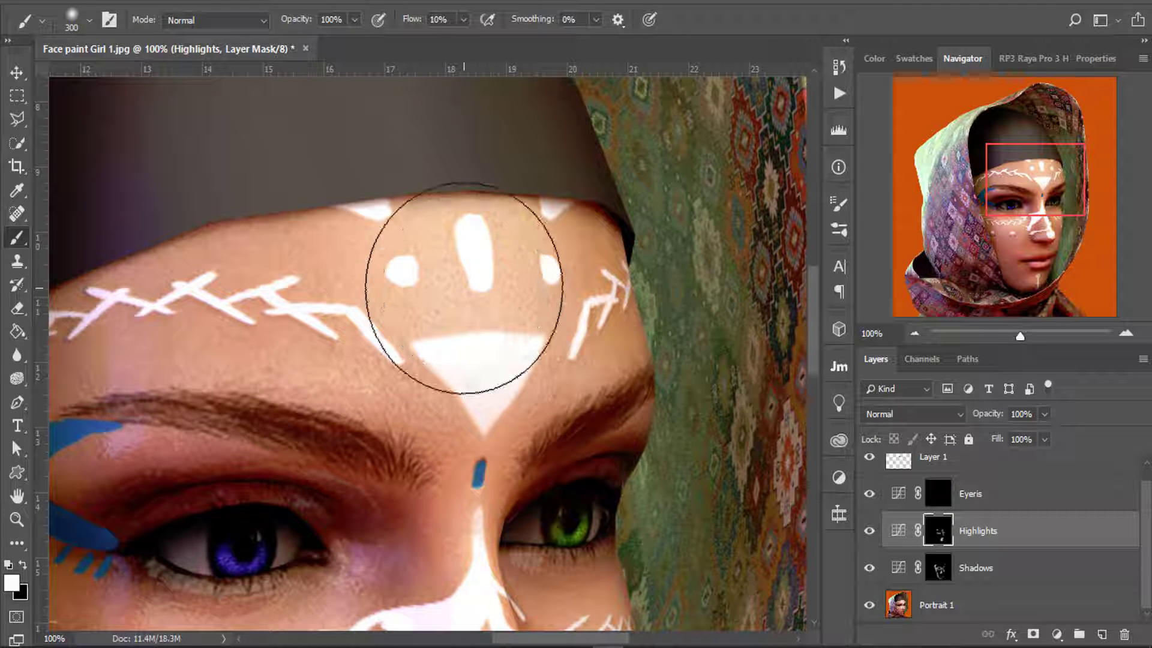
mouse_move(464, 288)
left_mouse_down()
mouse_move(459, 373)
mouse_move(403, 289)
mouse_move(373, 279)
mouse_move(498, 275)
left_mouse_up()
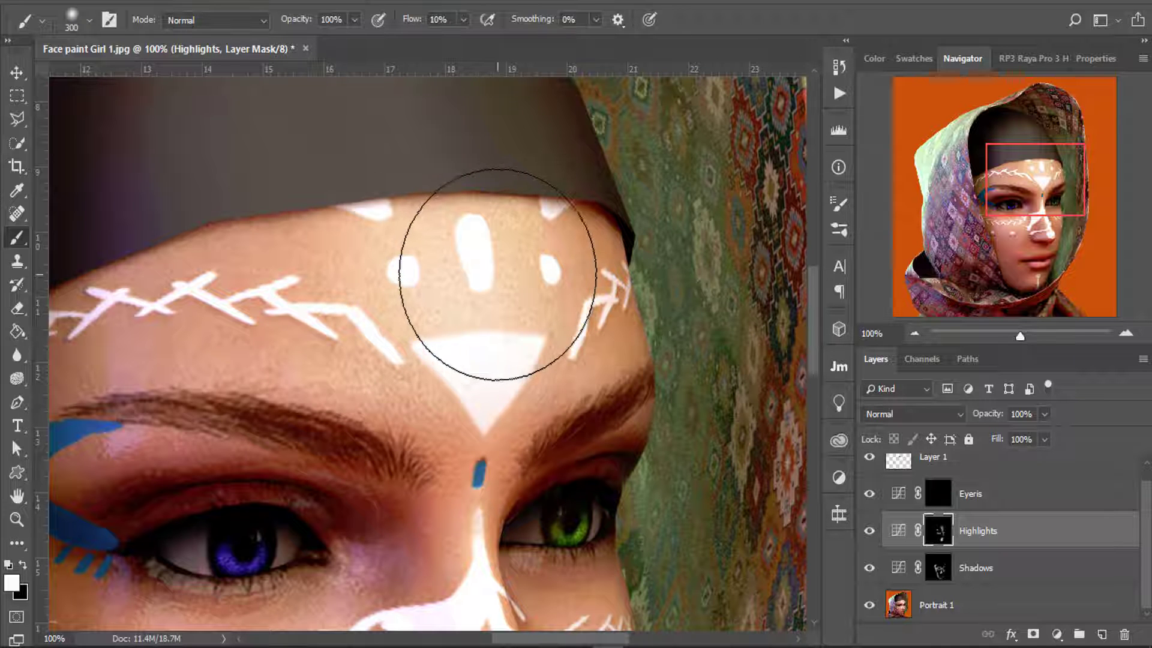
Compare the whole portrait with and without the Highlights layer.
left_click(914, 333)
left_click(915, 333)
left_click(914, 333)
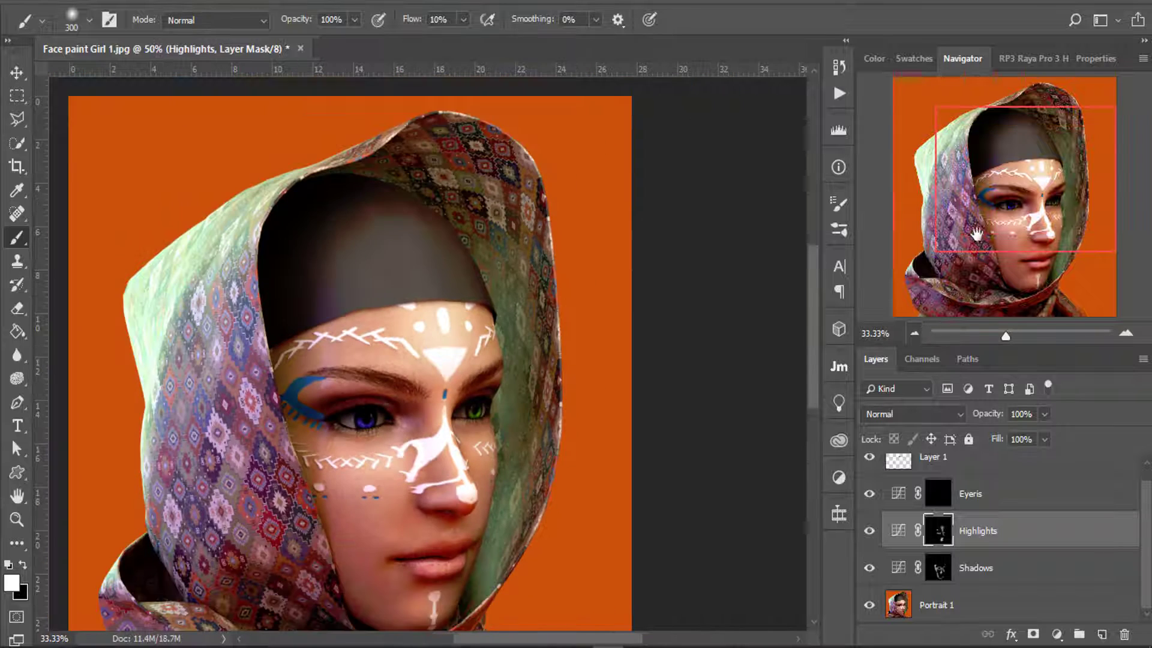
left_click_drag(977, 234, 978, 249)
left_click(869, 532)
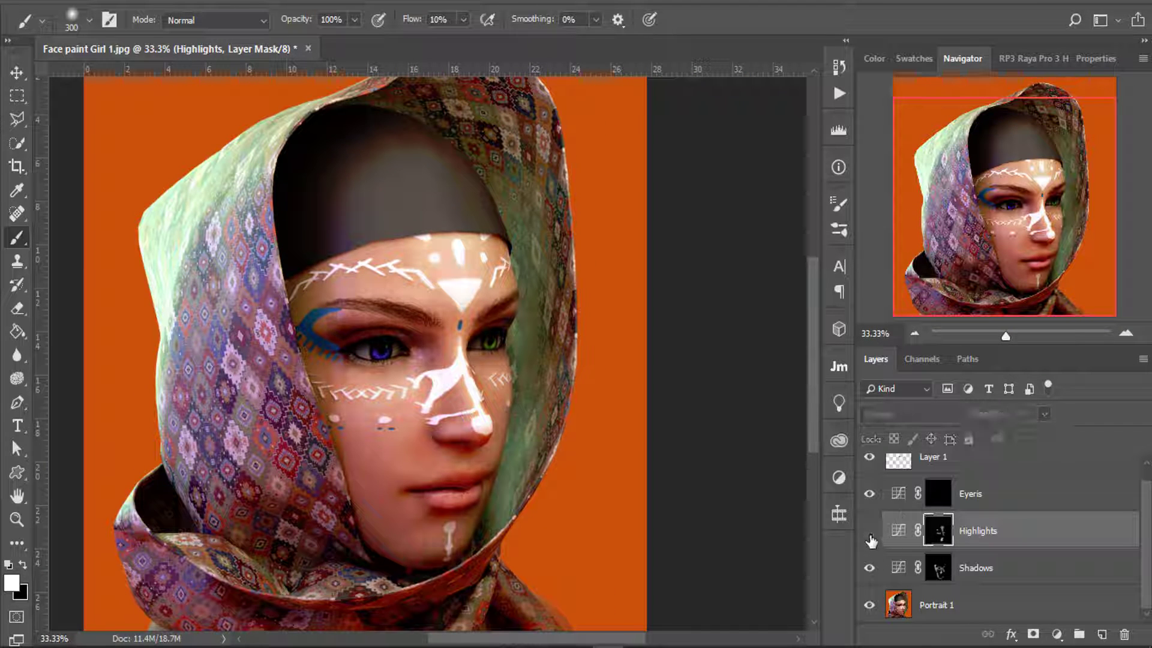
left_click(869, 532)
left_click(869, 532)
left_click(868, 532)
left_click(869, 532)
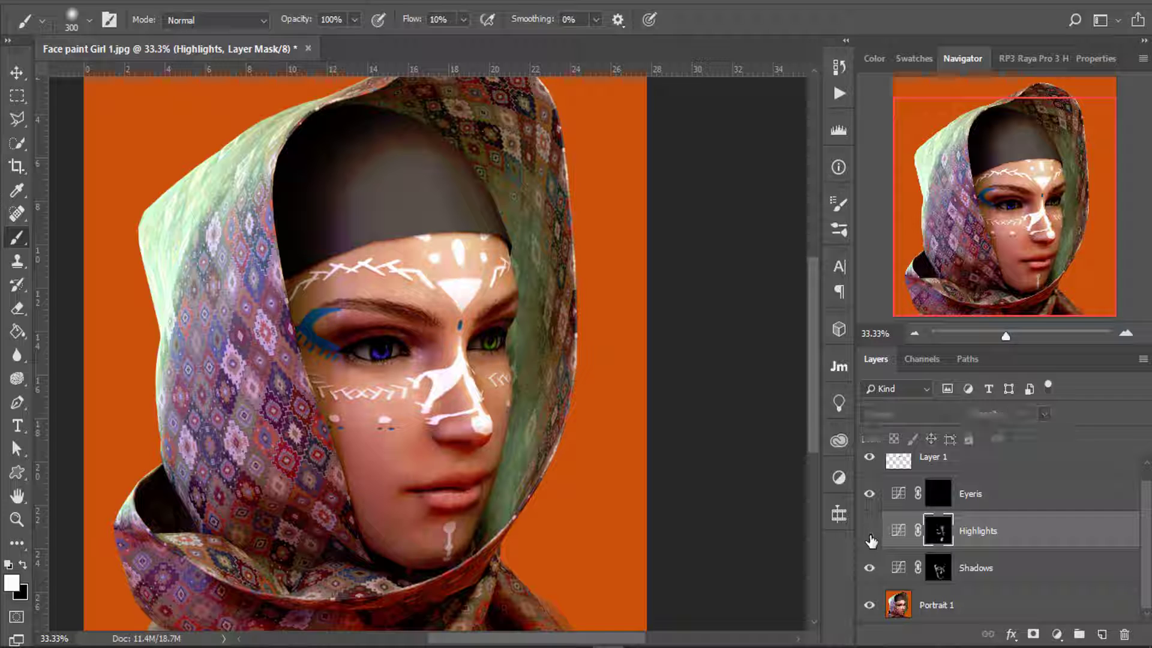
left_click(869, 531)
left_click(869, 531)
left_click(869, 531)
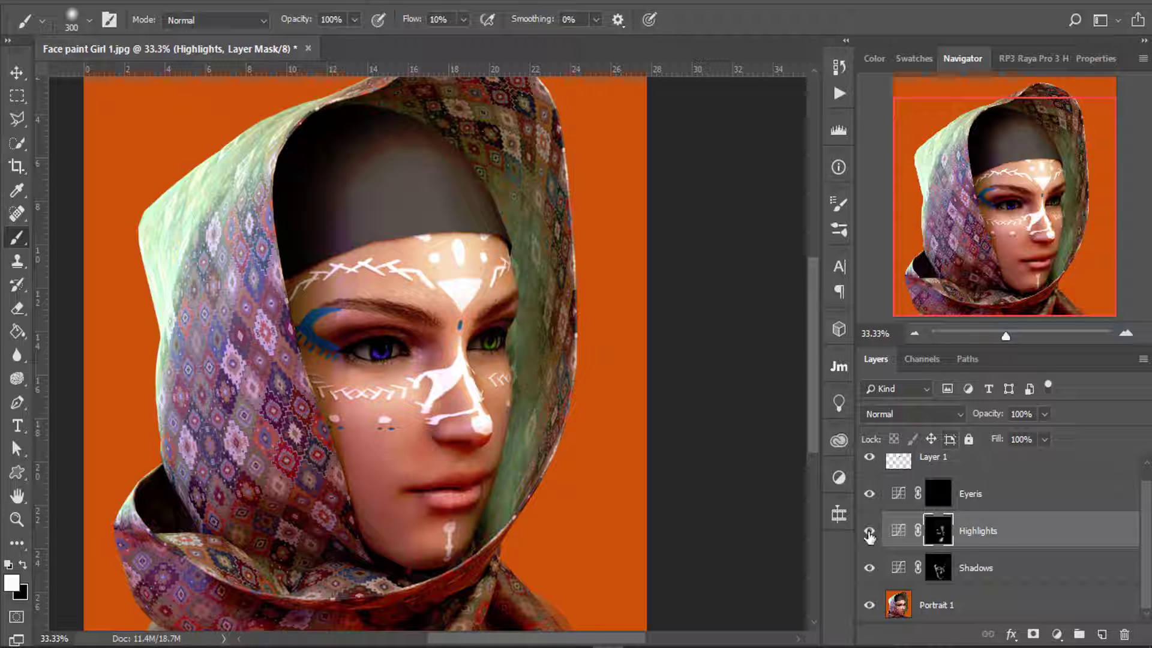
left_click(869, 531)
left_click(869, 531)
Enlarge the brush to size 500 and paint a broad highlight on the near cheek at 50% view.
left_click(1126, 333)
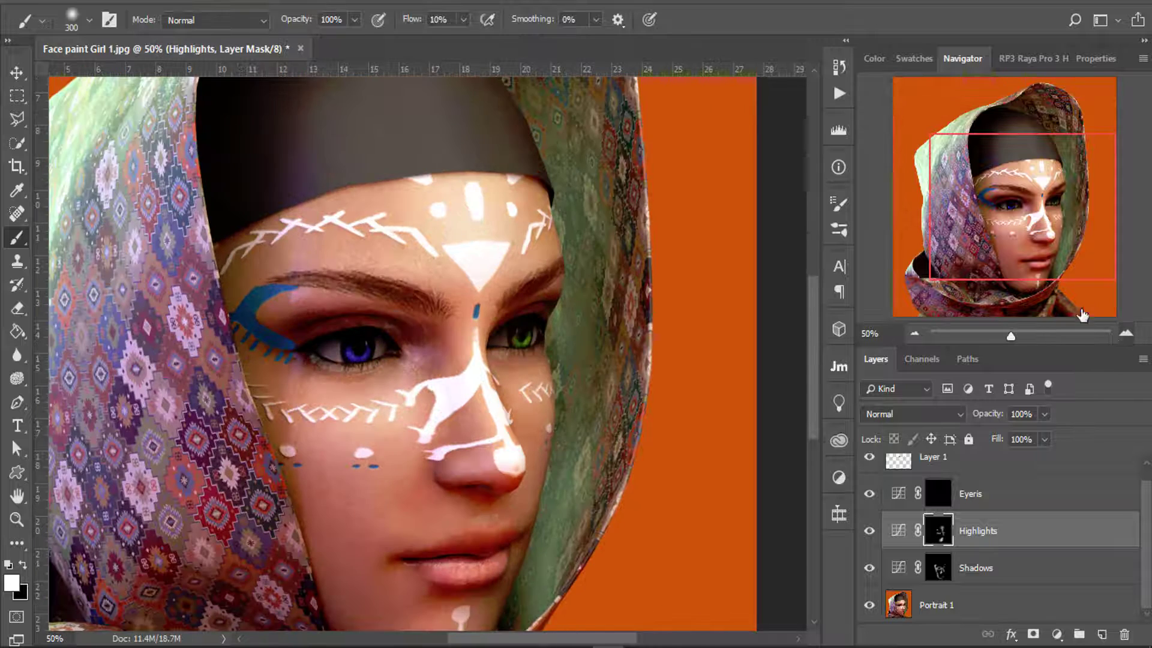
scroll(711, 432, "down", 3)
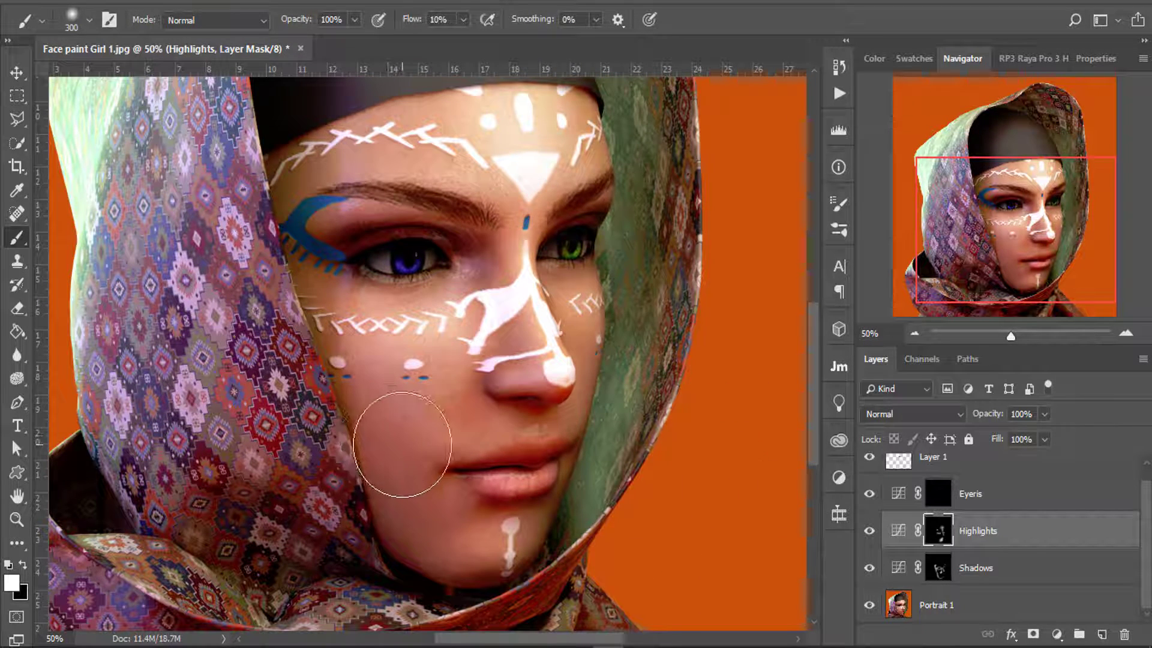
key("bracketright")
key("bracketright")
mouse_move(384, 390)
left_mouse_down()
mouse_move(416, 342)
mouse_move(388, 380)
mouse_move(373, 322)
mouse_move(409, 299)
mouse_move(398, 399)
mouse_move(380, 376)
mouse_move(380, 356)
mouse_move(392, 379)
mouse_move(400, 346)
mouse_move(425, 446)
mouse_move(340, 441)
mouse_move(373, 395)
mouse_move(414, 384)
mouse_move(410, 361)
mouse_move(394, 389)
mouse_move(583, 340)
mouse_move(594, 326)
mouse_move(571, 344)
mouse_move(417, 351)
mouse_move(330, 340)
mouse_move(387, 397)
mouse_move(398, 350)
mouse_move(365, 415)
mouse_move(397, 416)
mouse_move(444, 383)
mouse_move(399, 360)
mouse_move(433, 373)
mouse_move(420, 315)
left_mouse_up()
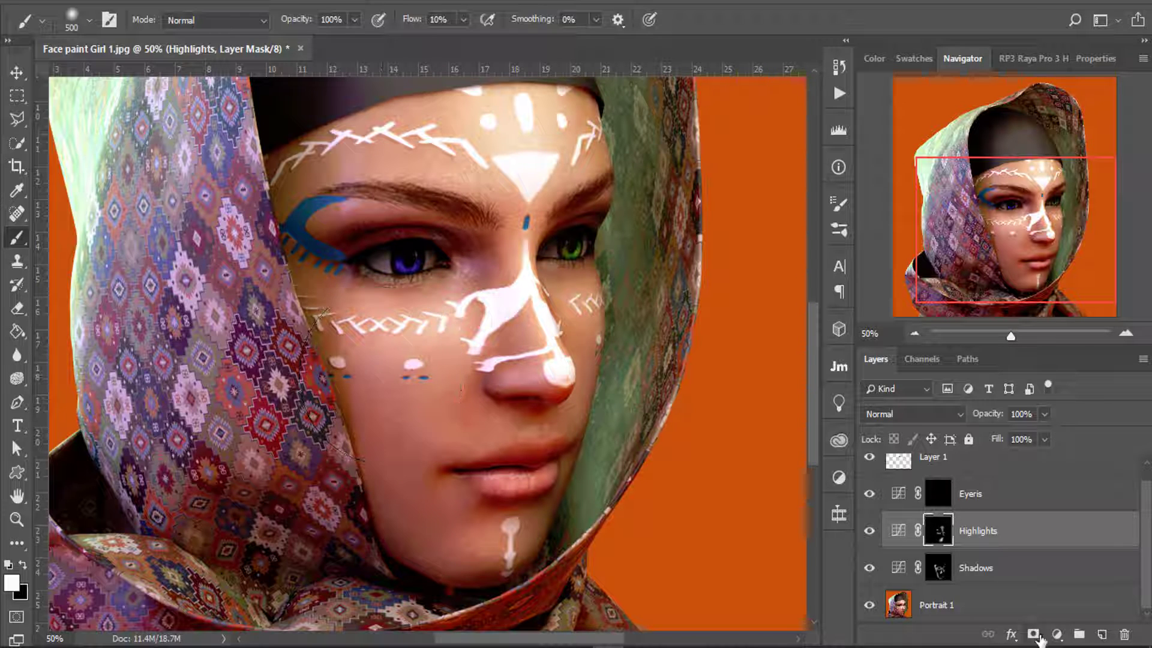
Add a new Curves adjustment layer and place it between the Shadows layer and Portrait 1.
left_click(1044, 509)
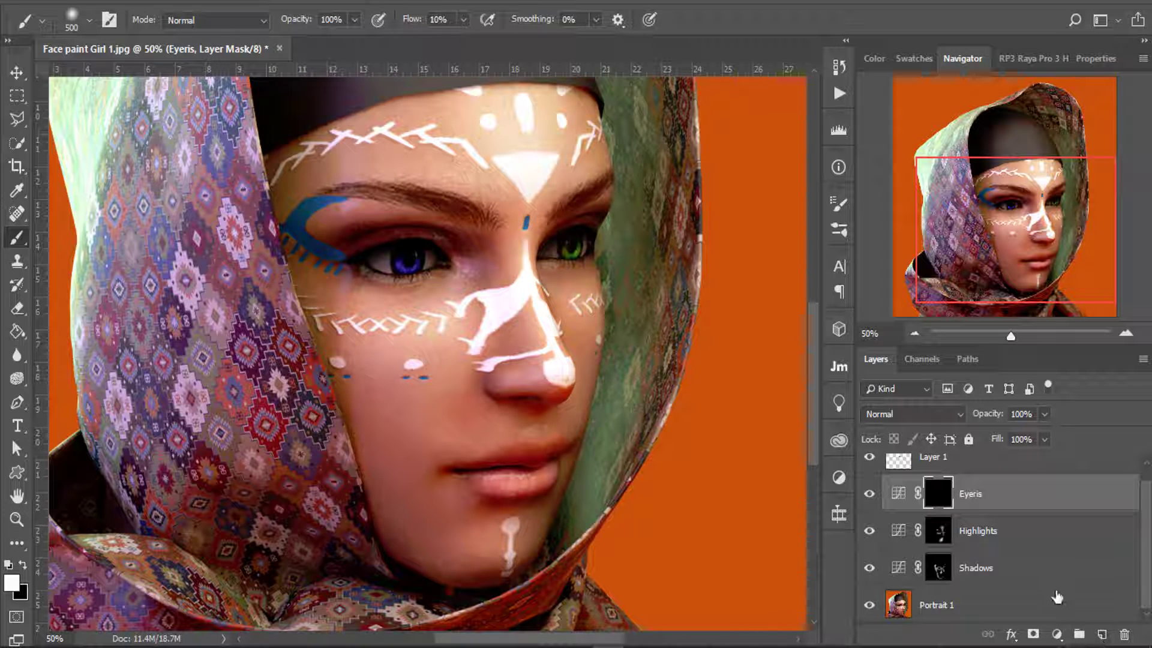
left_click(1056, 568)
left_click(1056, 634)
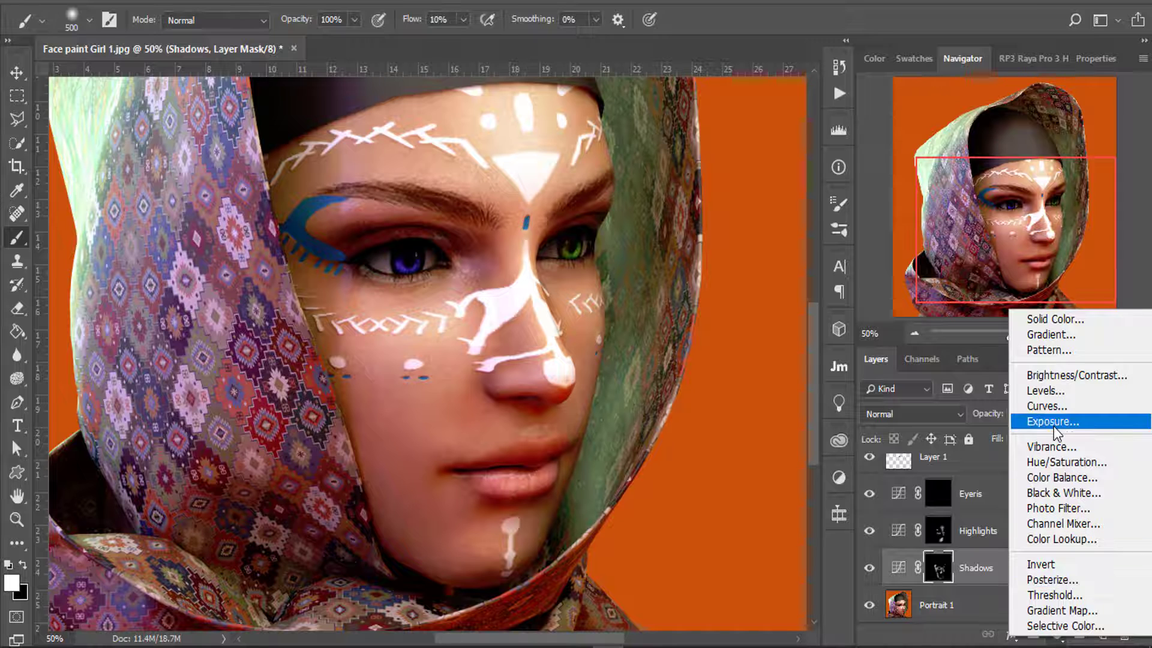
left_click(1066, 414)
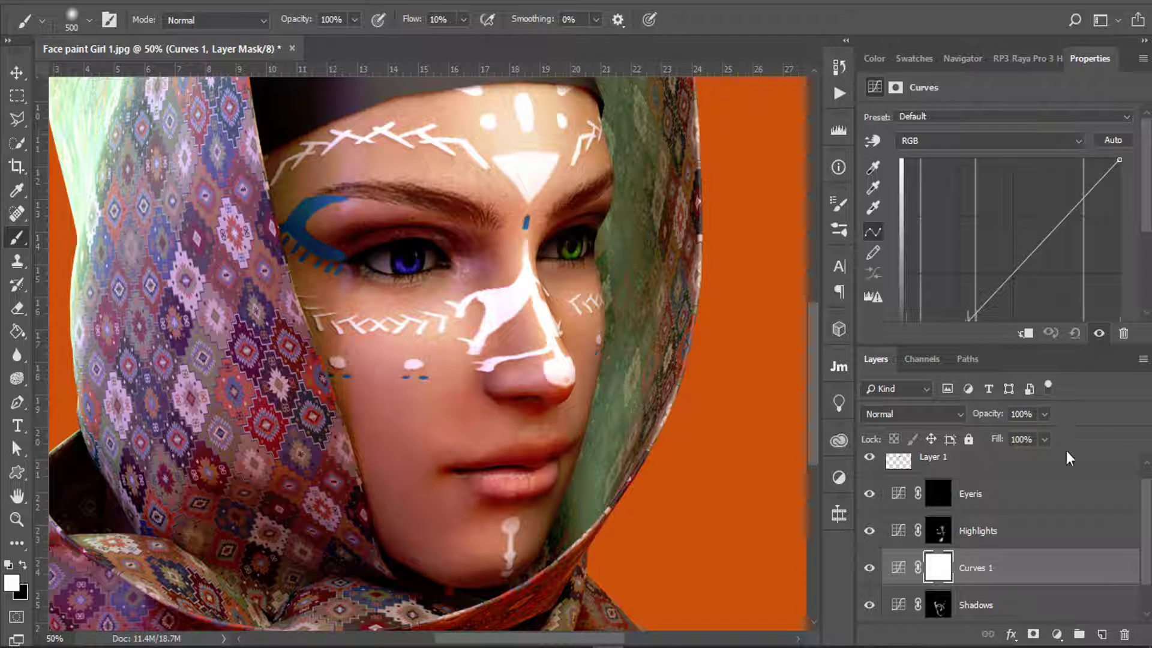
left_click_drag(1142, 512, 1143, 524)
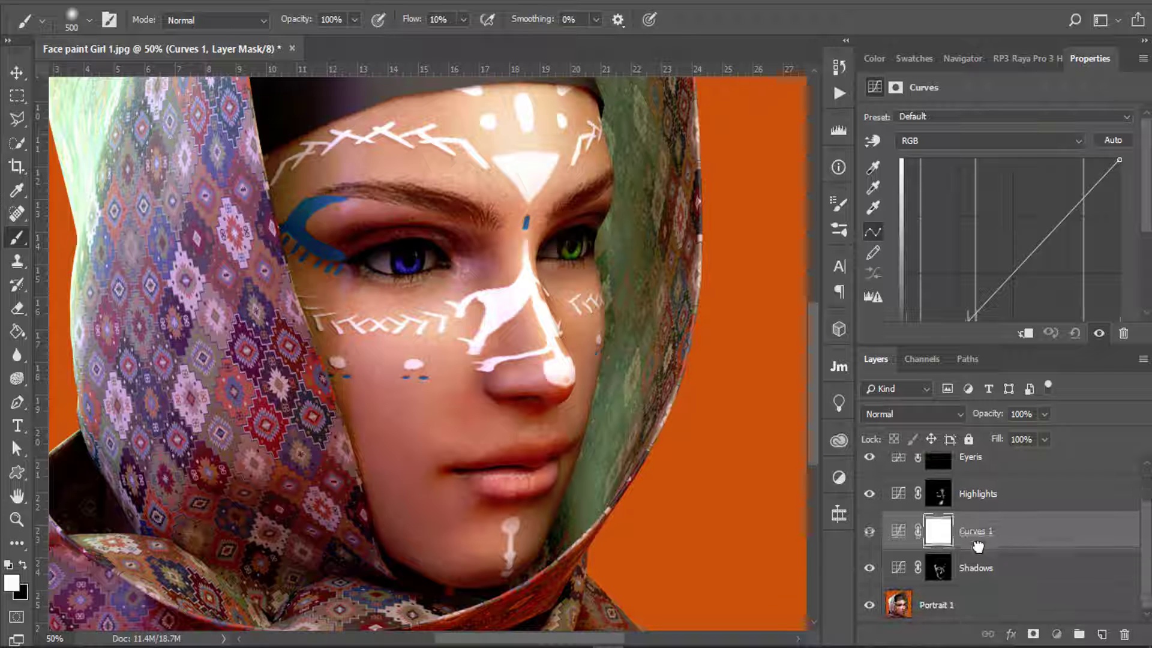
left_click_drag(978, 539, 999, 600)
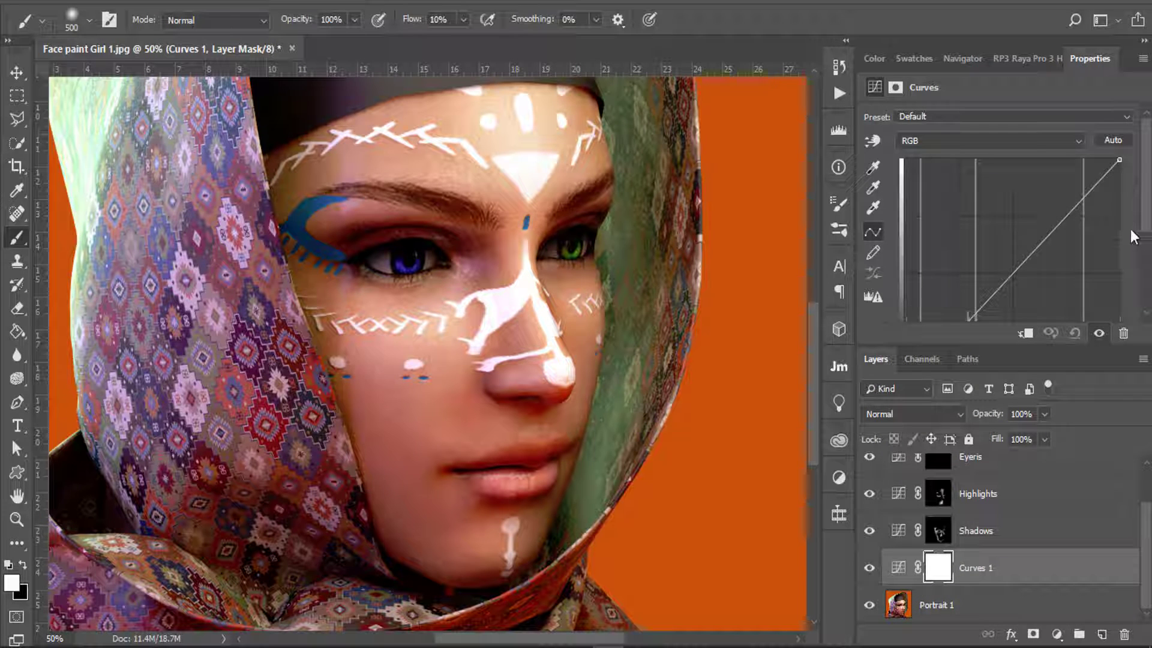
Steepen the new layer's RGB curve by moving the white point to input 189 and lowering the midtones.
left_click_drag(1148, 189, 1073, 280)
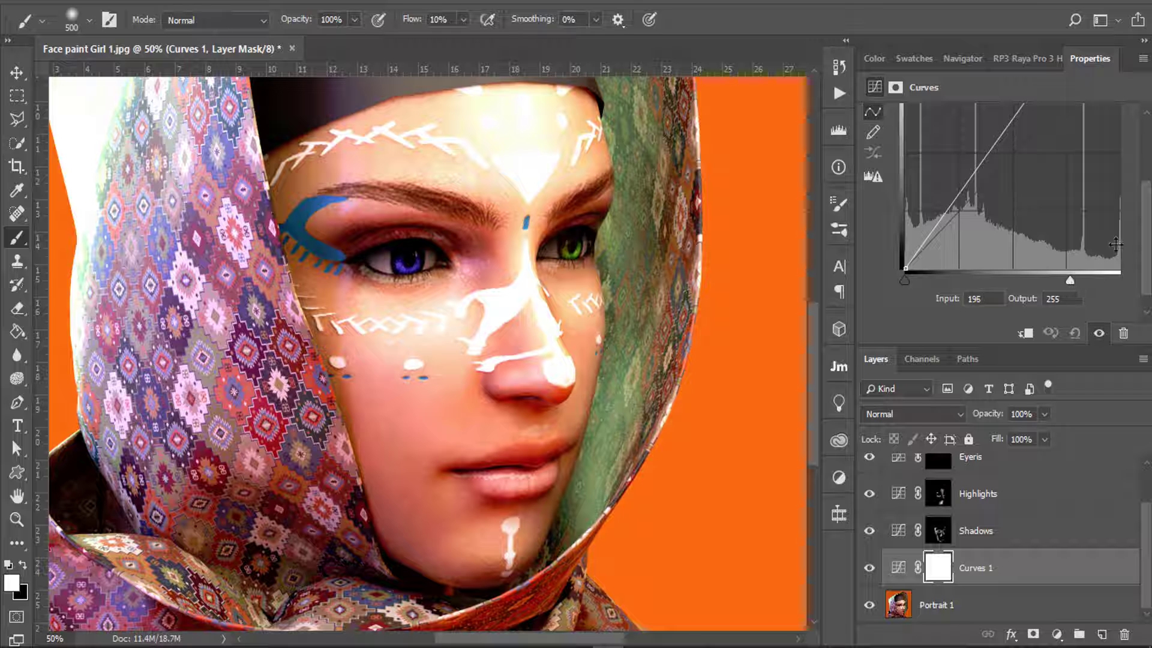
scroll(1145, 222, "up", 2)
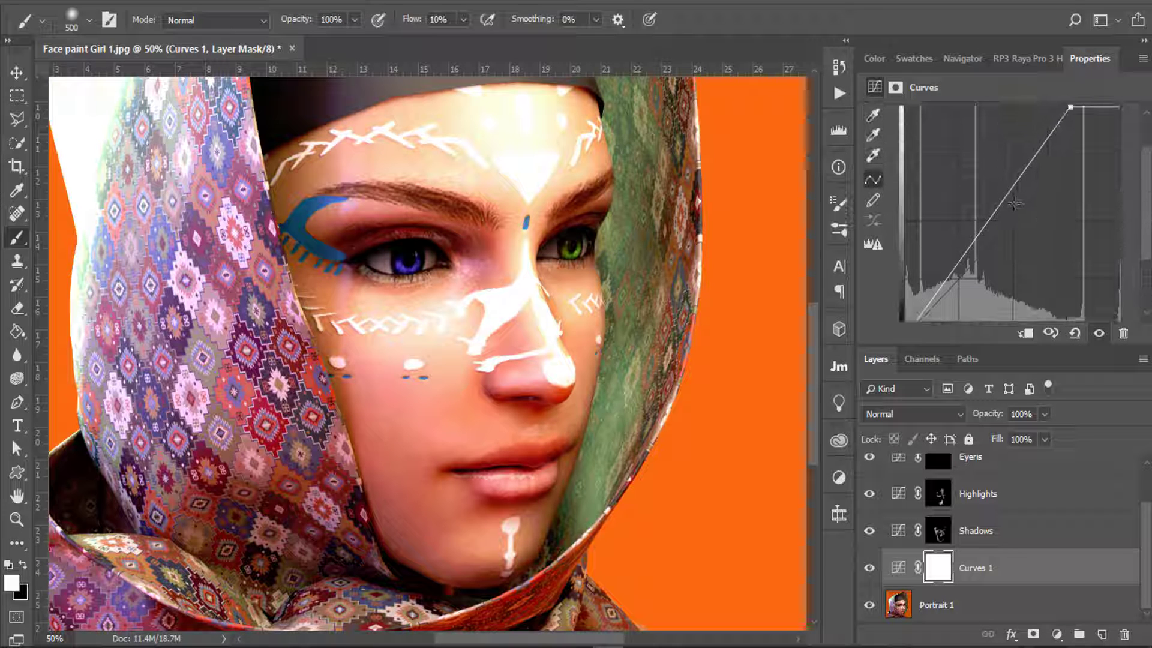
left_click_drag(1003, 199, 1012, 202)
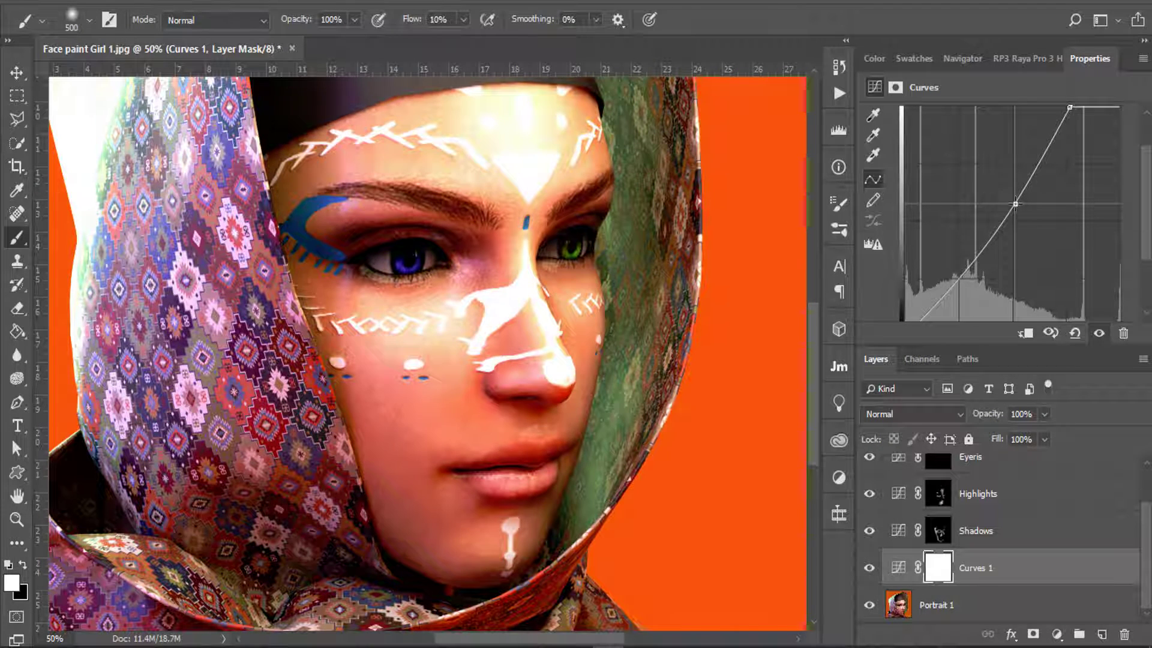
left_click_drag(1144, 216, 1147, 254)
left_click_drag(1070, 280, 1056, 282)
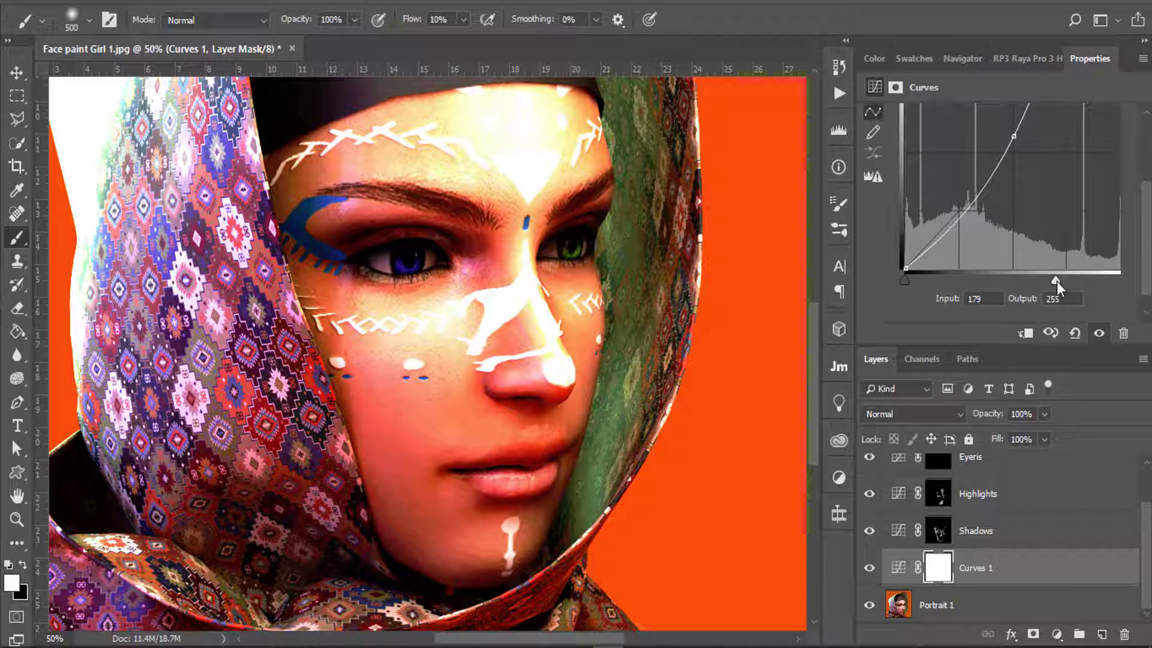
Invert the new Curves layer's mask to black and rename the layer Cheek Reds.
left_click(931, 569)
key("ctrl+i")
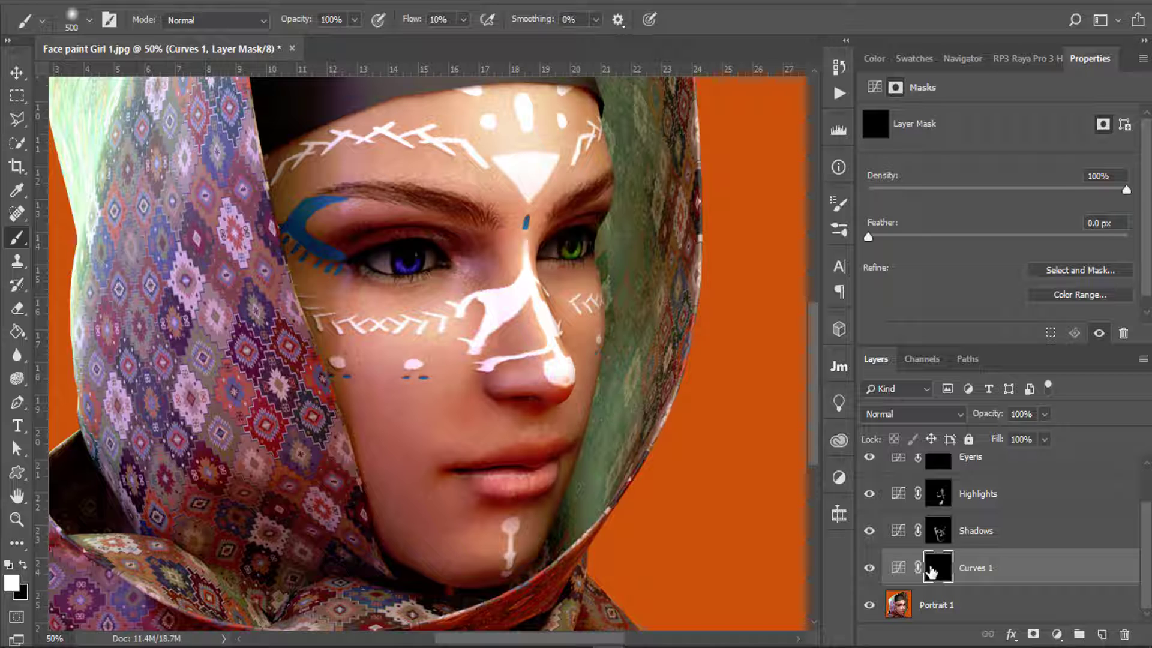
double_click(976, 568)
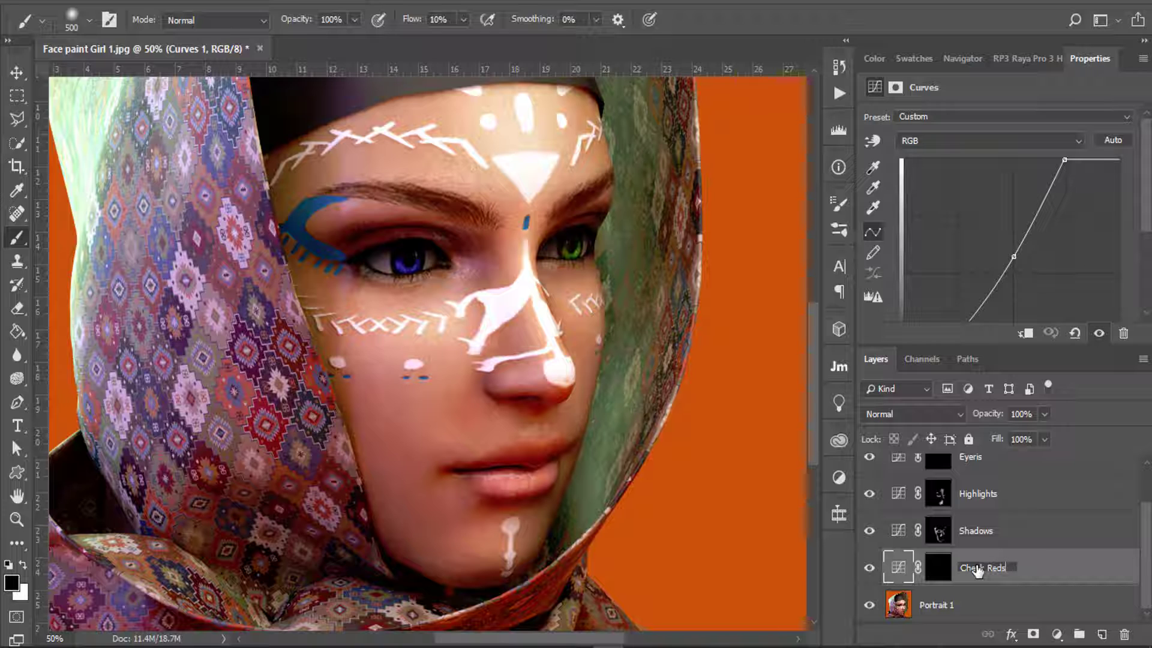
key("Return")
Set the brush flow to 20% and paint white on the Cheek Reds mask to redden the near cheek.
left_click(1018, 543)
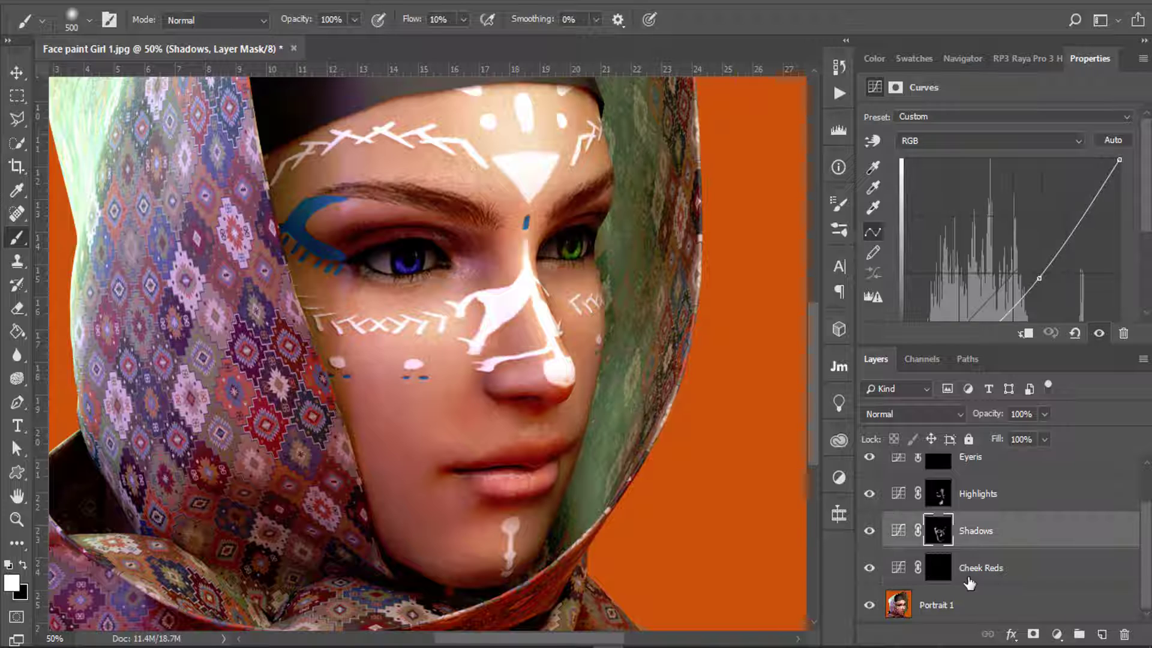
left_click(937, 567)
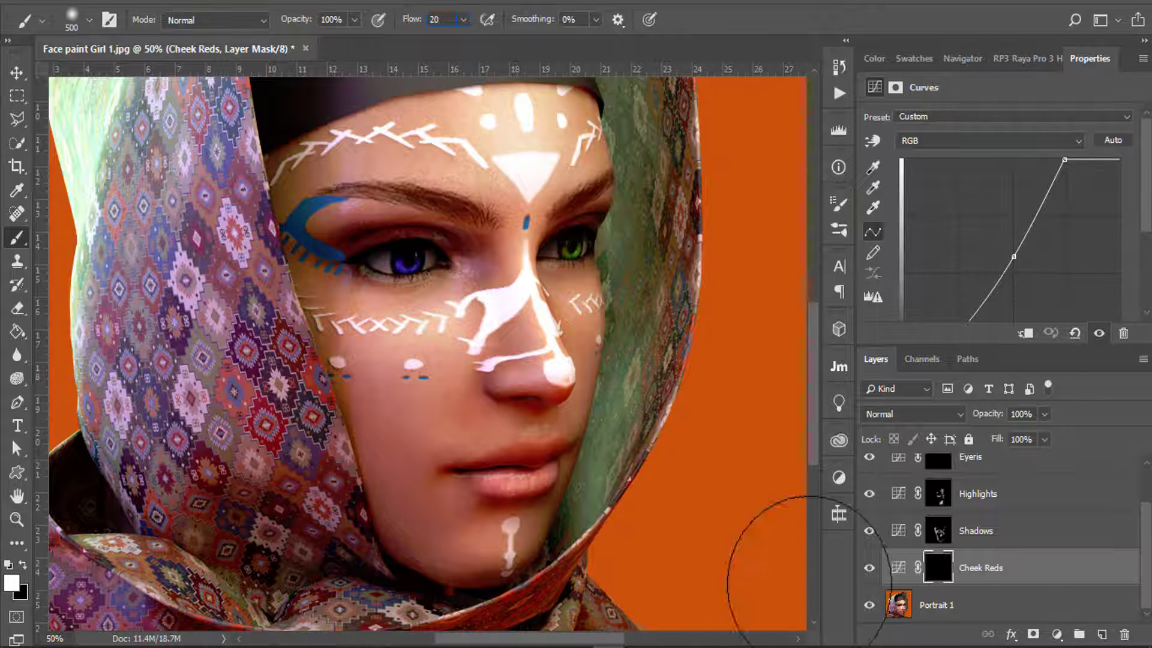
left_click(898, 567)
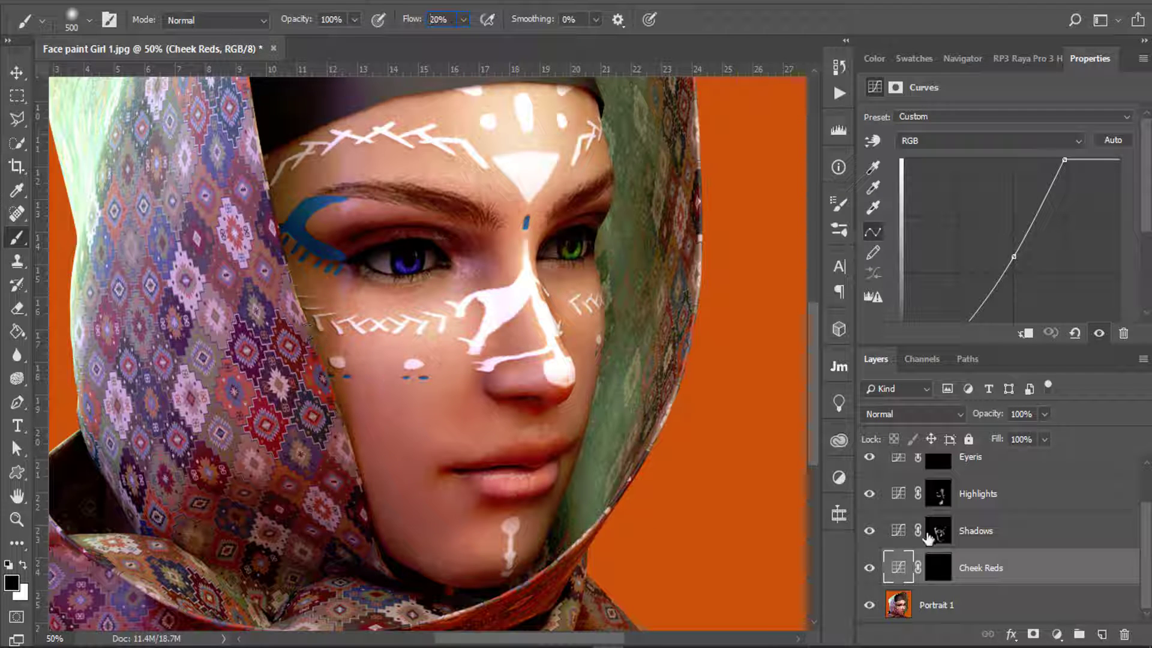
left_click(937, 568)
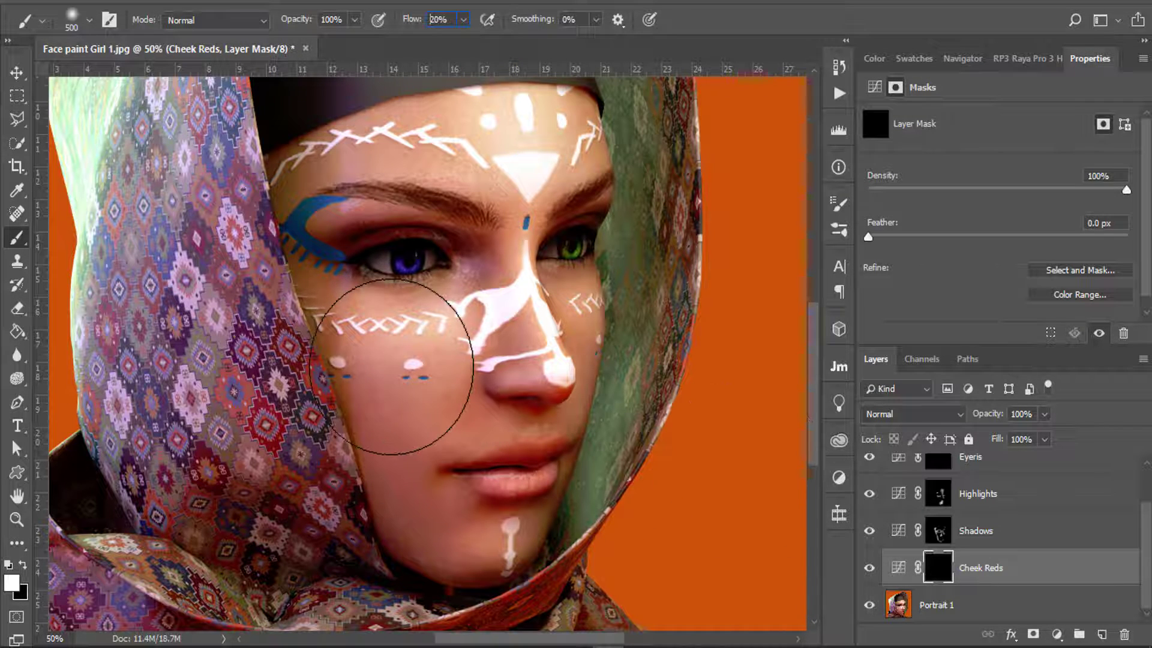
left_click(393, 367)
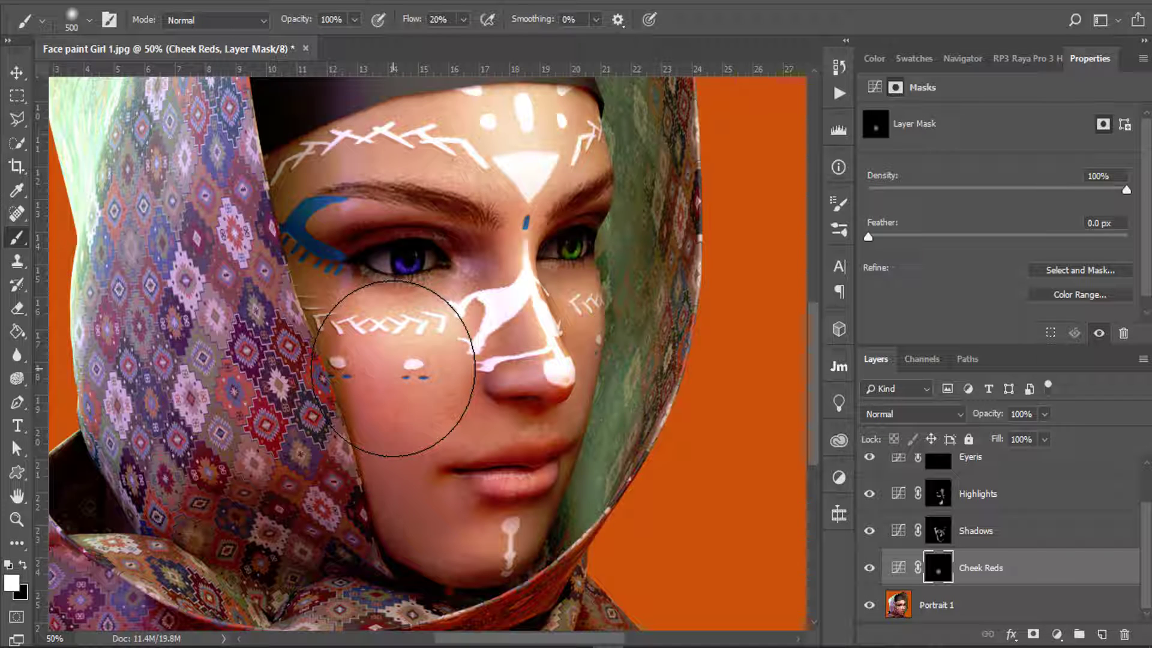
left_click_drag(393, 368, 386, 360)
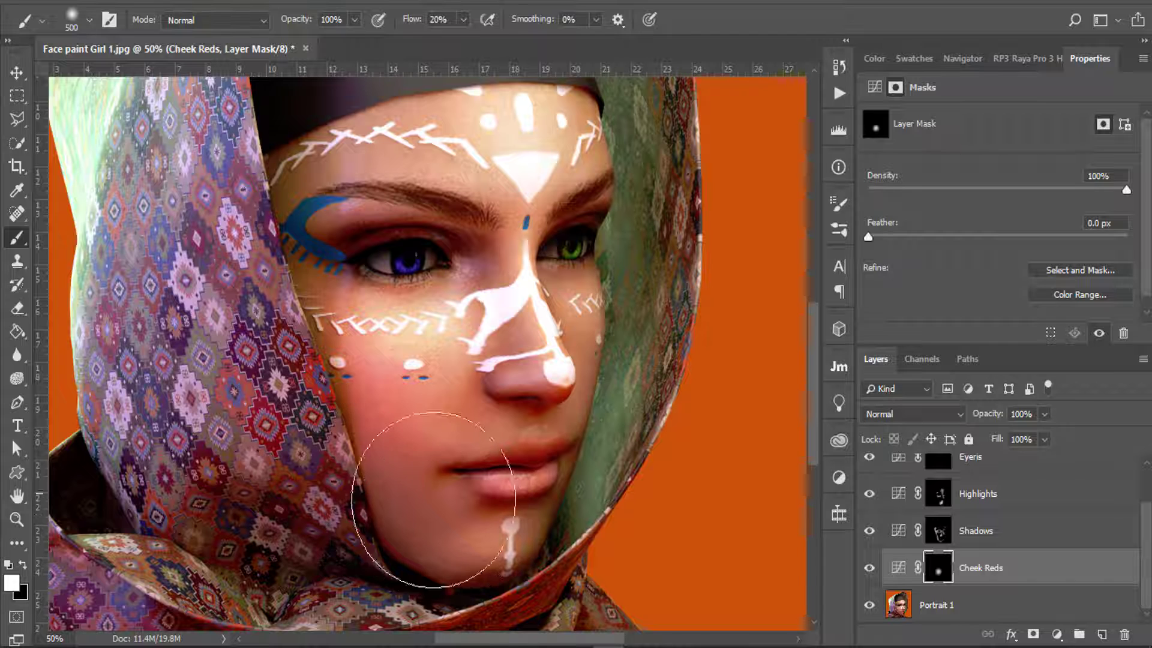
Redden the far cheek with the brush at size 300, and return the brush to size 500 over the near cheek.
key("bracketleft")
key("bracketleft")
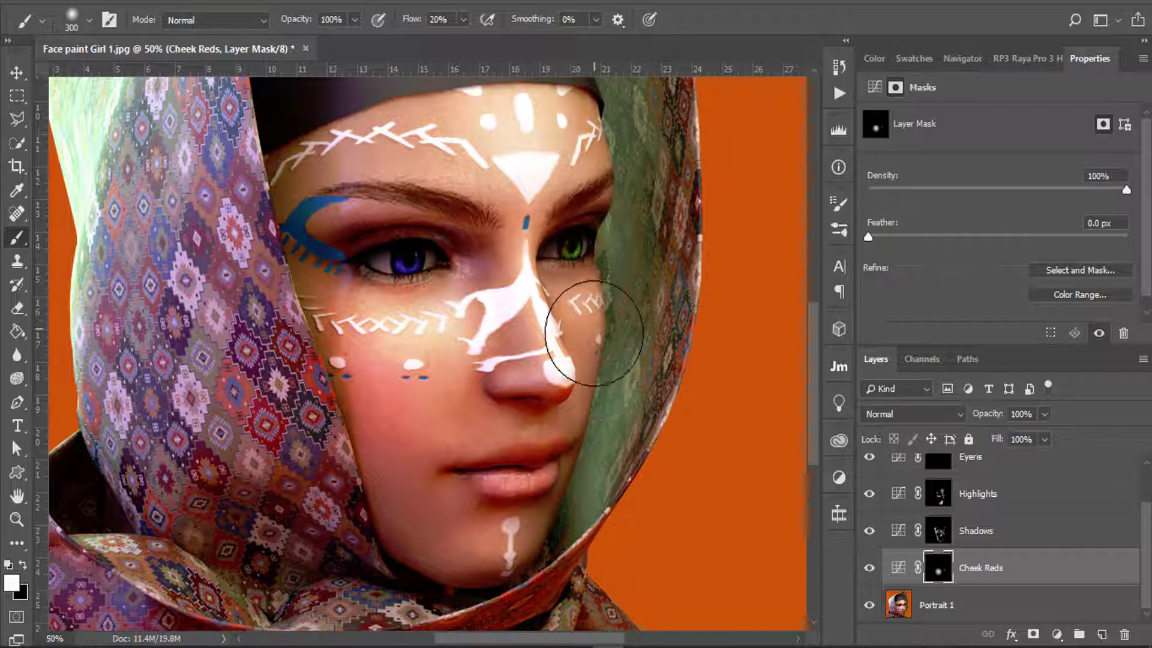
mouse_move(594, 333)
left_mouse_down()
mouse_move(586, 360)
mouse_move(588, 324)
mouse_move(586, 399)
left_mouse_up()
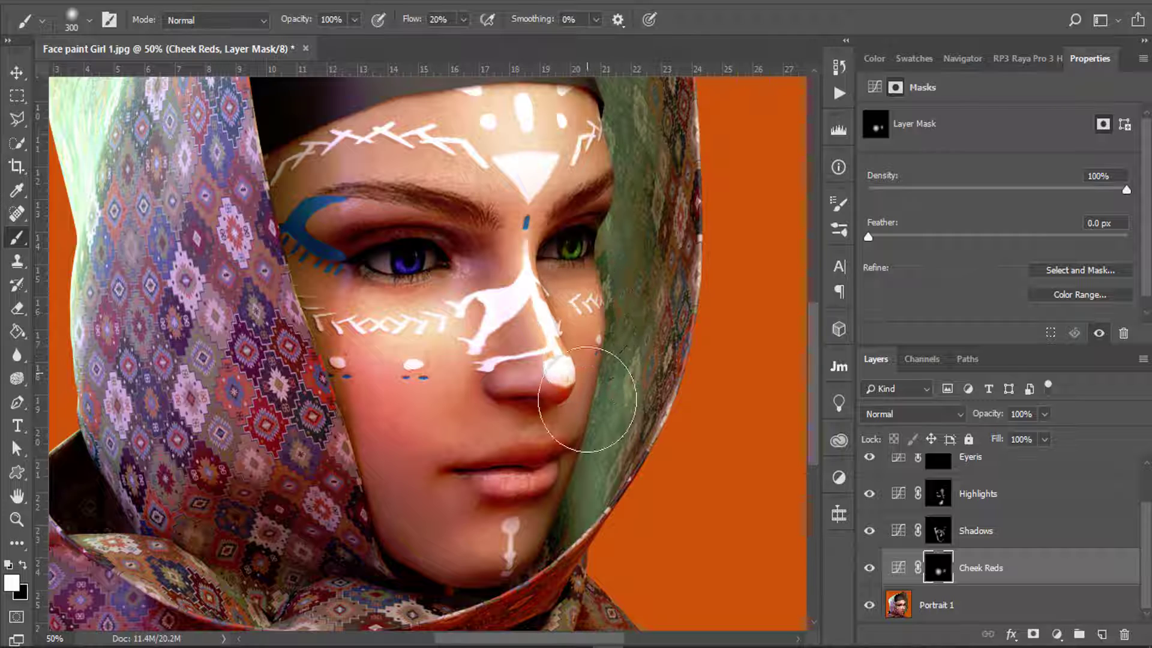
key("bracketright")
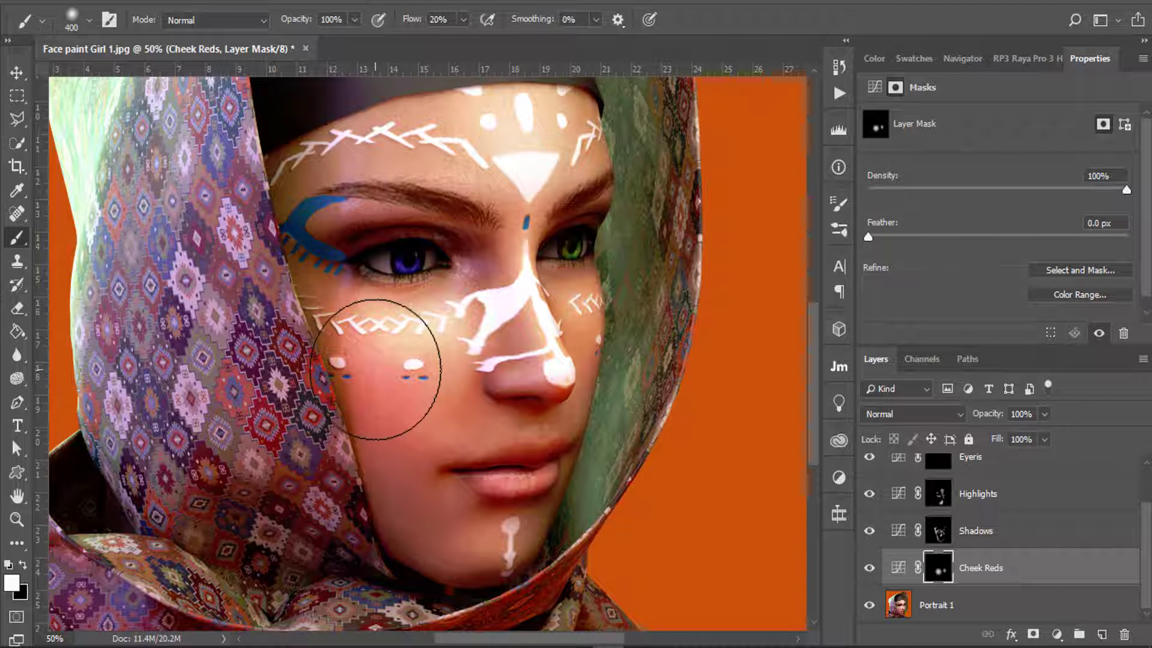
key("bracketright")
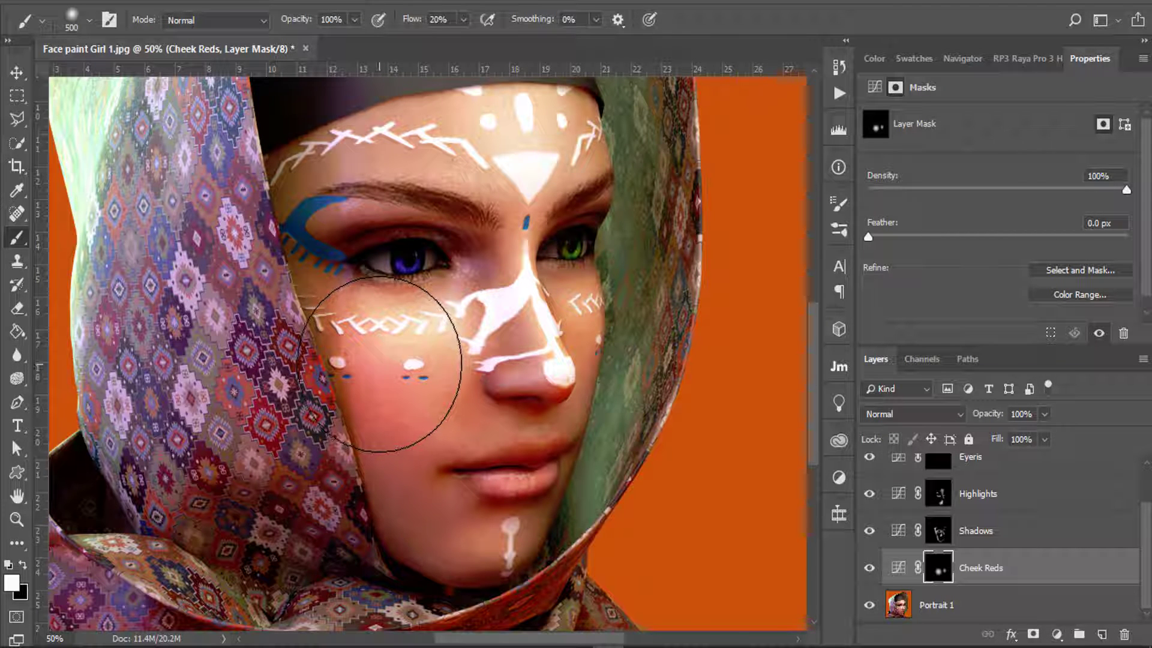
Reduce the brush to size 150 and paint redness onto the tip of the nose on the Cheek Reds mask.
left_click(963, 59)
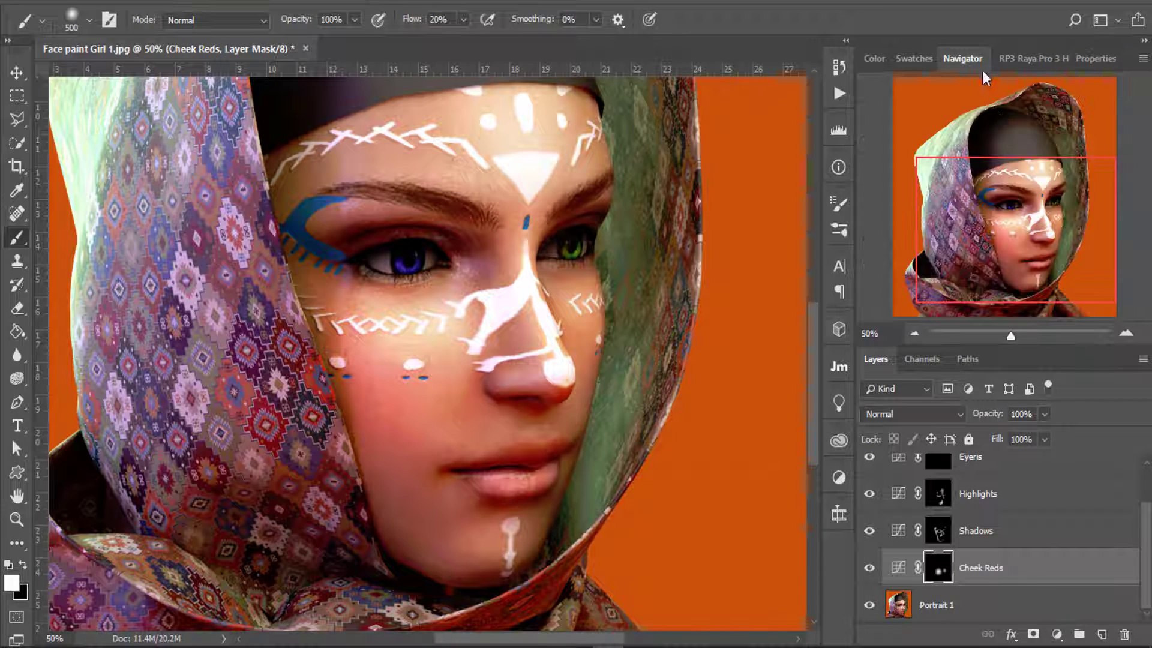
left_click(1127, 334)
left_click(1123, 335)
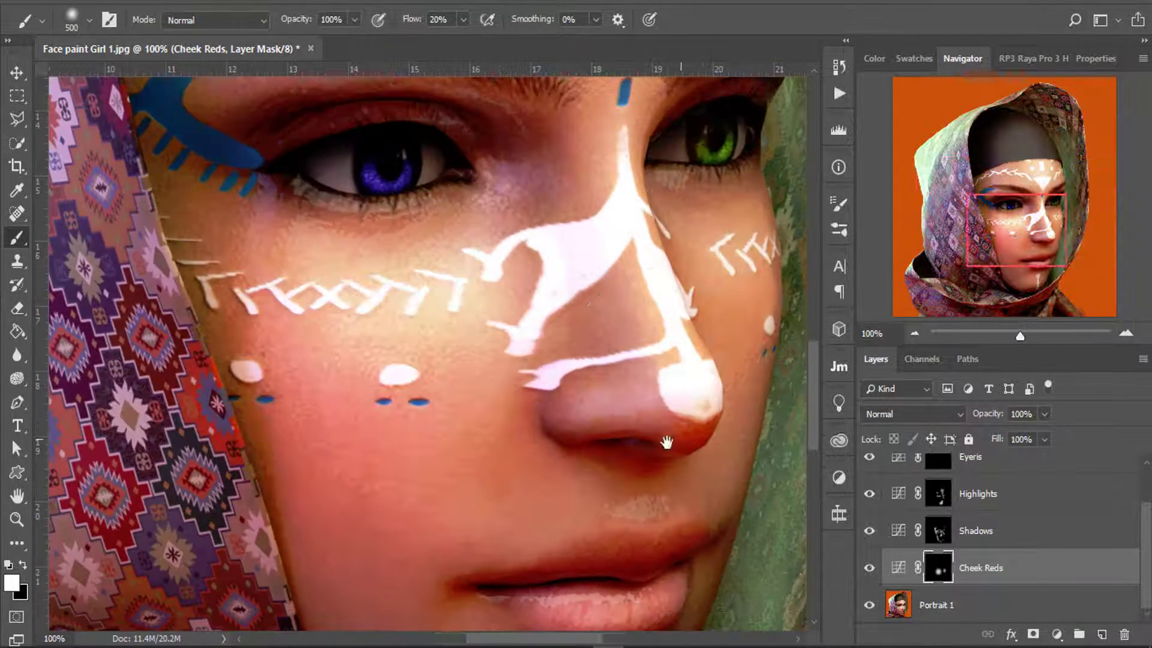
left_click_drag(663, 443, 544, 442)
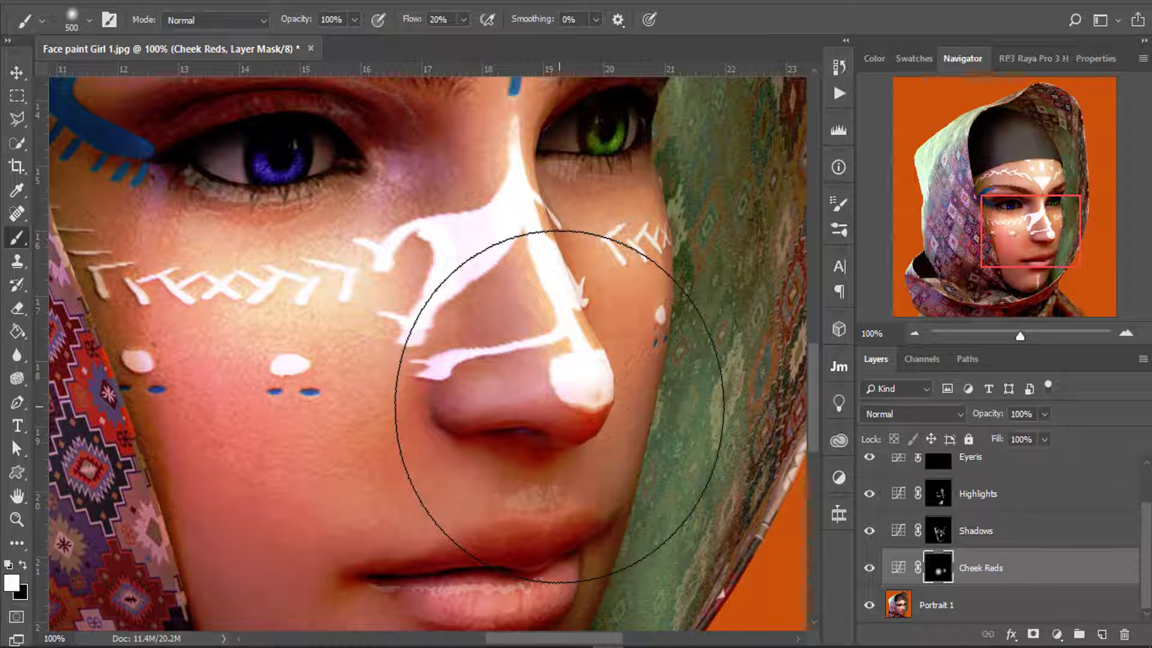
key("bracketleft")
key("bracketleft")
key("bracketleft")
key("bracketleft")
key("bracketleft")
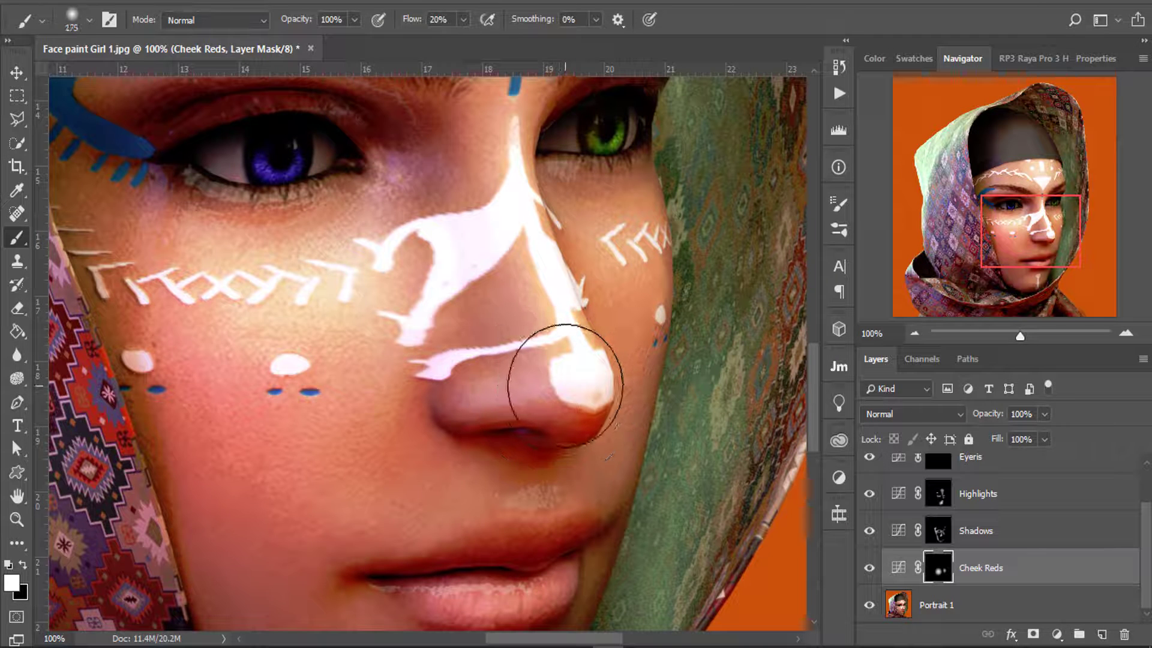
key("bracketleft")
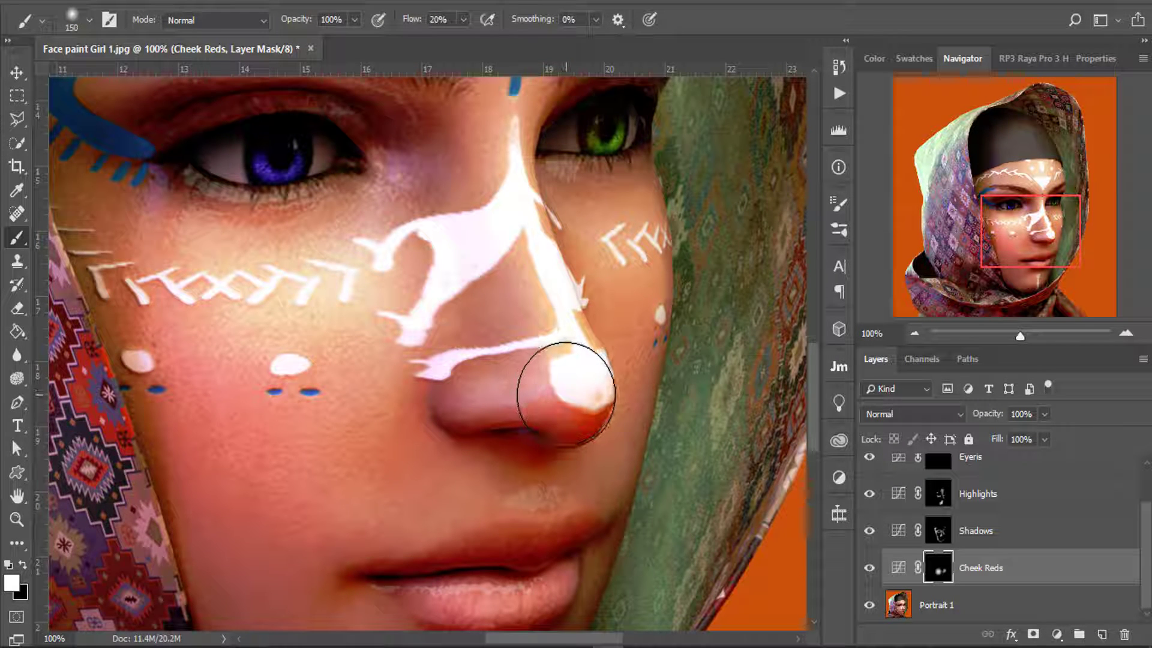
Paint over the lips on the Cheek Reds mask with the brush at size 150 to redden them.
scroll(564, 408, "down", 3)
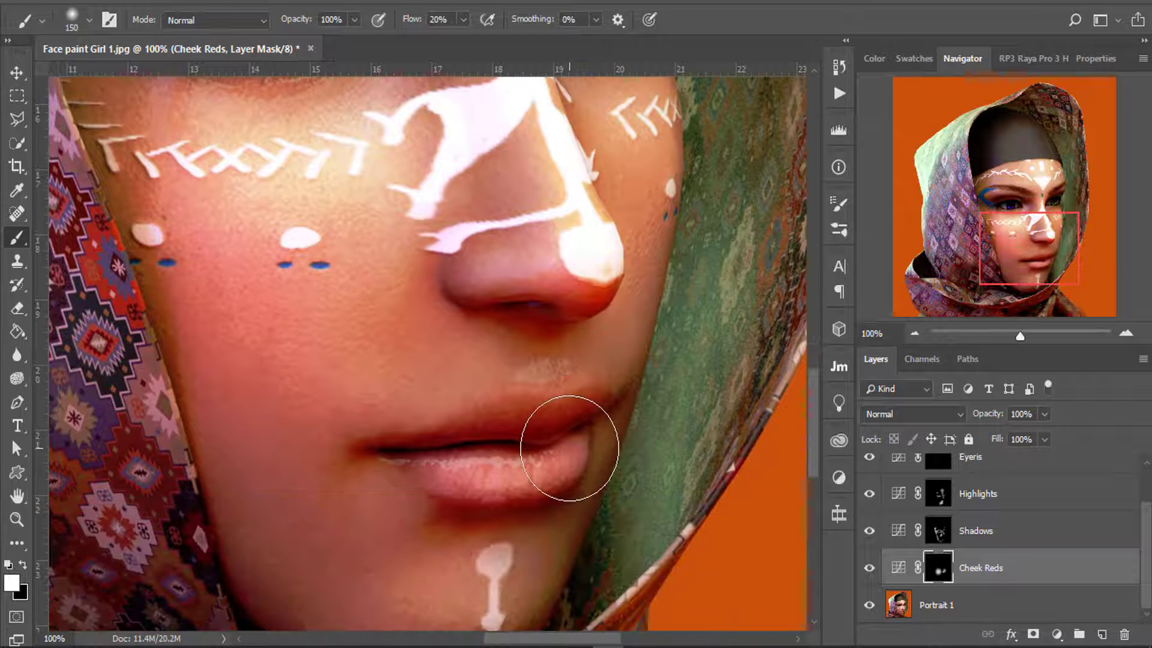
key("bracketleft")
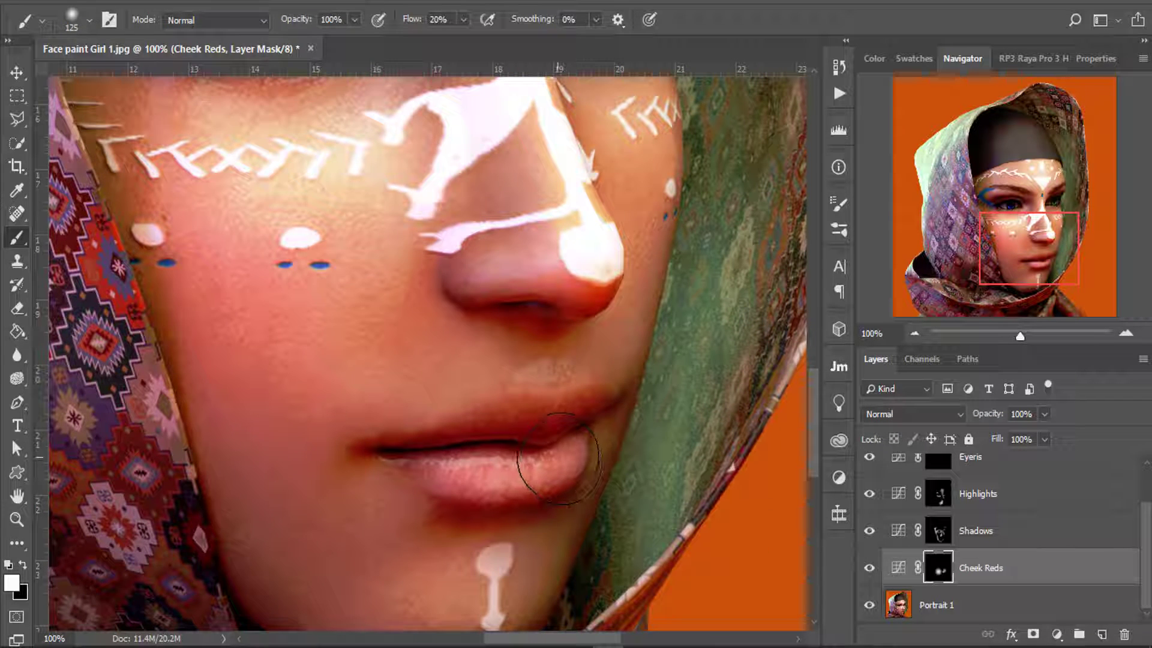
key("bracketright")
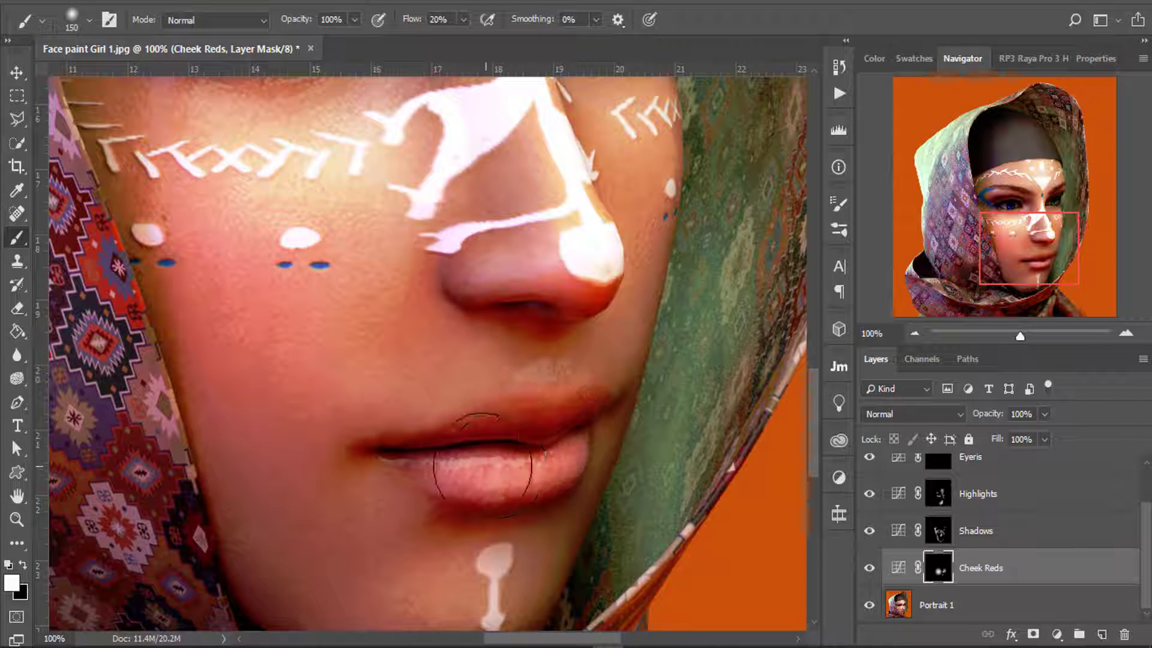
mouse_move(483, 464)
left_mouse_down()
mouse_move(433, 463)
mouse_move(535, 475)
mouse_move(559, 432)
mouse_move(438, 455)
left_mouse_up()
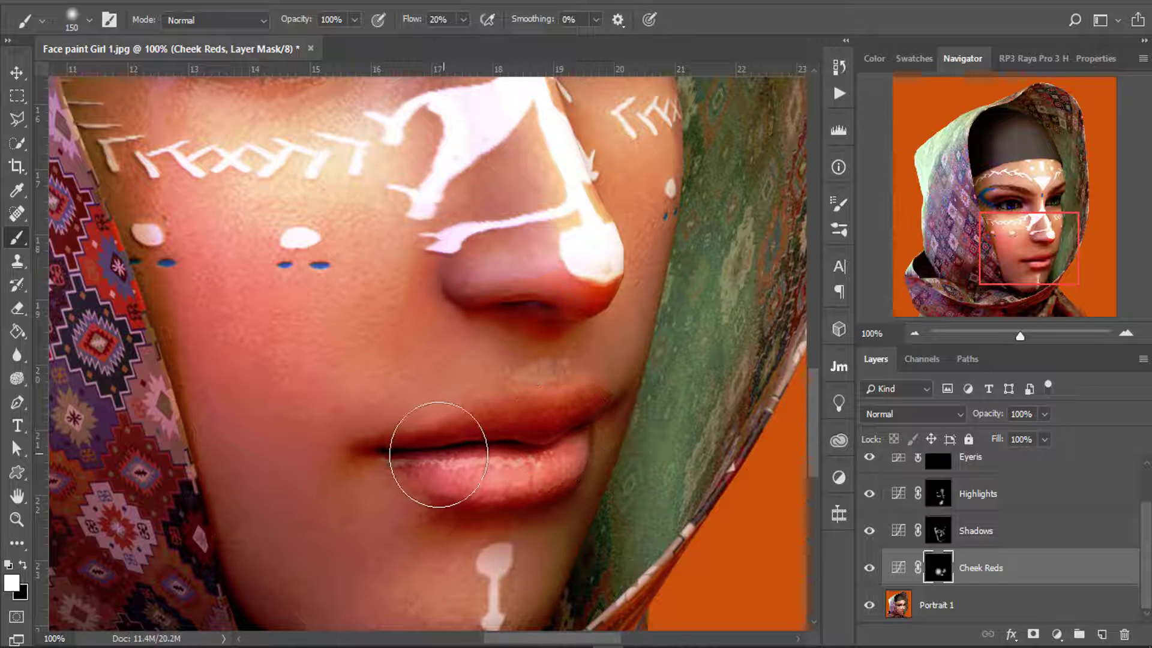
left_click_drag(506, 494, 521, 412)
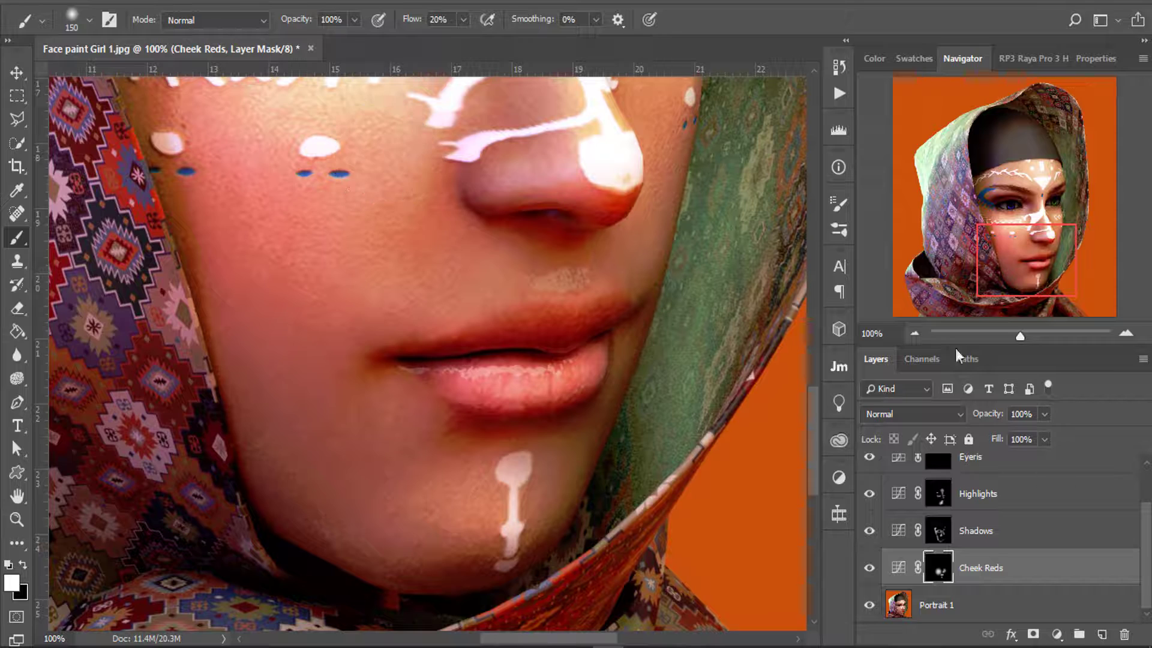
Compare the whole portrait with the Cheek Reds layer hidden and shown.
left_click(916, 333)
left_click(916, 333)
left_click(915, 333)
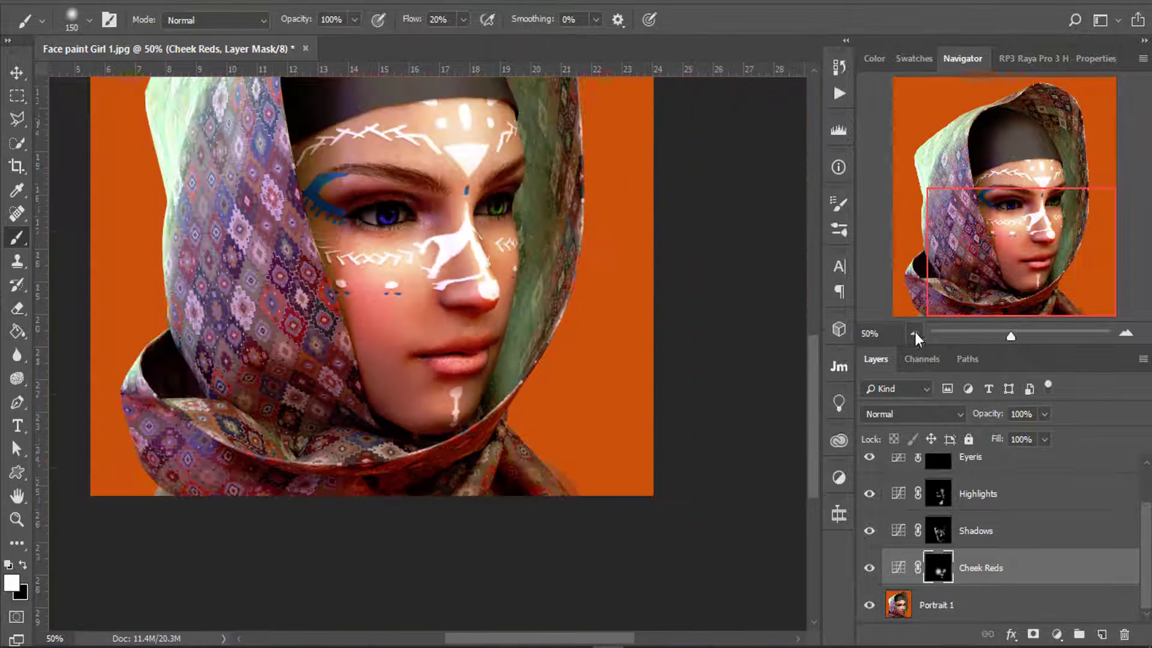
left_click_drag(1062, 226, 1060, 172)
left_click(898, 567)
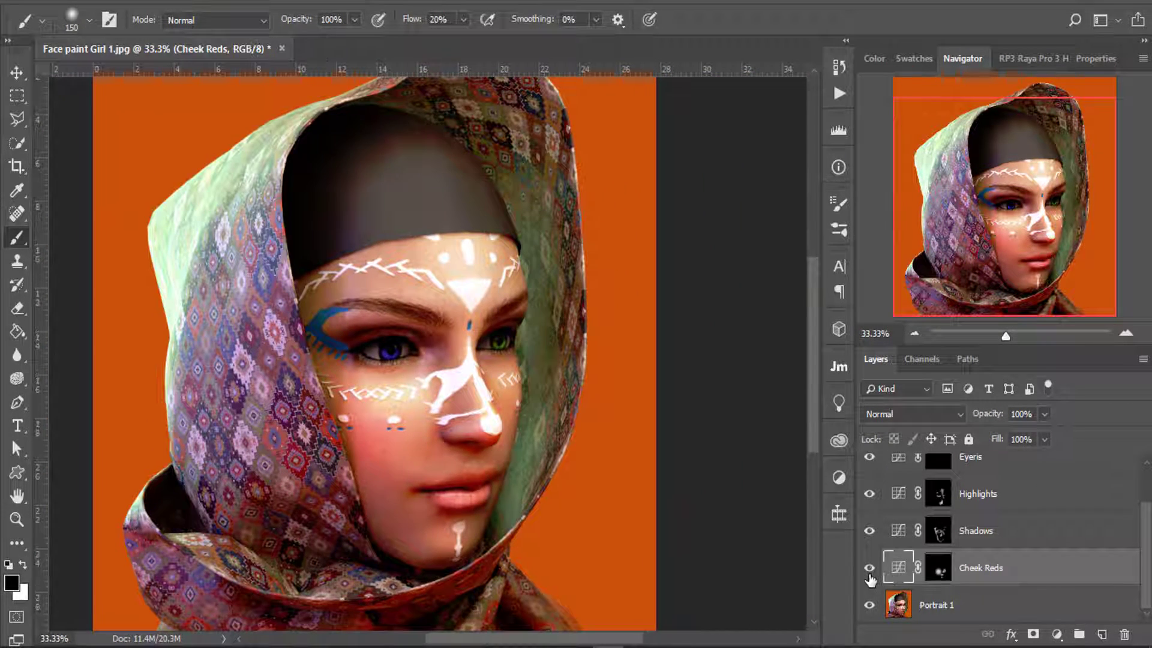
left_click(869, 571)
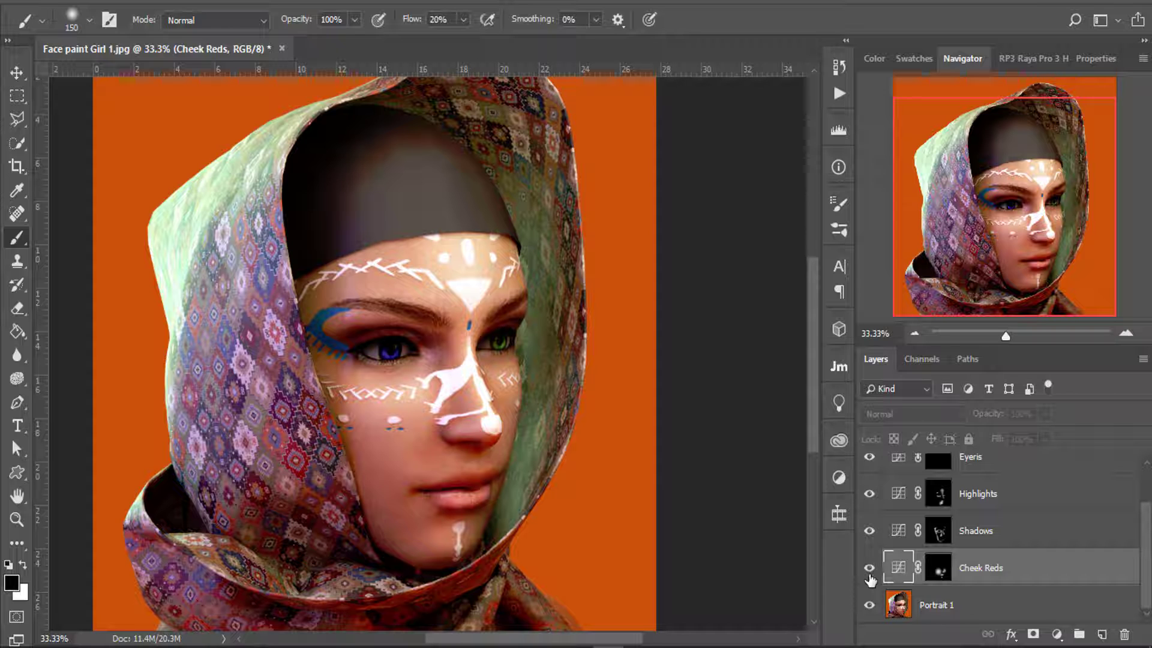
left_click(870, 571)
left_click(869, 571)
left_click(869, 572)
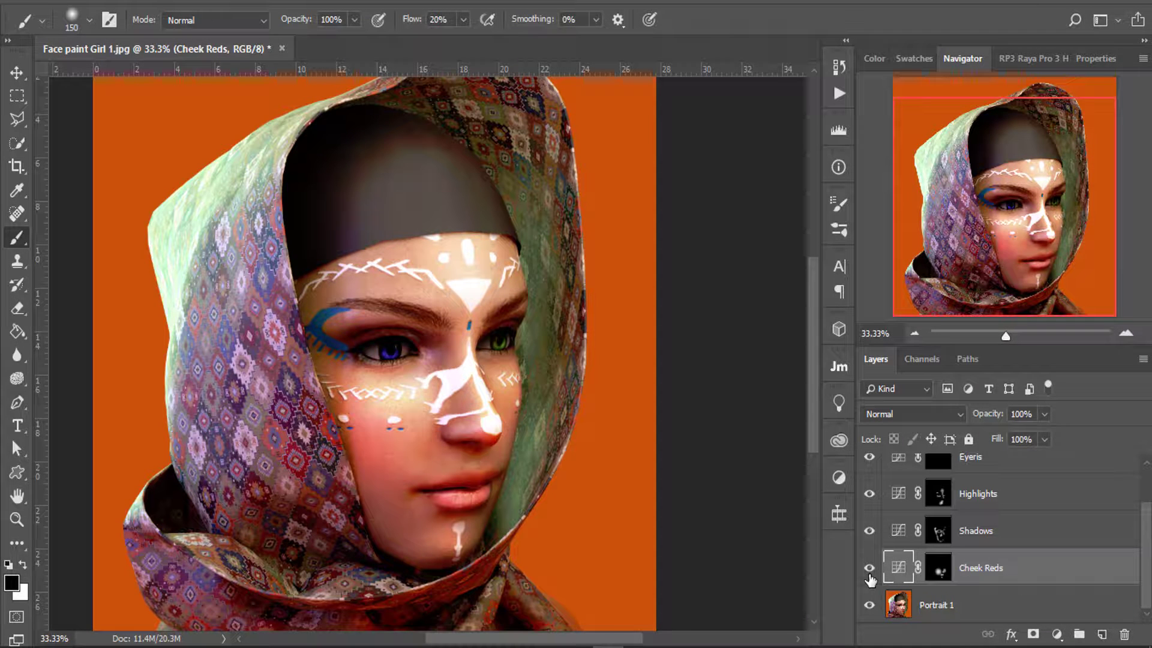
left_click(869, 571)
left_click(869, 571)
left_click(869, 571)
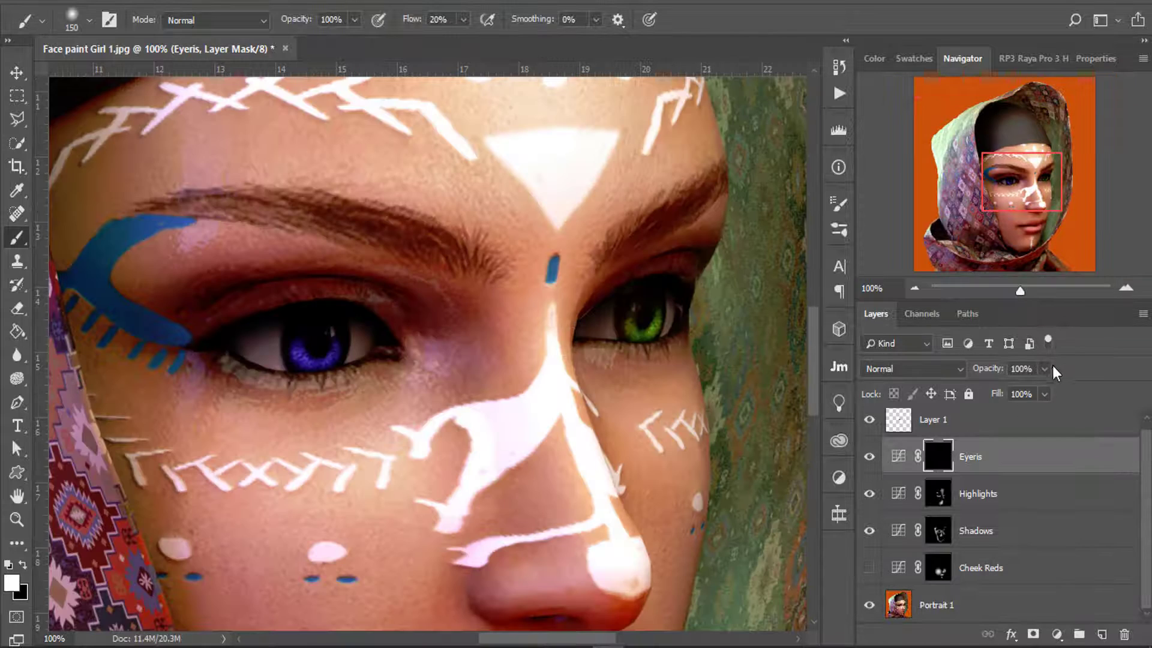
Check the opacity settings of the Highlights and Shadows layers, and make the Cheek Reds layer visible.
left_click(1044, 369)
mouse_move(1042, 387)
left_mouse_down()
mouse_move(996, 406)
mouse_move(1020, 396)
mouse_move(1003, 391)
mouse_move(1045, 390)
left_mouse_up()
left_click(978, 493)
left_click(1045, 368)
key("ctrl+minus")
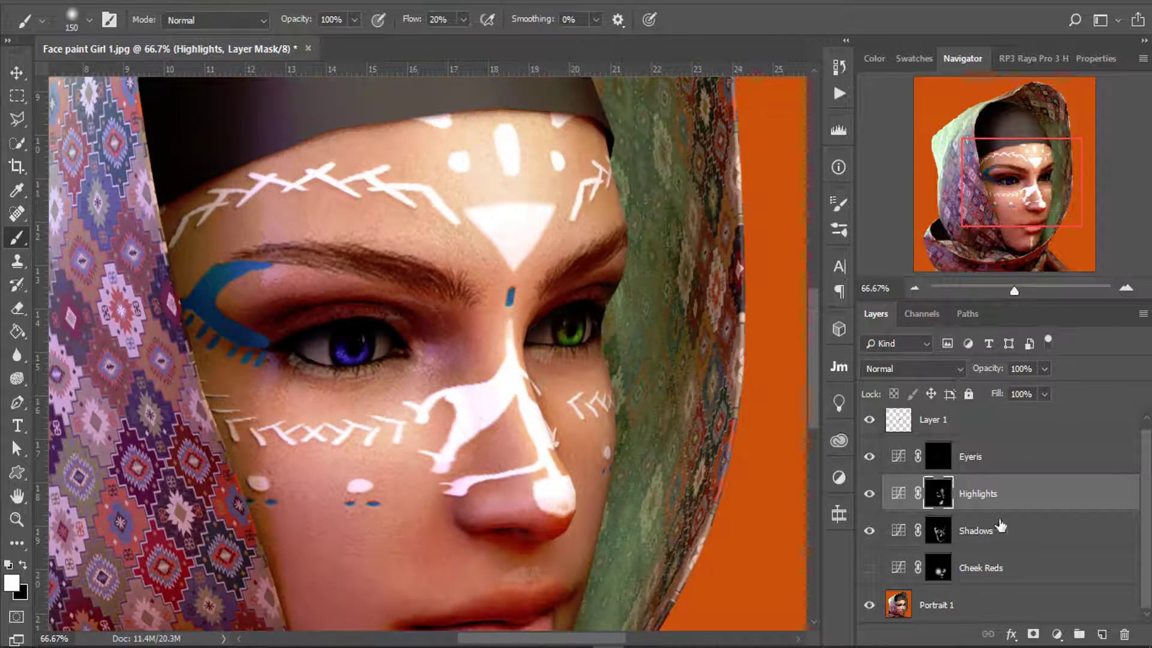
left_click(1000, 527)
left_click(1045, 369)
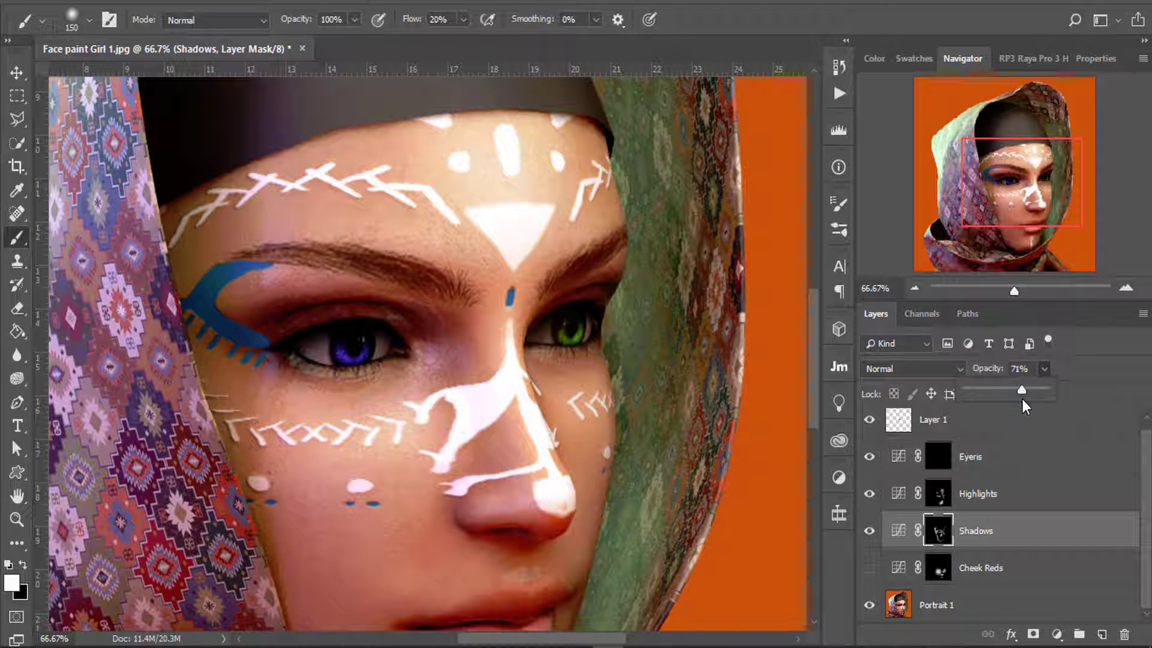
left_click(1149, 474)
left_click(869, 571)
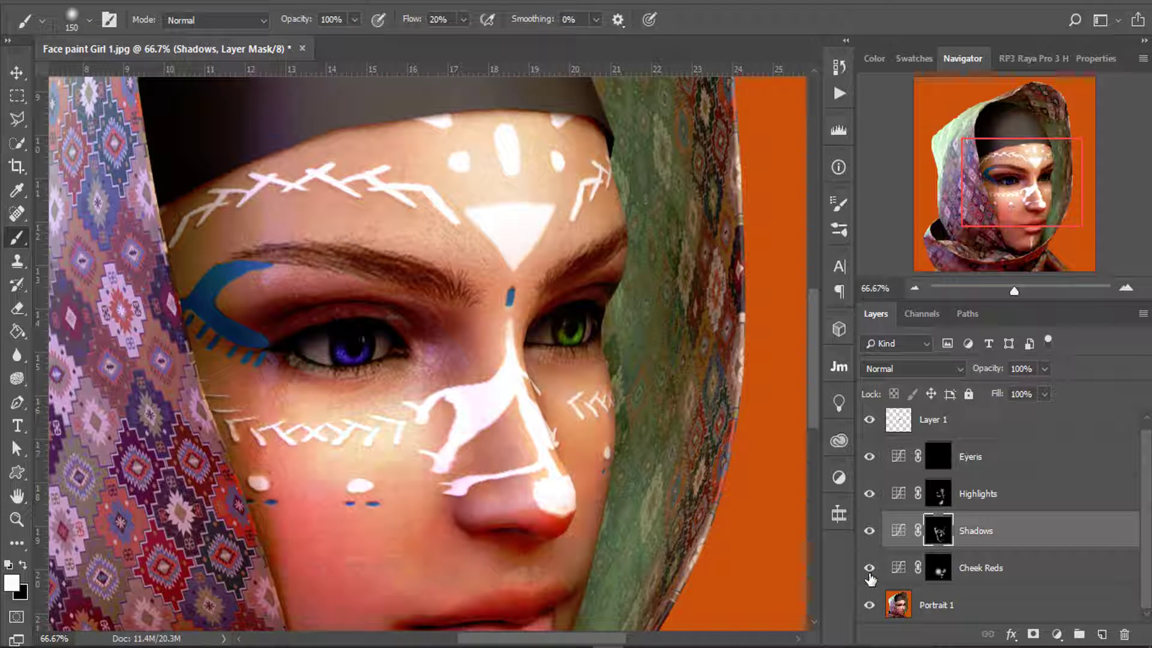
Compare the original Portrait 1 layer on its own with the full retouched portrait.
left_click(915, 287)
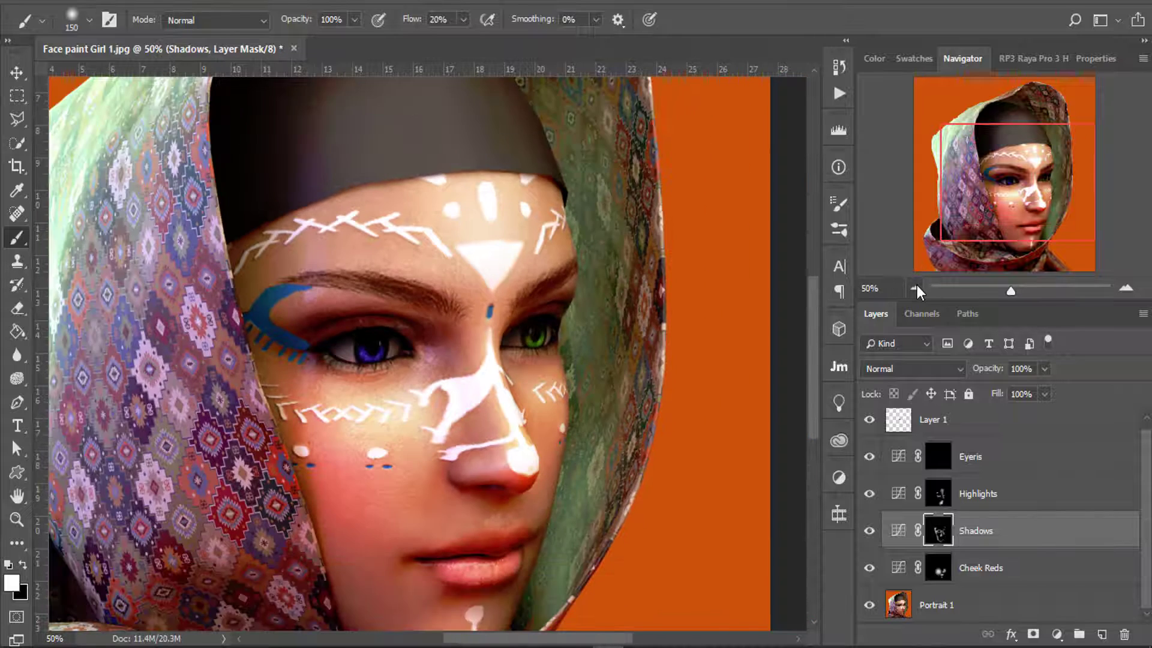
left_click(916, 288)
left_click_drag(1030, 203, 1020, 203)
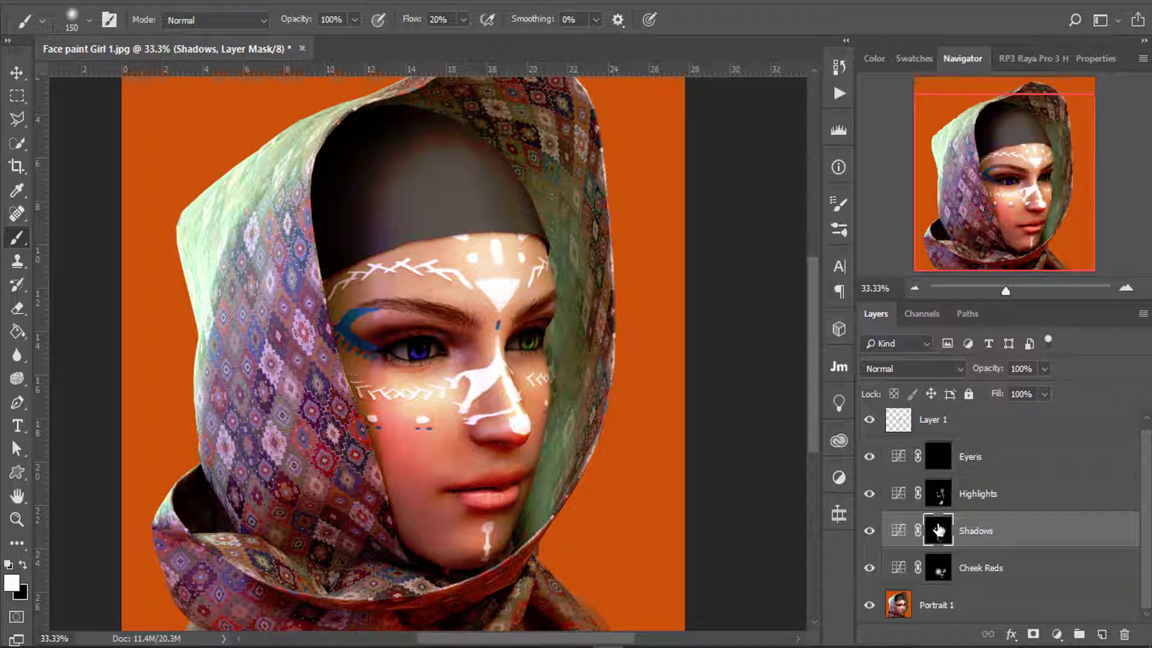
left_click(871, 606, "alt")
left_click(870, 606, "alt")
left_click(871, 605, "alt")
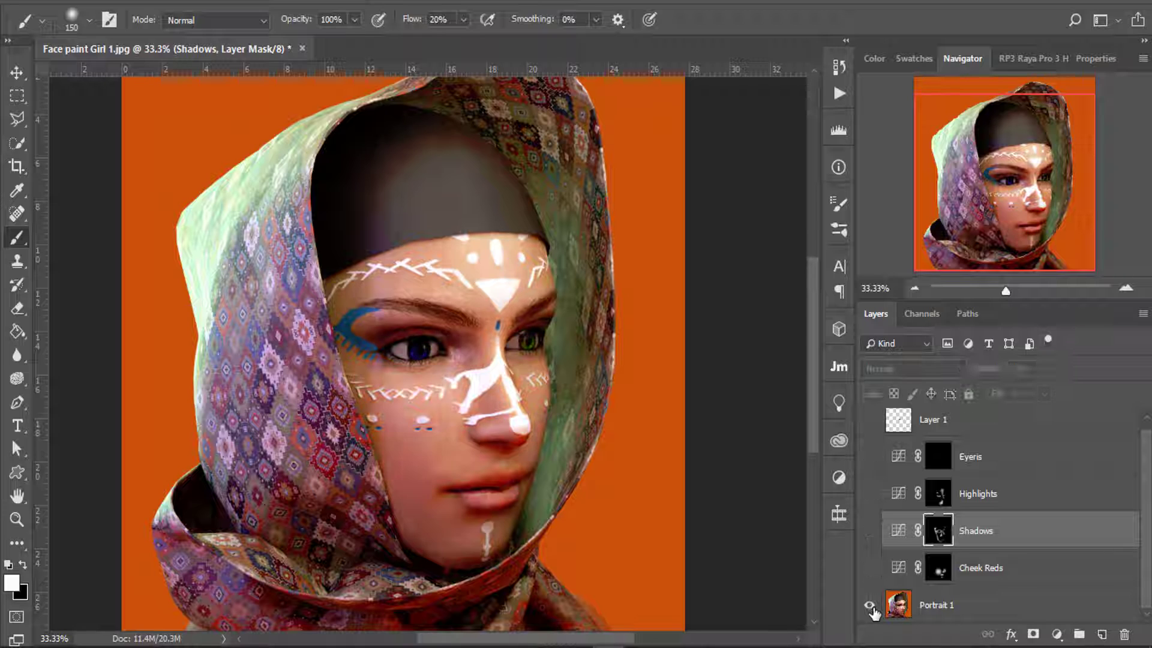
left_click(871, 606, "alt")
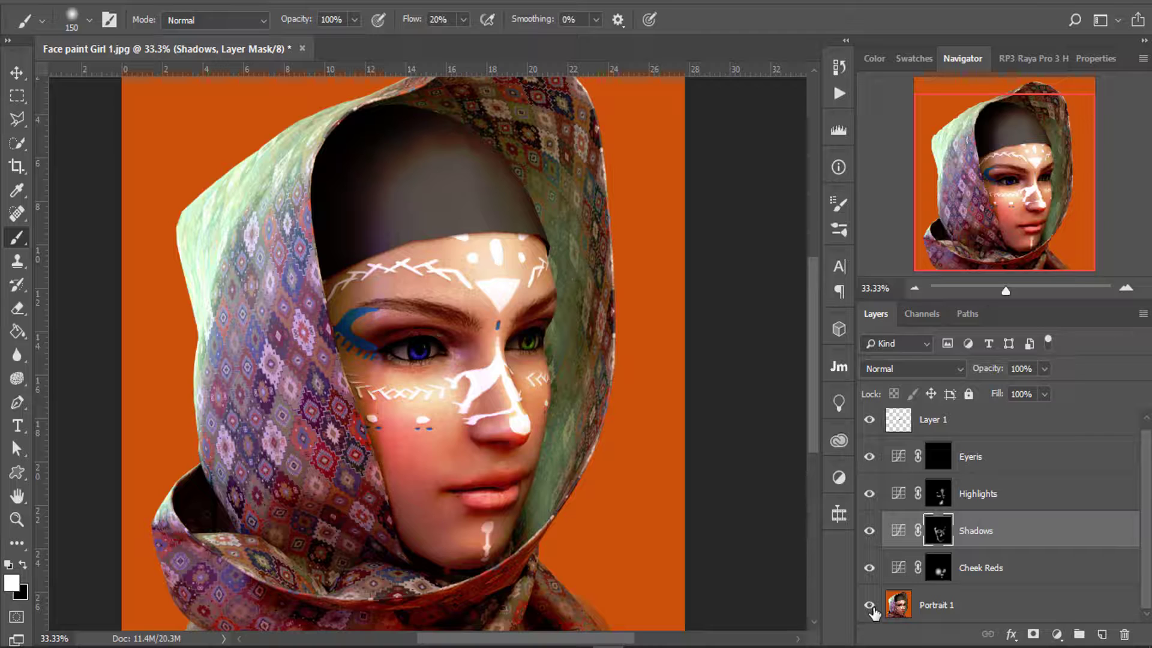
left_click(870, 606, "alt")
left_click(870, 606, "alt")
left_click(870, 606, "alt")
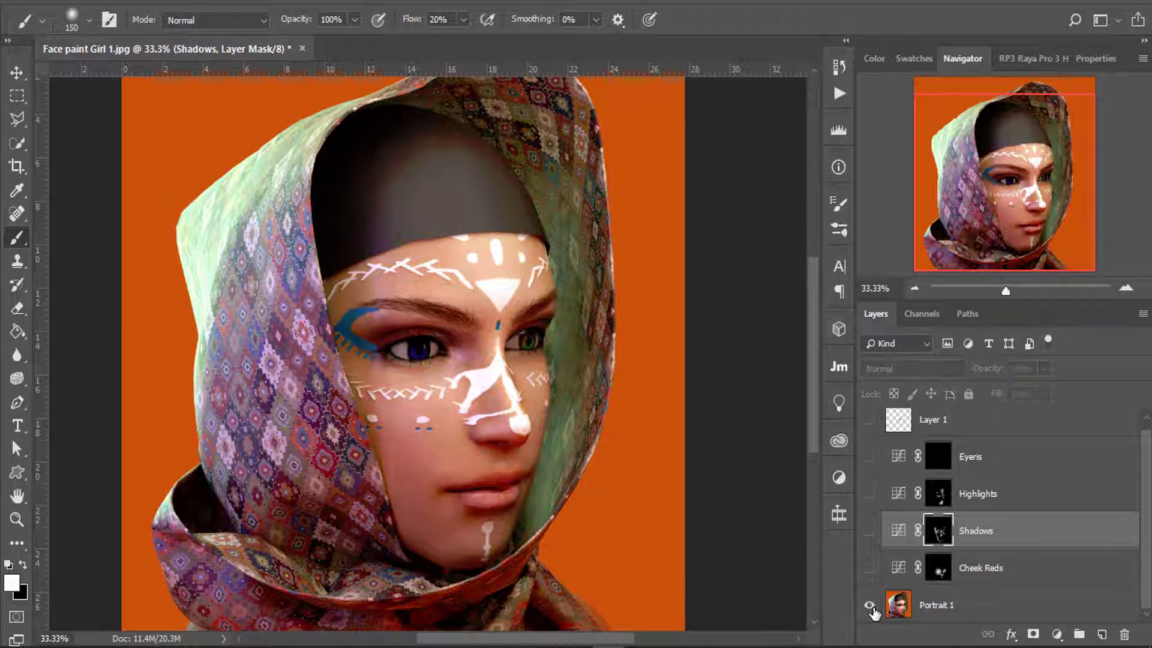
left_click(870, 606, "alt")
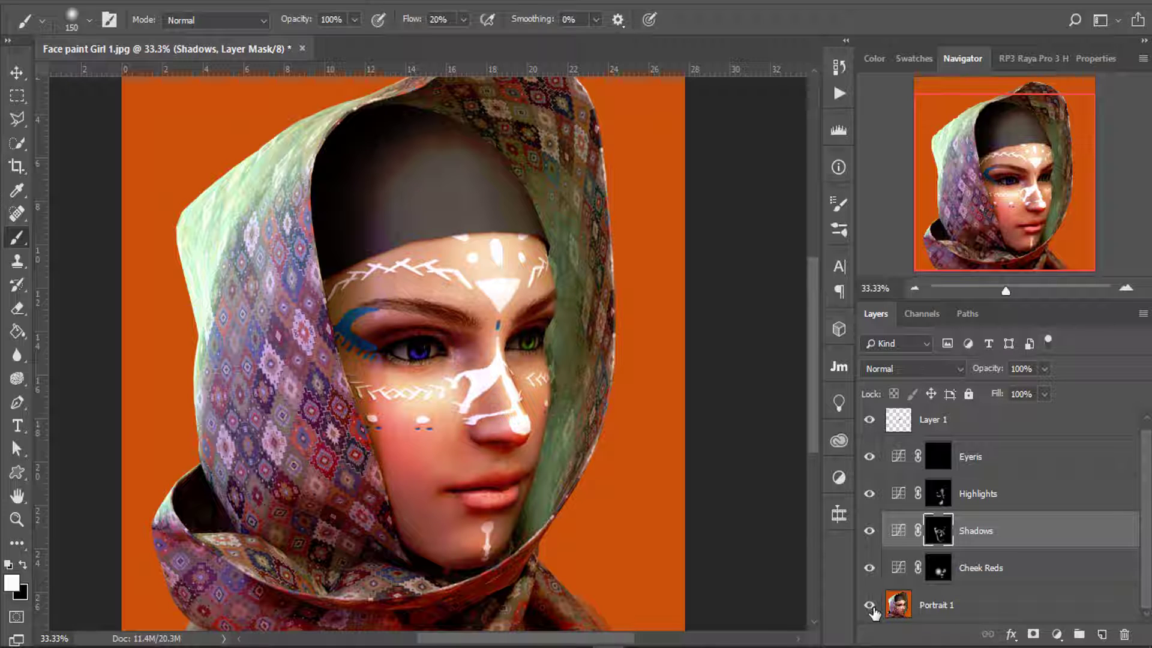
left_click(870, 606, "alt")
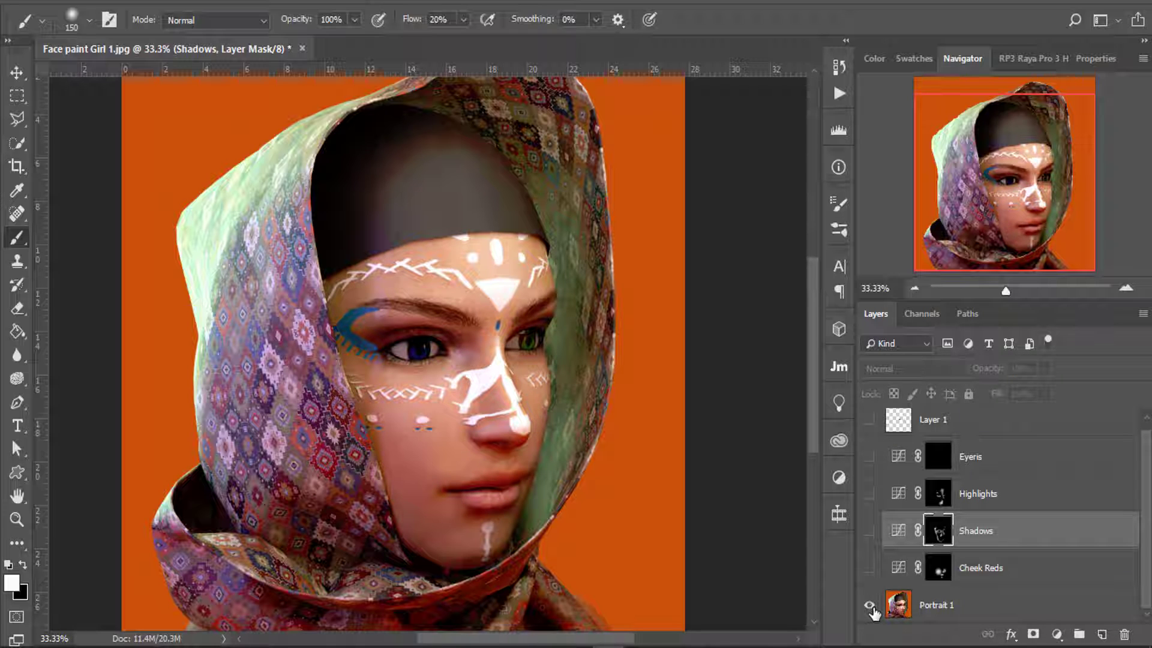
left_click(870, 606, "alt")
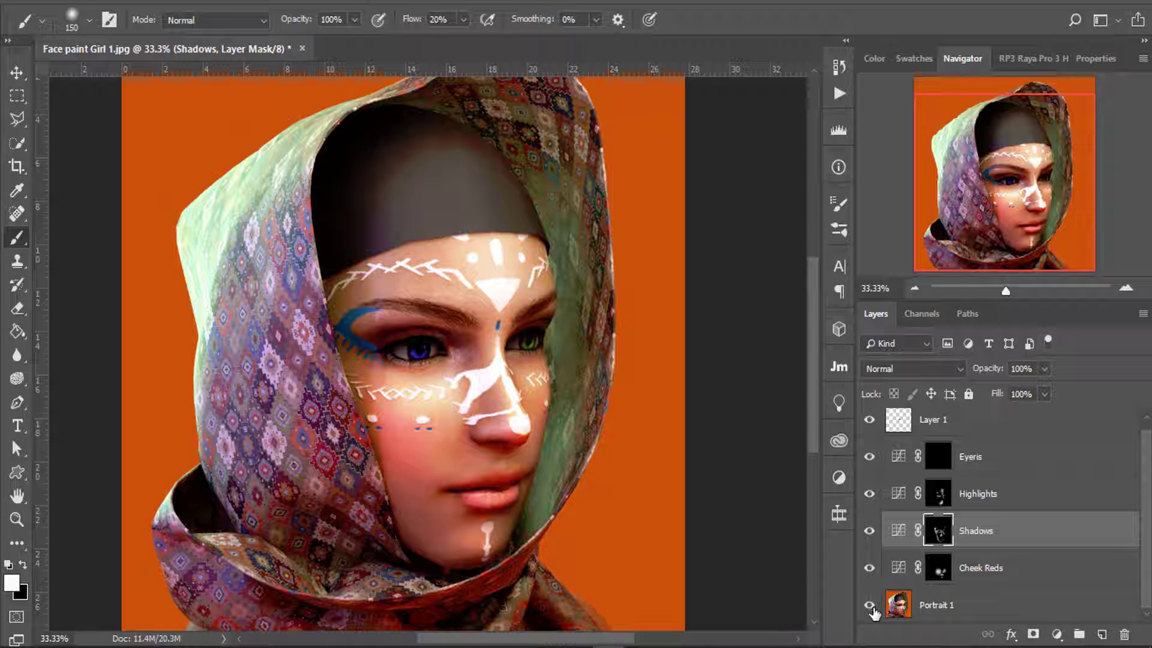
left_click(870, 606, "alt")
left_click(870, 606, "alt")
Lower the Cheek Reds layer's opacity to 75%.
left_click(991, 610)
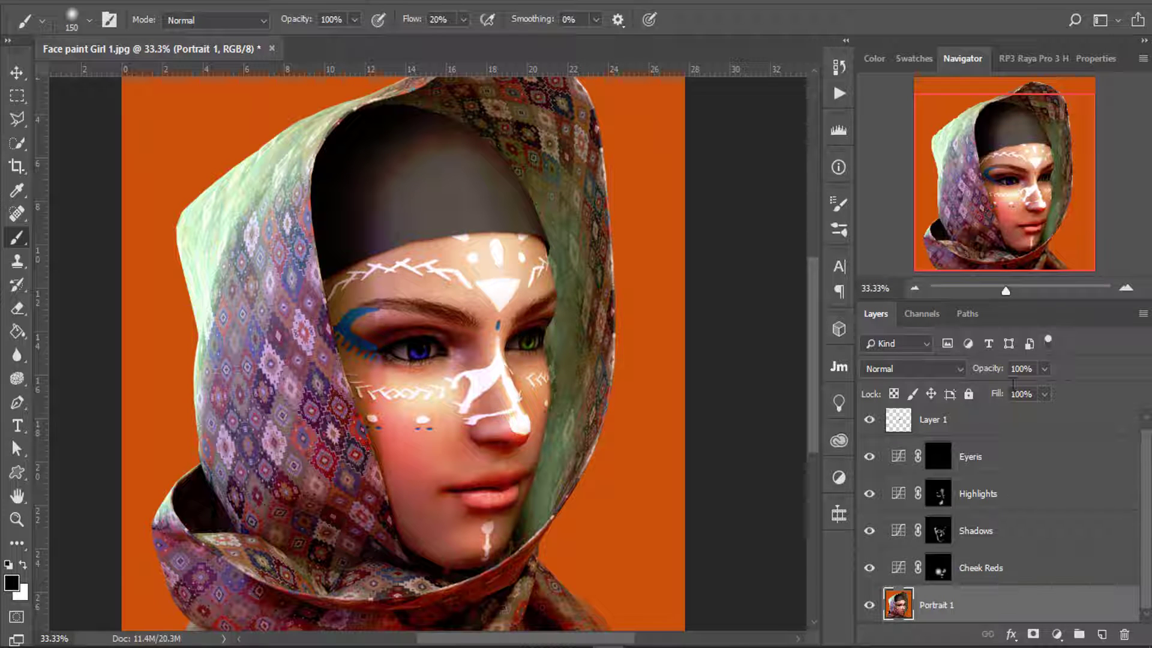
left_click(1008, 573)
left_click(1044, 370)
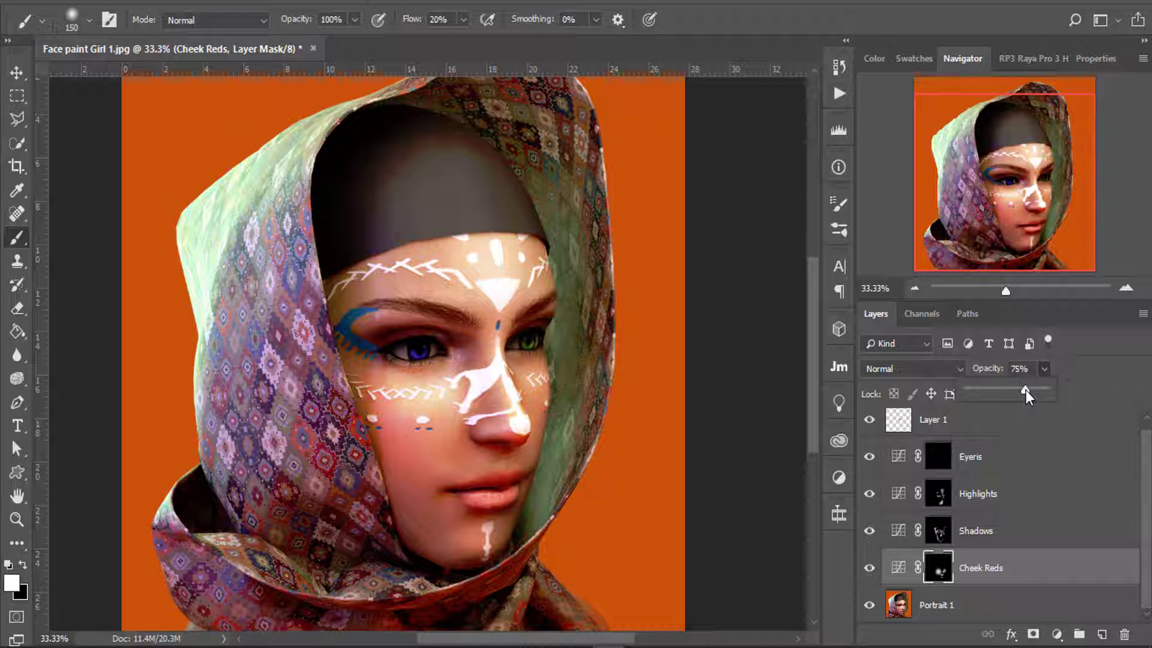
Compare the softened redness against the unretouched Portrait 1 layer, examining the face up close.
left_click(869, 605, "alt")
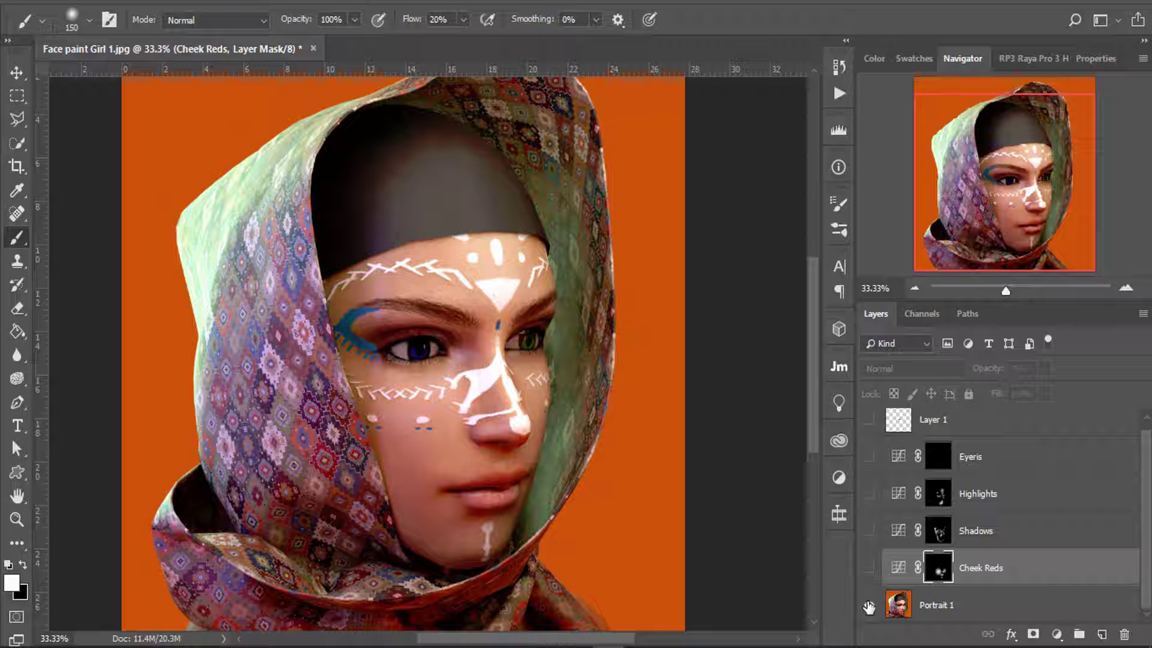
left_click(868, 604, "alt")
left_click(869, 607, "alt")
left_click(1126, 288)
left_click(1126, 288)
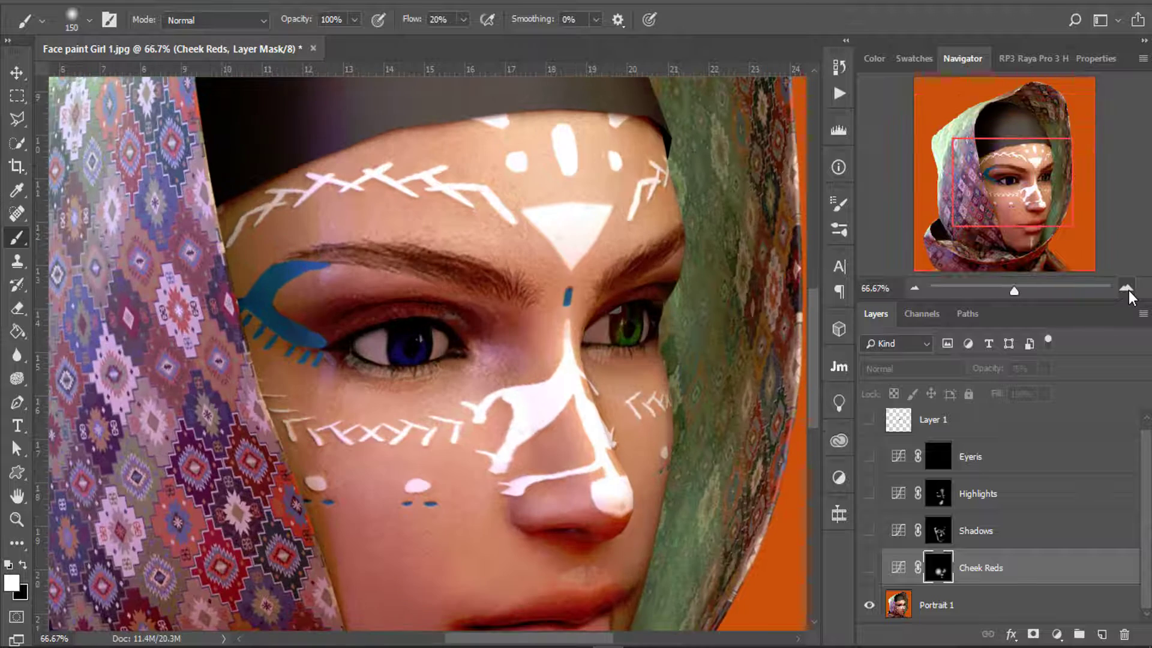
left_click(944, 262)
left_click(914, 288)
left_click_drag(1036, 189, 1037, 196)
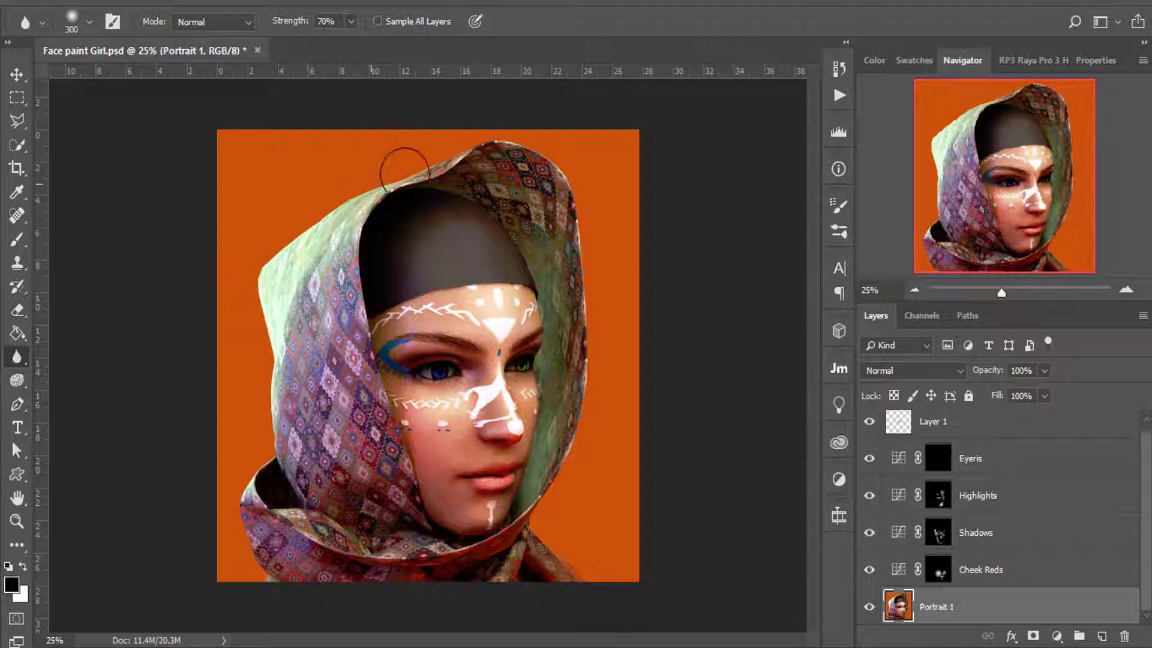
Soften the headscarf's outer left edge on Portrait 1 with the Blur tool at 70% strength, working from the crown down to the shoulder folds.
left_click(1132, 292)
left_click(1132, 292)
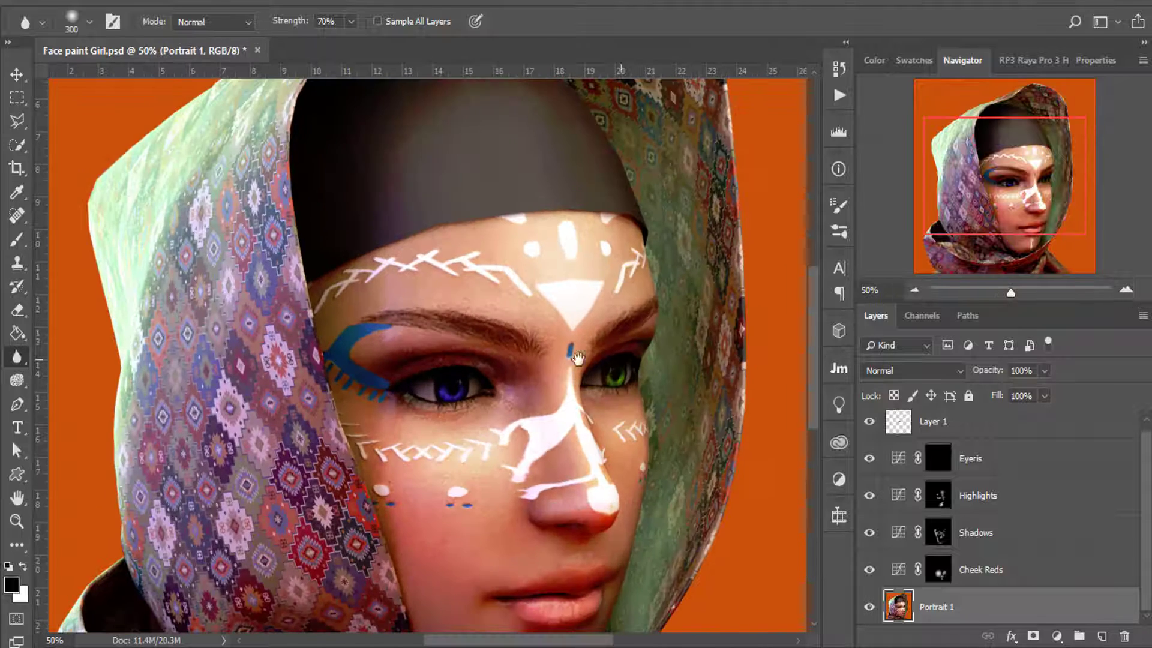
left_click_drag(425, 294, 484, 402)
left_click_drag(475, 351, 464, 337)
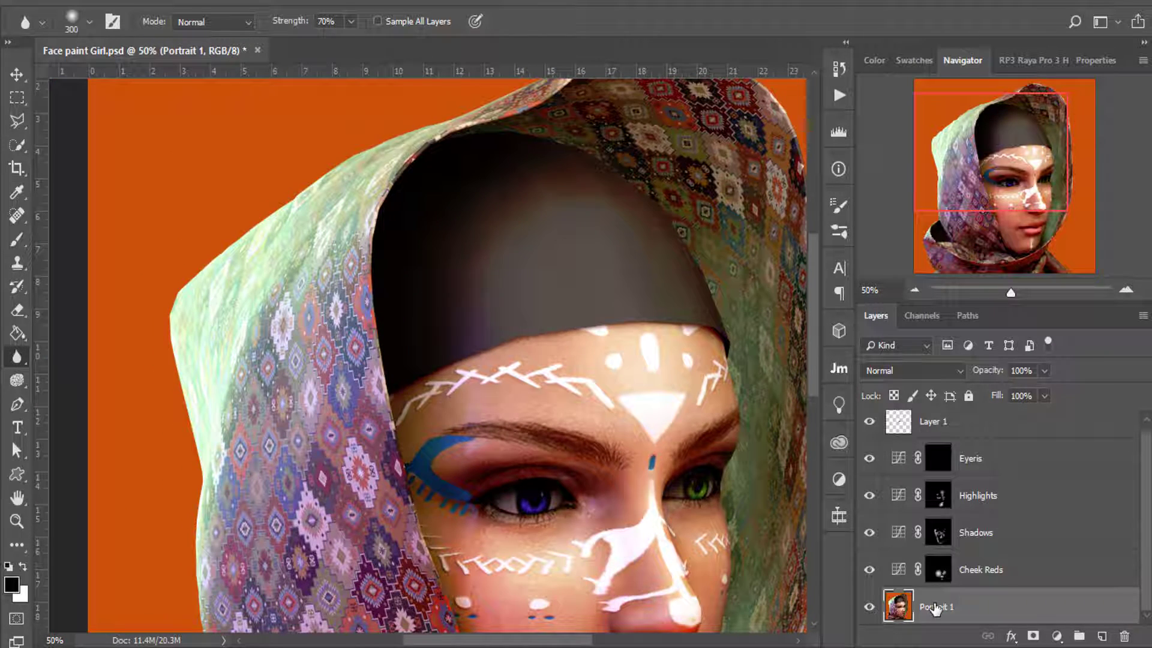
left_click_drag(219, 356, 224, 331)
right_click(26, 351)
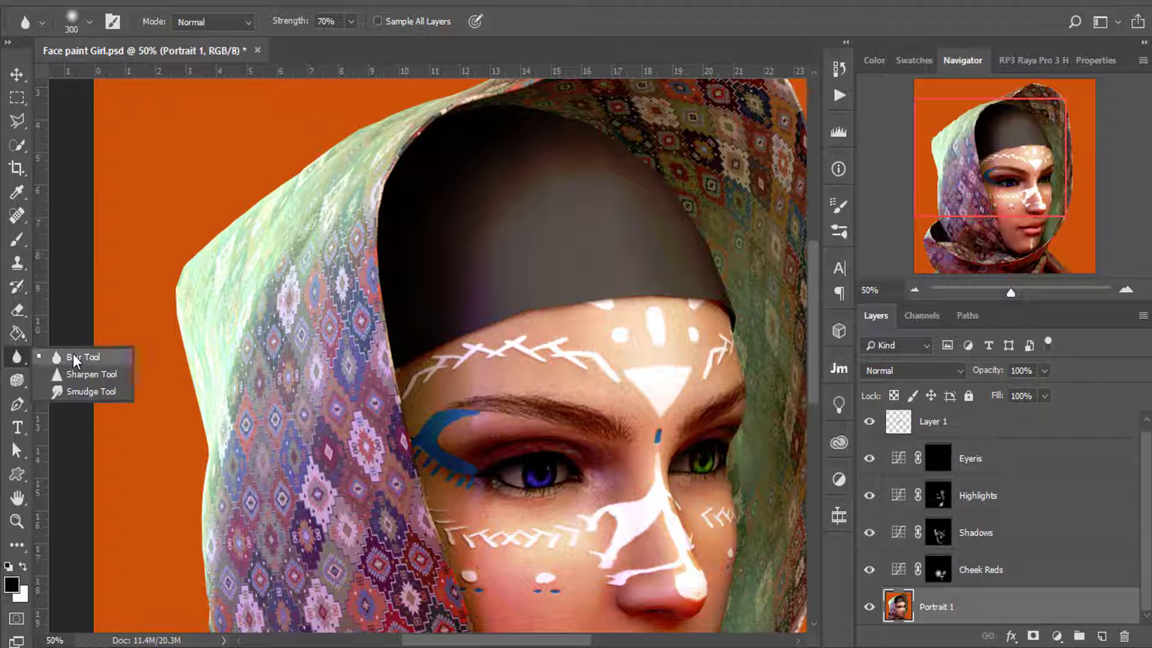
left_click(75, 359)
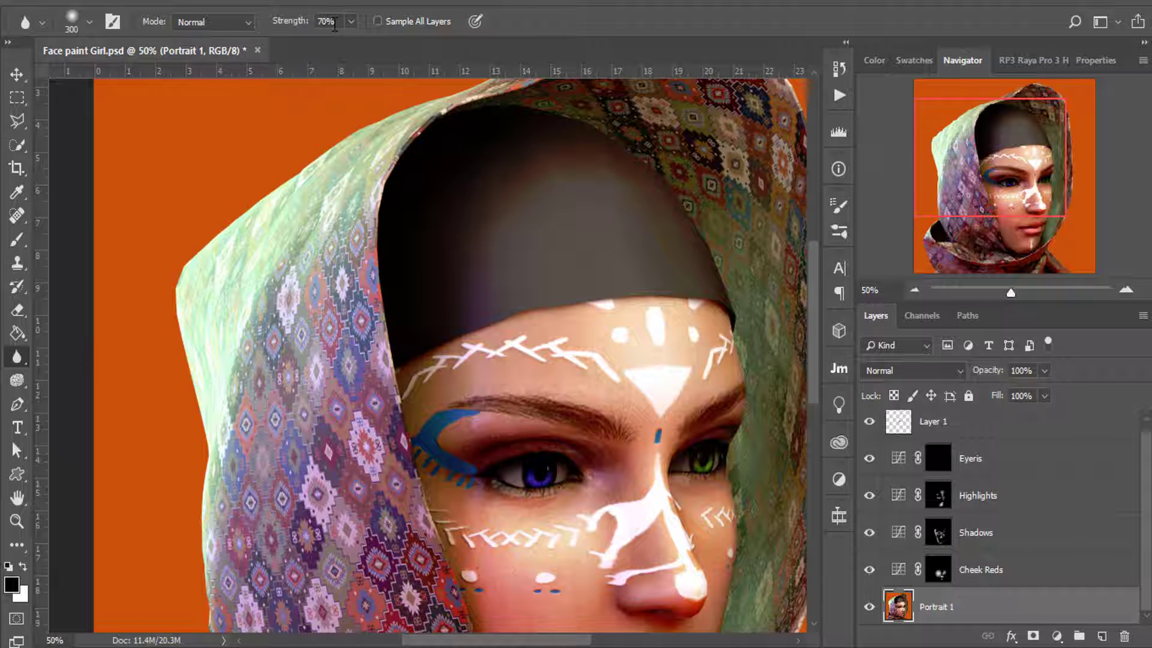
left_click_drag(167, 336, 208, 333)
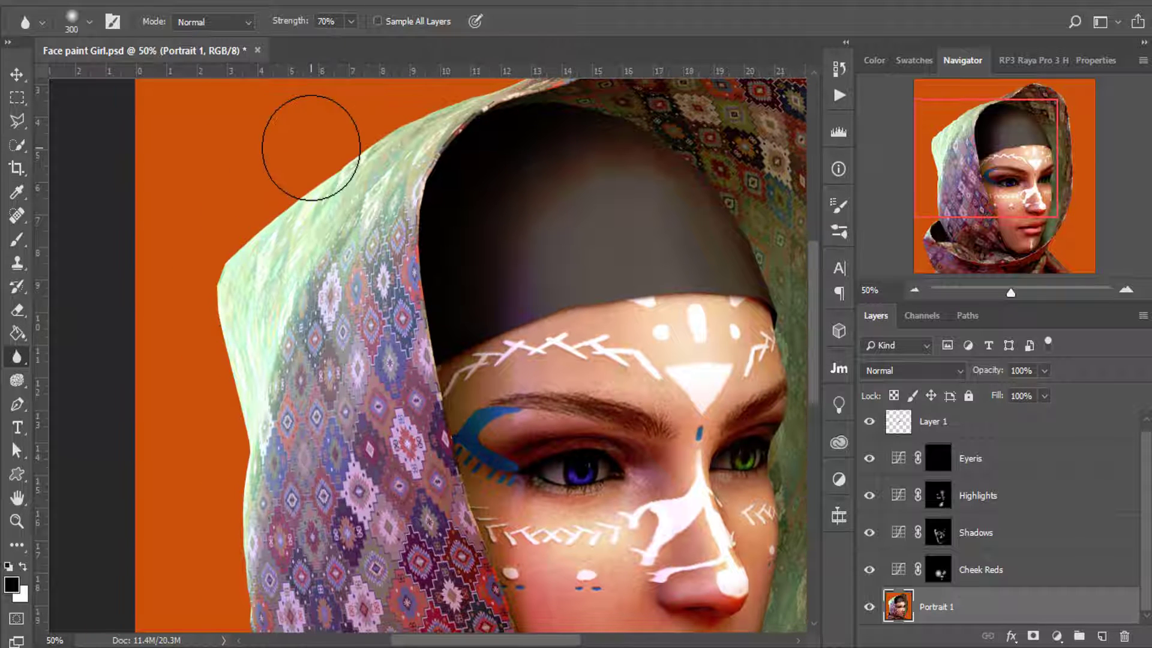
mouse_move(322, 146)
left_mouse_down()
mouse_move(297, 185)
mouse_move(363, 121)
mouse_move(278, 190)
mouse_move(218, 291)
mouse_move(245, 246)
mouse_move(233, 256)
mouse_move(238, 313)
mouse_move(249, 237)
mouse_move(348, 140)
mouse_move(233, 289)
mouse_move(219, 338)
mouse_move(216, 311)
left_mouse_up()
mouse_move(266, 533)
left_mouse_down()
mouse_move(290, 316)
mouse_move(286, 327)
left_mouse_up()
mouse_move(273, 288)
left_mouse_down()
mouse_move(260, 347)
mouse_move(284, 324)
left_mouse_up()
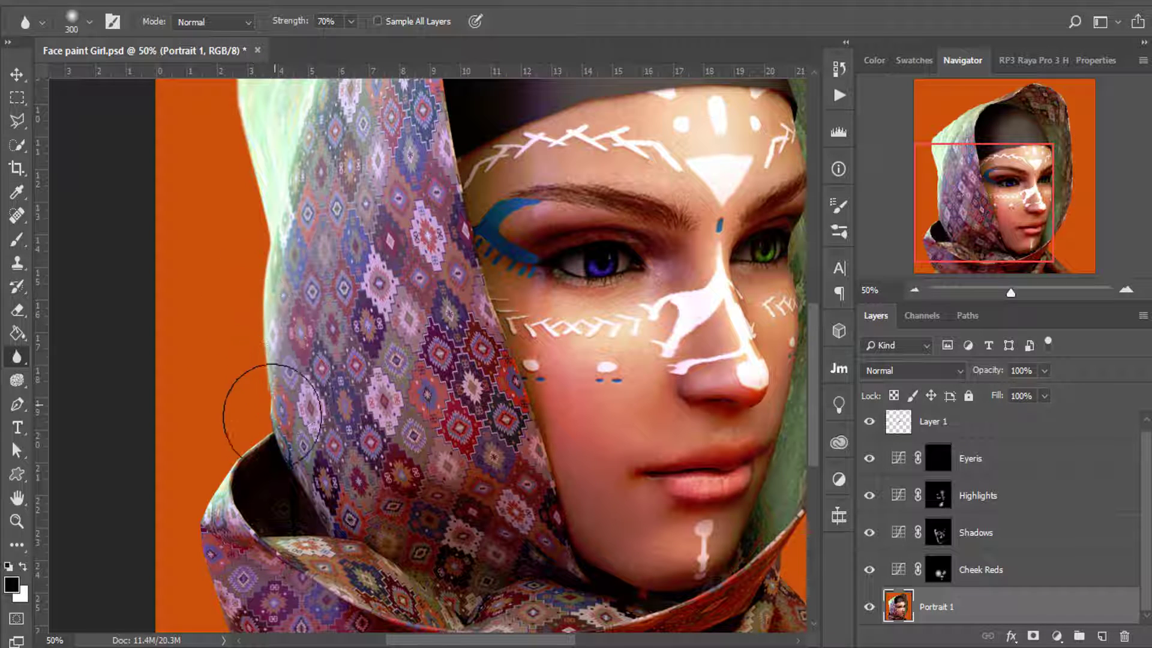
mouse_move(248, 536)
left_mouse_down()
mouse_move(266, 389)
mouse_move(226, 381)
mouse_move(229, 332)
mouse_move(264, 303)
left_mouse_up()
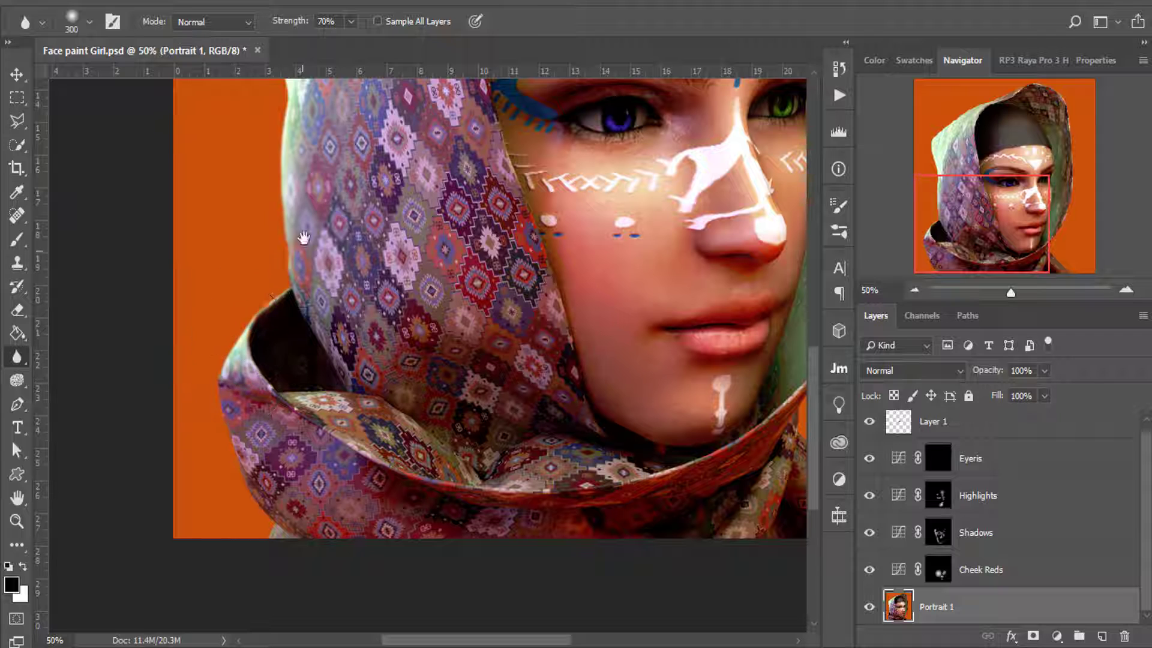
Blur the headscarf's left contour on Portrait 1 a second time, covering the green fabric edge and the dark fold near the neck.
left_click_drag(304, 238, 302, 358)
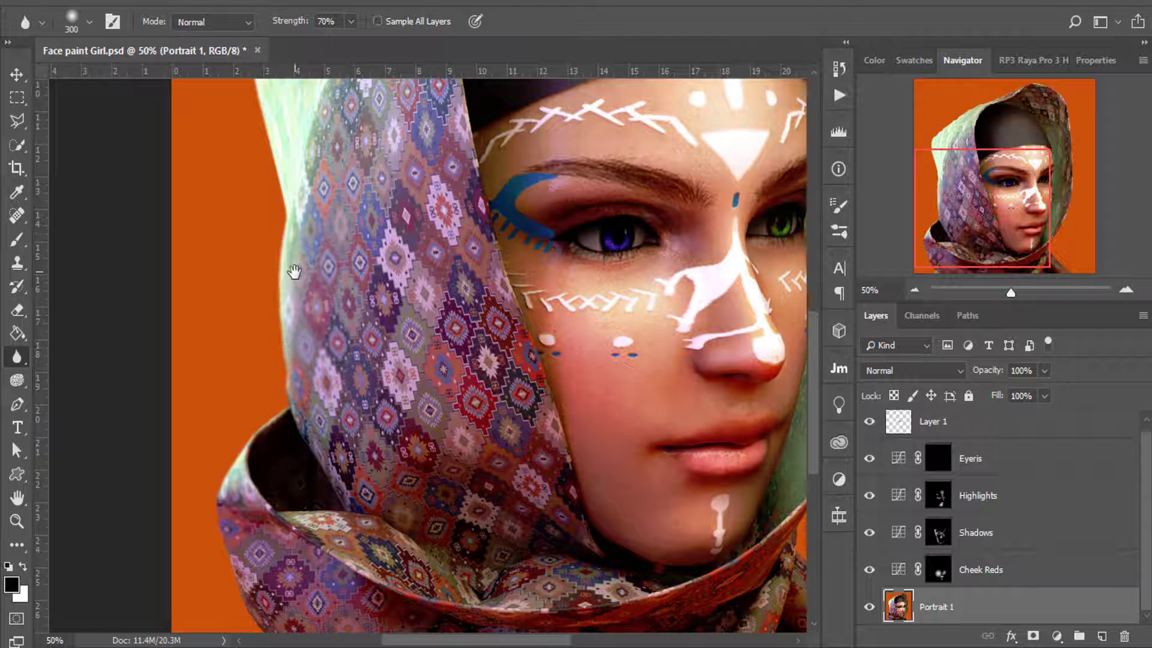
left_click_drag(294, 272, 289, 406)
mouse_move(300, 444)
left_mouse_down()
mouse_move(303, 494)
mouse_move(292, 309)
mouse_move(291, 393)
left_mouse_up()
mouse_move(273, 381)
left_mouse_down()
mouse_move(244, 301)
mouse_move(251, 243)
mouse_move(247, 374)
mouse_move(417, 268)
mouse_move(431, 275)
mouse_move(233, 385)
left_mouse_up()
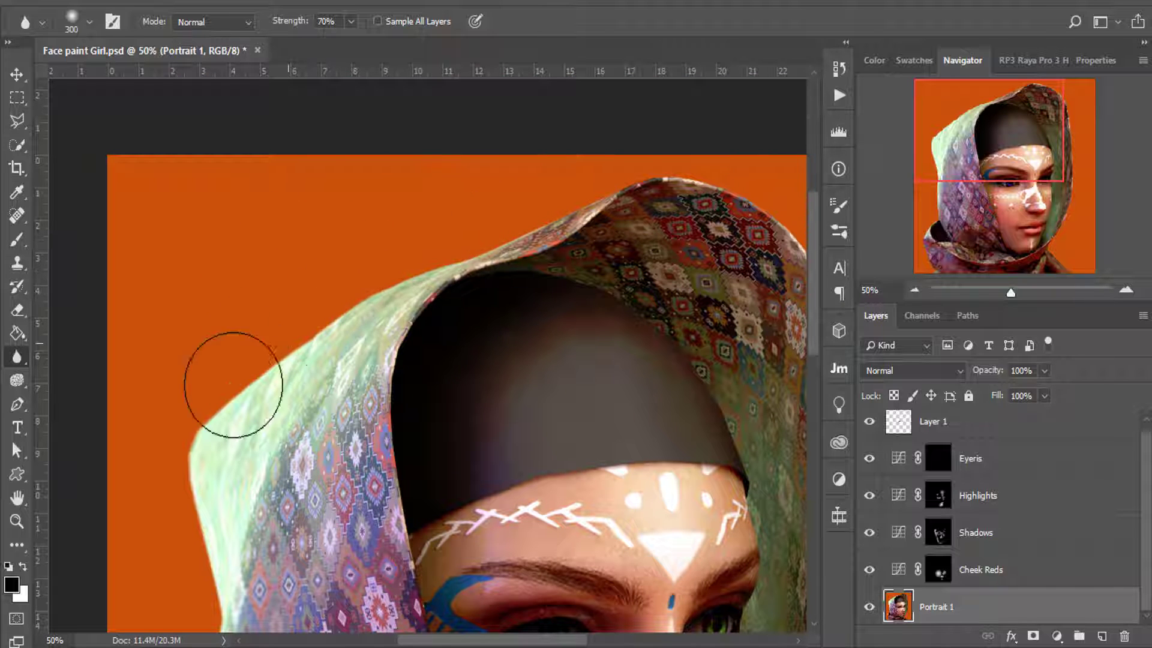
left_click_drag(242, 451, 309, 270)
mouse_move(281, 339)
left_mouse_down()
mouse_move(258, 504)
mouse_move(306, 301)
mouse_move(294, 354)
left_mouse_up()
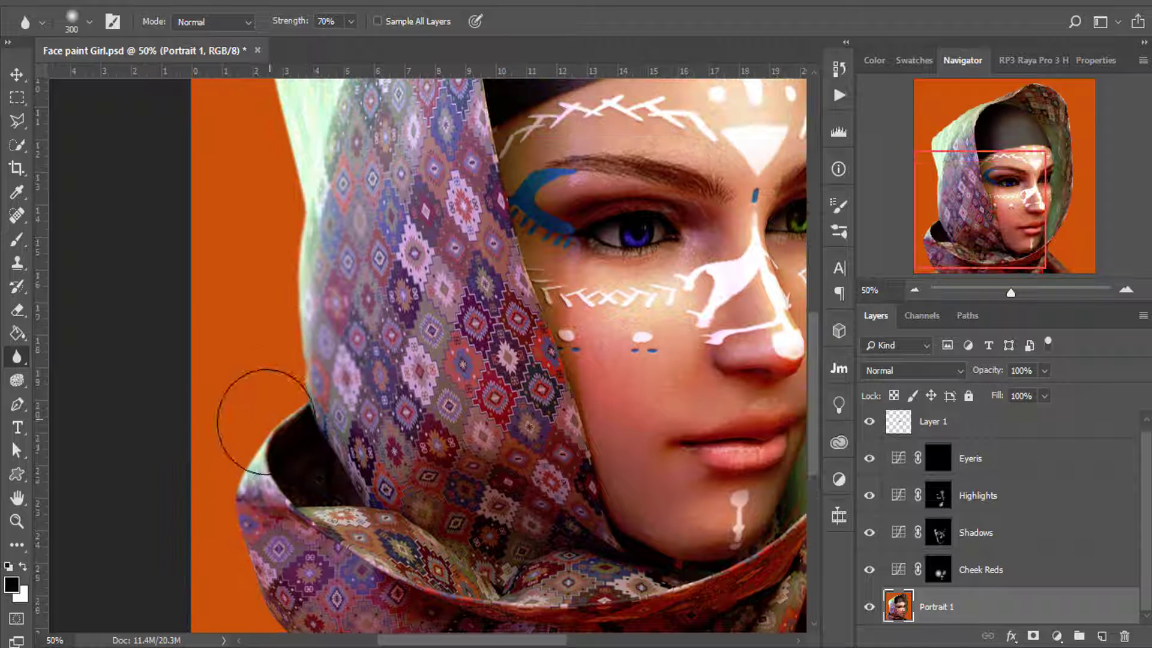
left_click_drag(265, 422, 252, 478)
mouse_move(376, 114)
left_mouse_down()
mouse_move(318, 342)
mouse_move(328, 403)
left_mouse_up()
left_click_drag(267, 306, 419, 165)
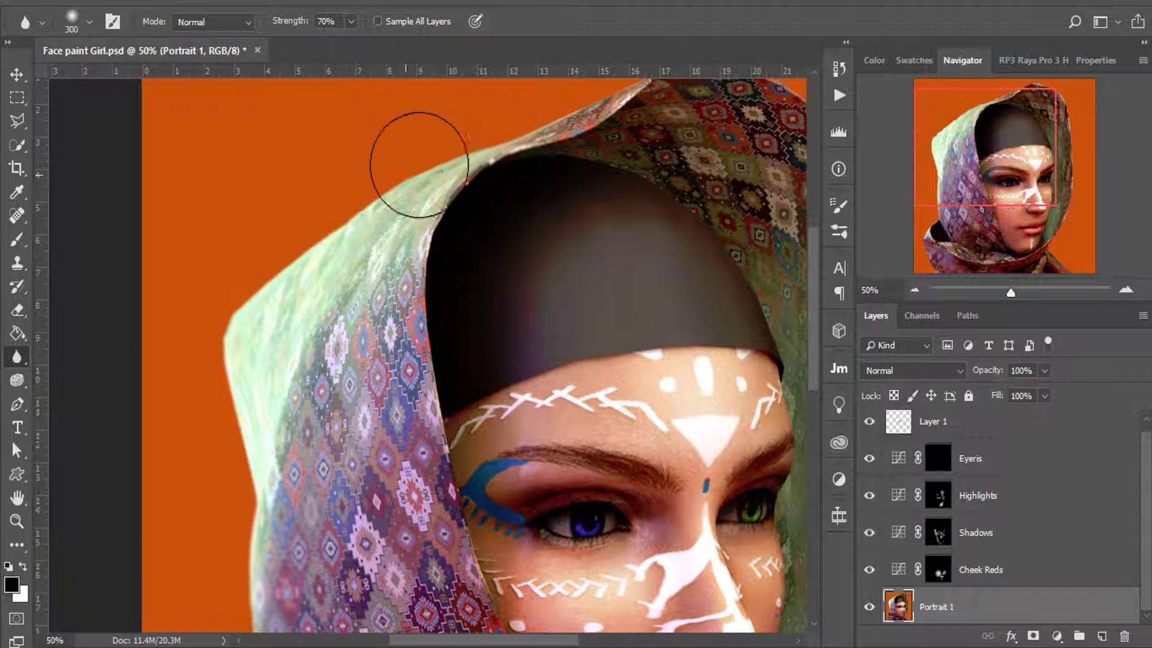
scroll(245, 326, "down", 3)
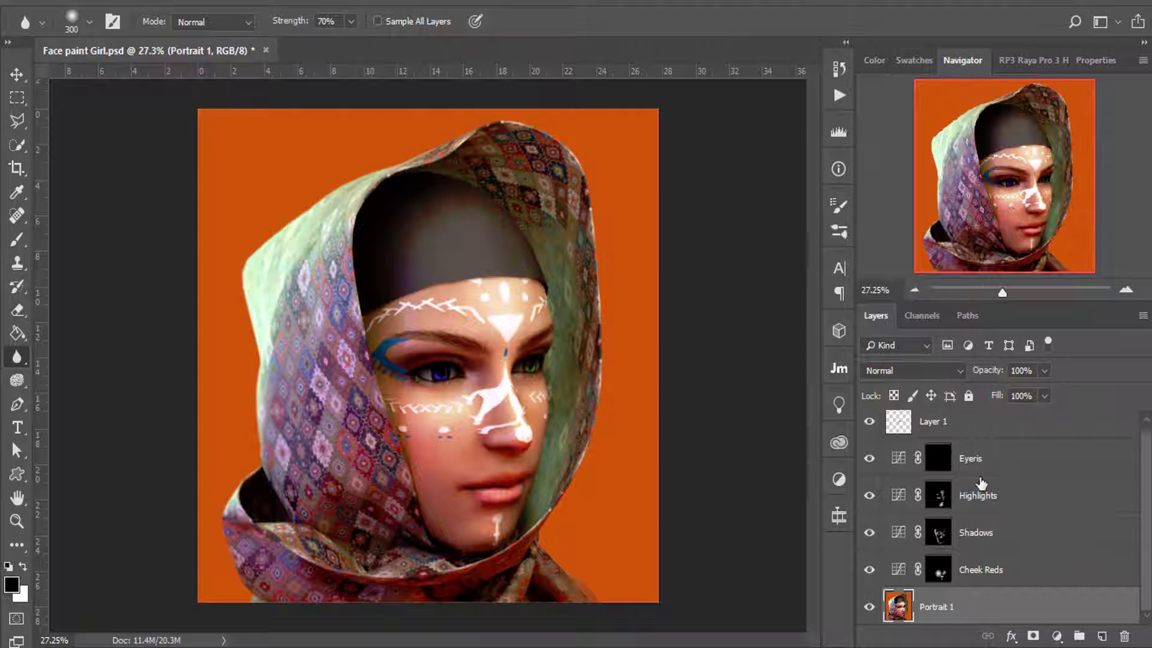
Group all layers from Layer 1 down to Portrait 1, and make a merged copy of the portrait above the hidden group.
scroll(967, 444, "up", 1)
left_click(967, 443)
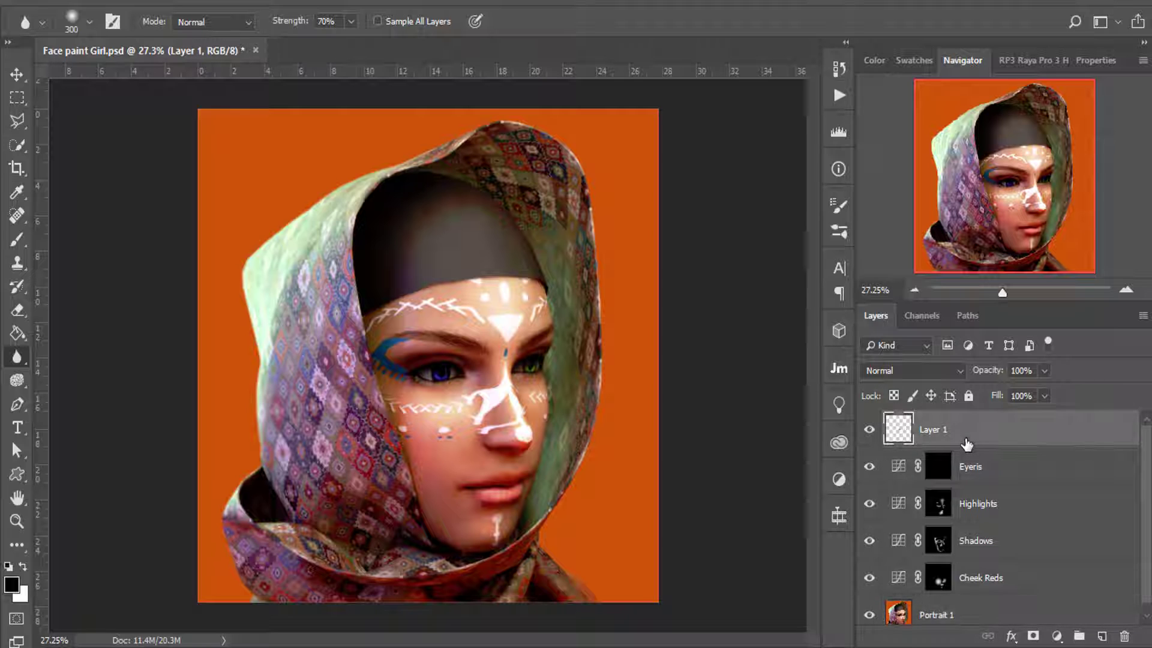
scroll(966, 444, "down", 1)
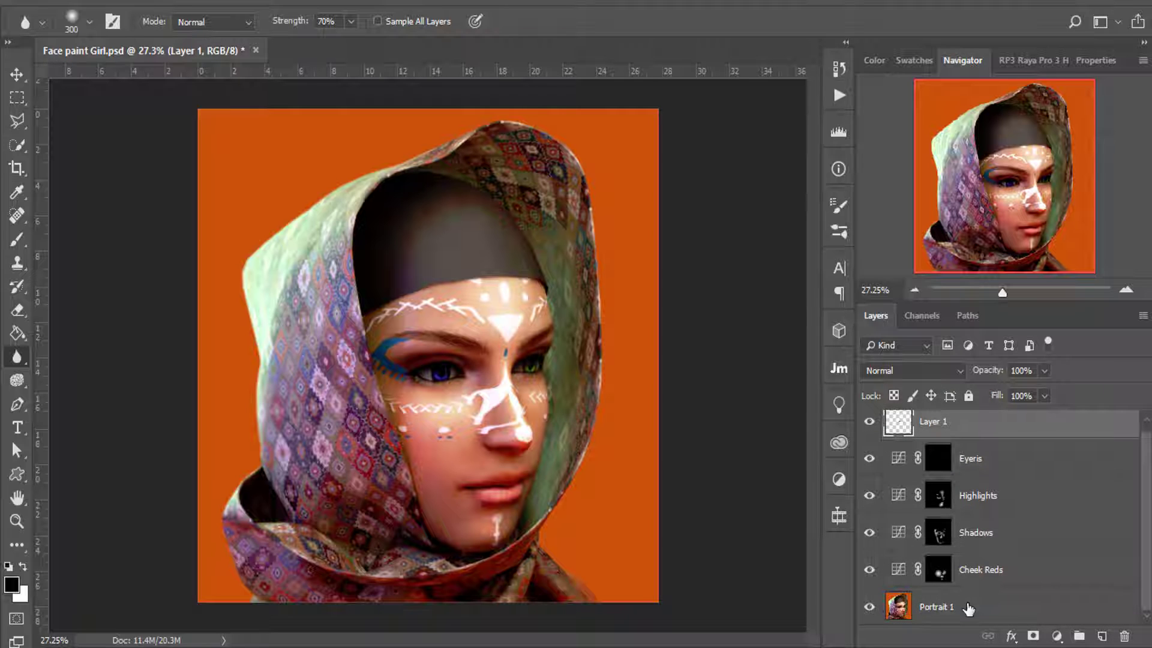
left_click(969, 608, "shift")
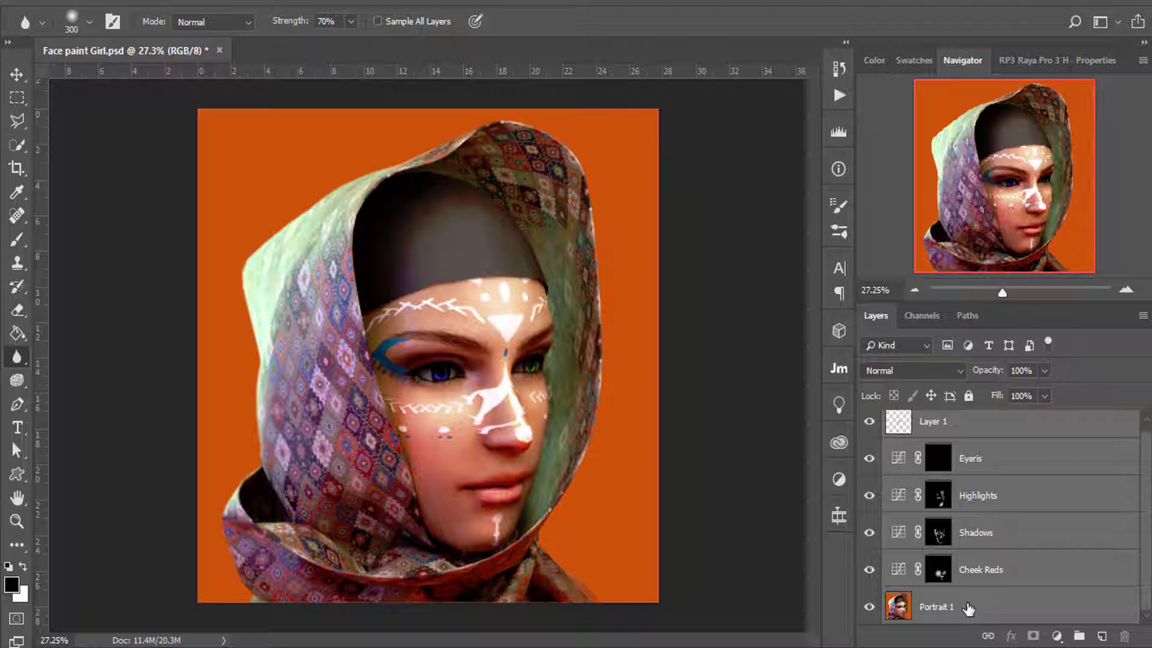
key("ctrl+g")
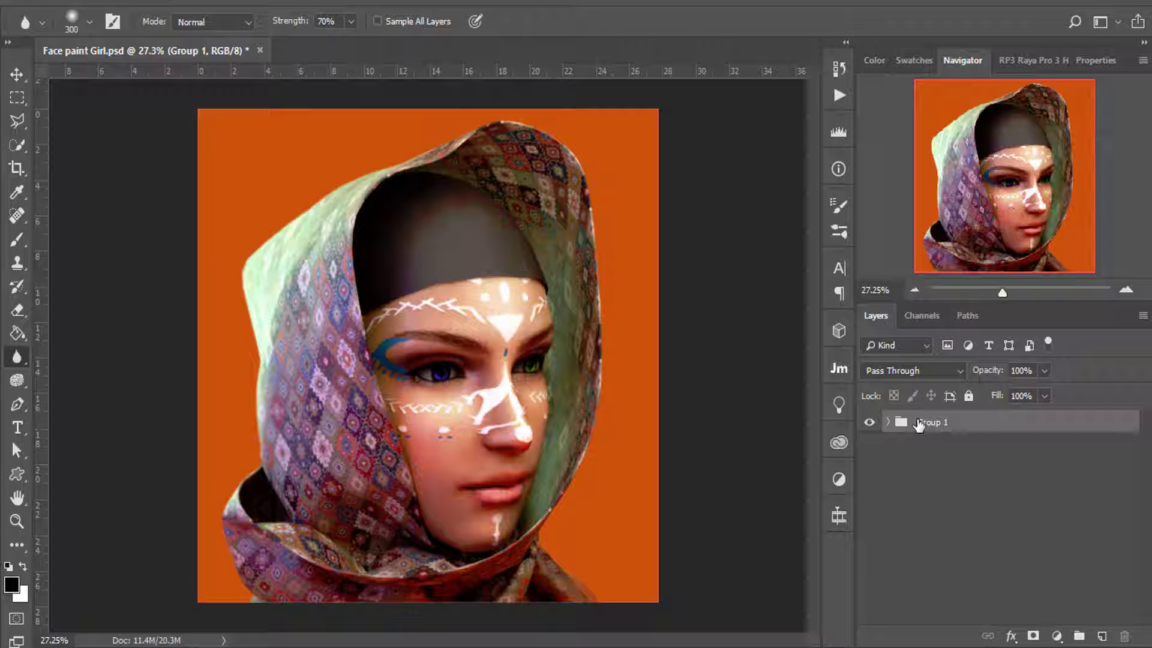
key("ctrl+shift+alt+e")
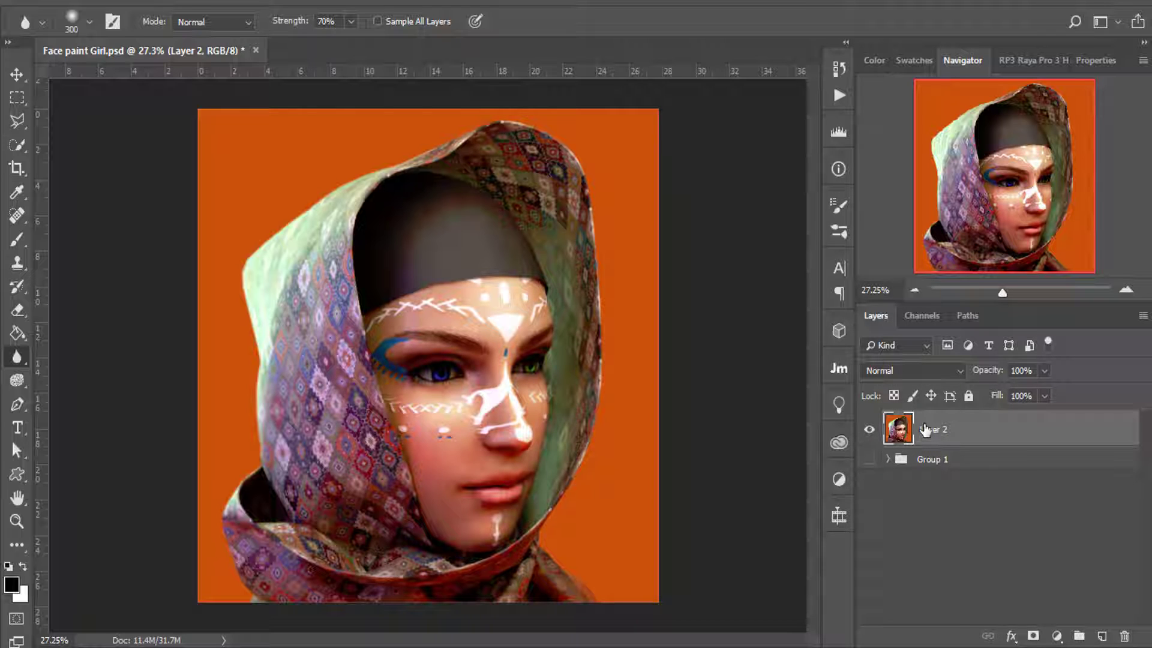
Open the Camera Raw Filter on the merged portrait layer and set Temperature to +3 and Tint to +13.
key("ctrl+plus")
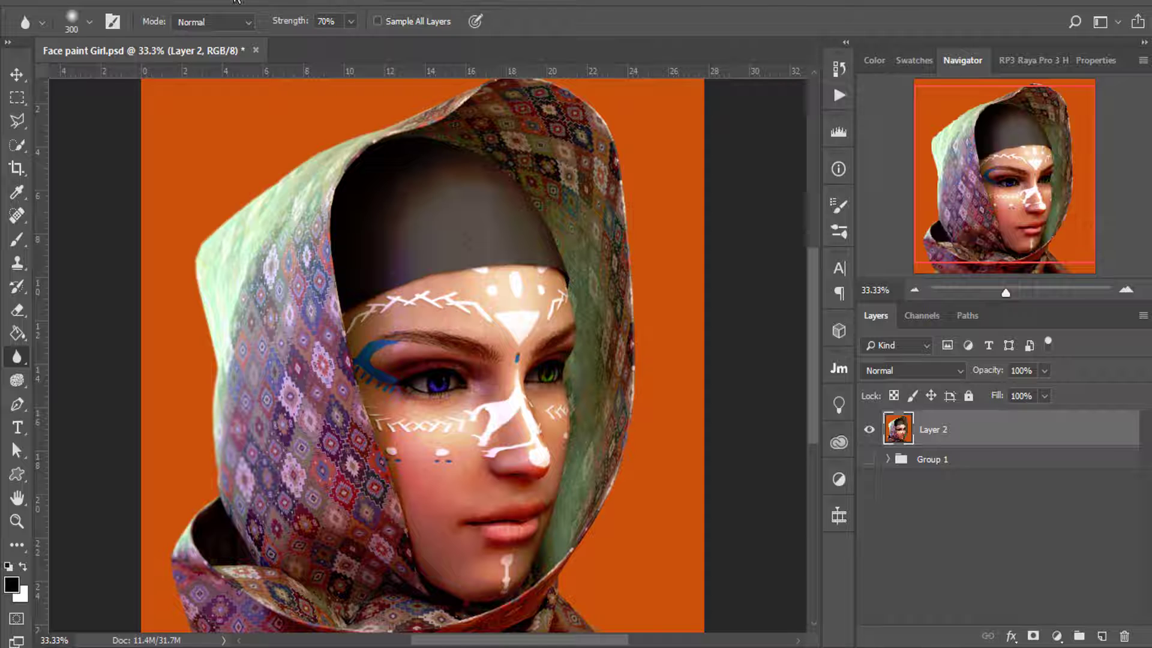
left_click(237, 1)
left_click(336, 102)
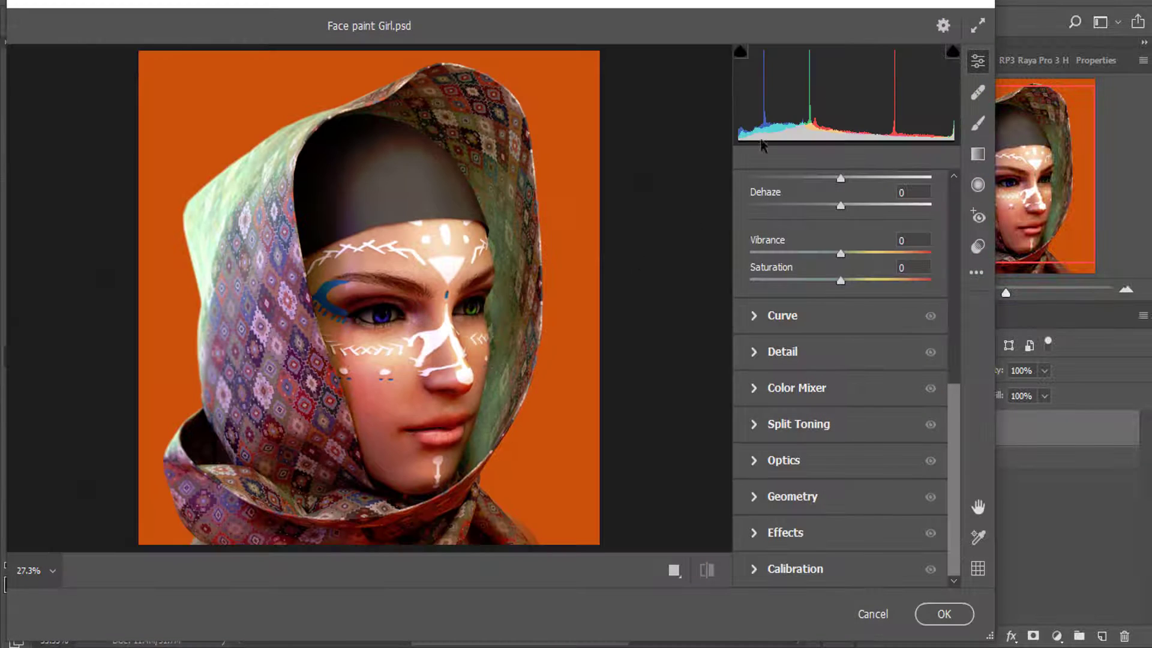
left_click_drag(882, 6, 953, 6)
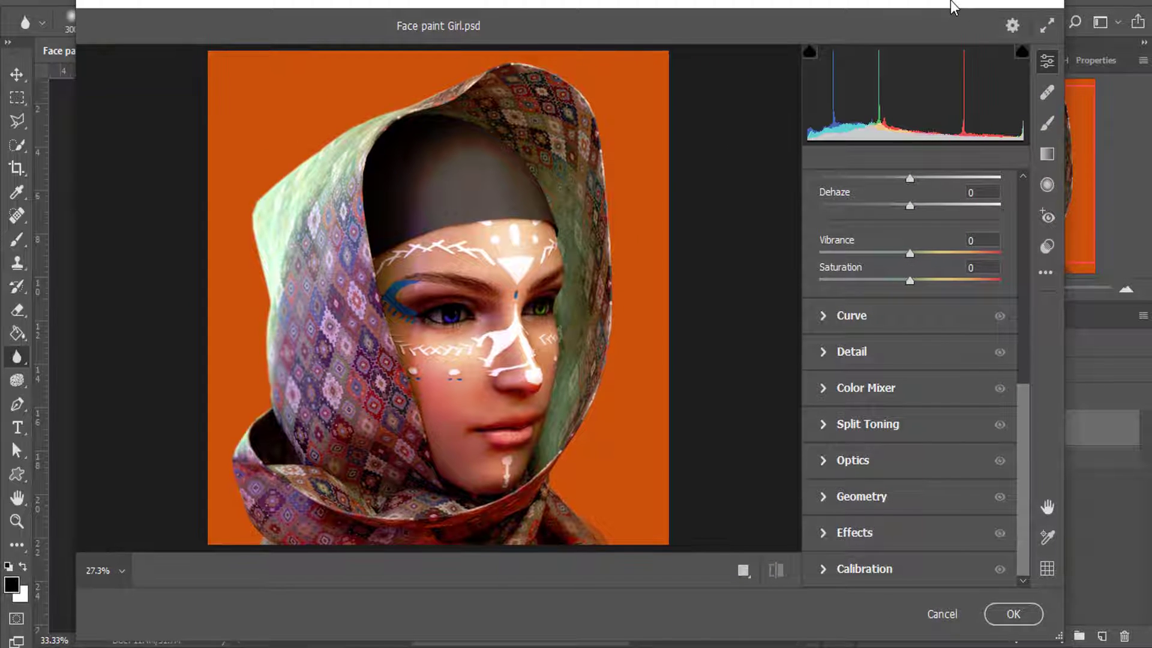
left_click_drag(1024, 414, 1018, 198)
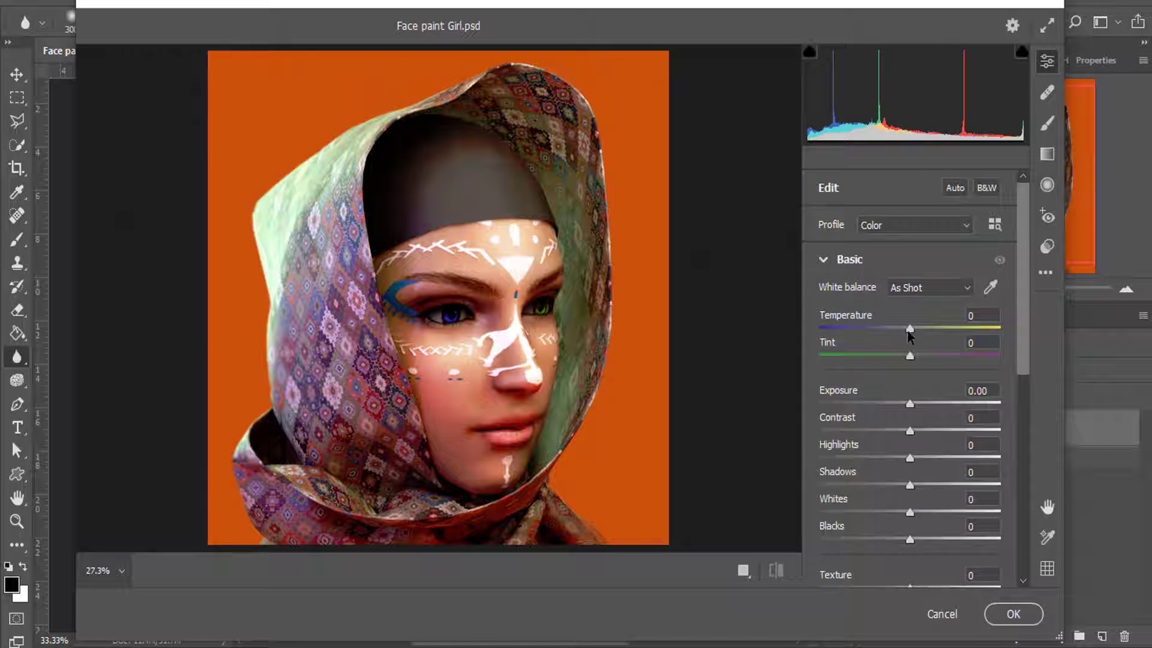
left_click_drag(910, 332, 922, 360)
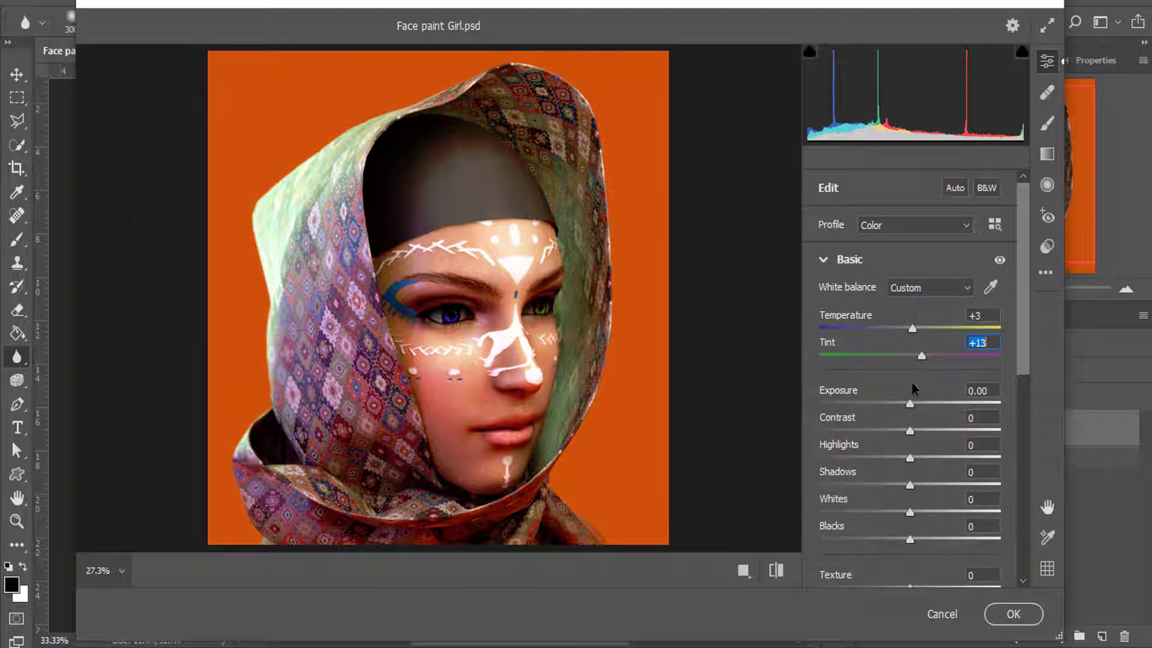
Set Exposure to +0.20, Contrast to -1, Highlights to -32, Shadows to +16, Whites to -36 and Blacks to -20.
left_click_drag(910, 404, 867, 522)
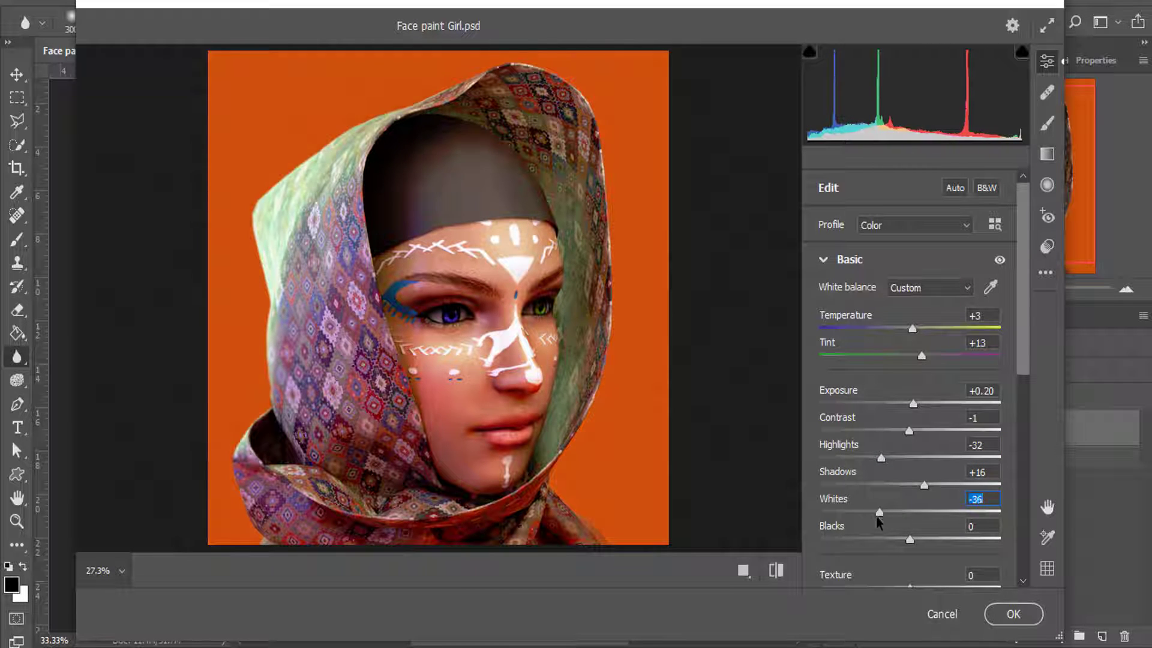
left_click_drag(1024, 305, 1025, 367)
left_click_drag(911, 408, 888, 406)
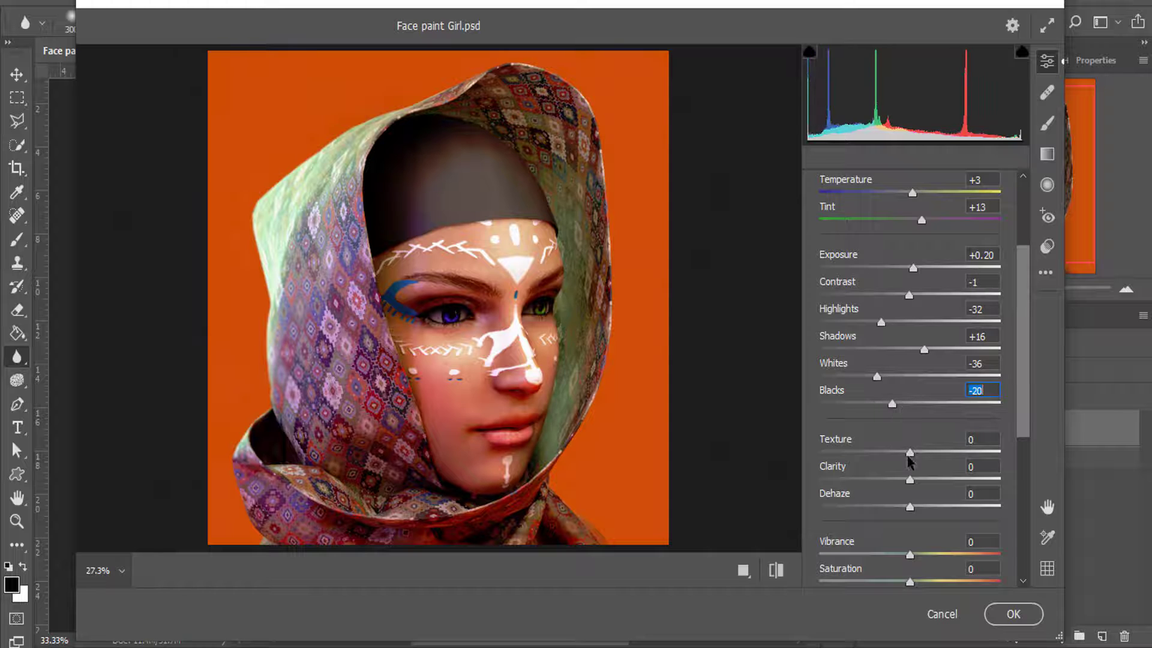
Set Texture to +12, Clarity to +9, Dehaze to +16, Vibrance to -9 and Saturation to +4.
left_click_drag(907, 457, 926, 506)
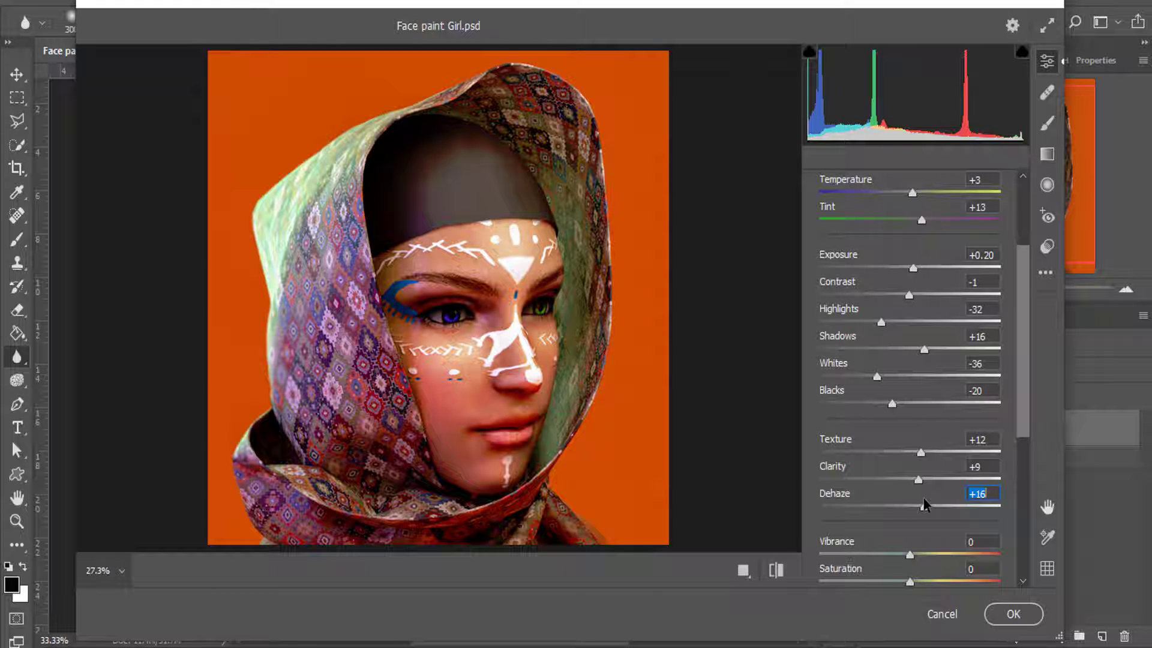
scroll(924, 506, "down", 5)
mouse_move(911, 458)
left_mouse_down()
mouse_move(918, 450)
mouse_move(901, 434)
mouse_move(913, 462)
left_mouse_up()
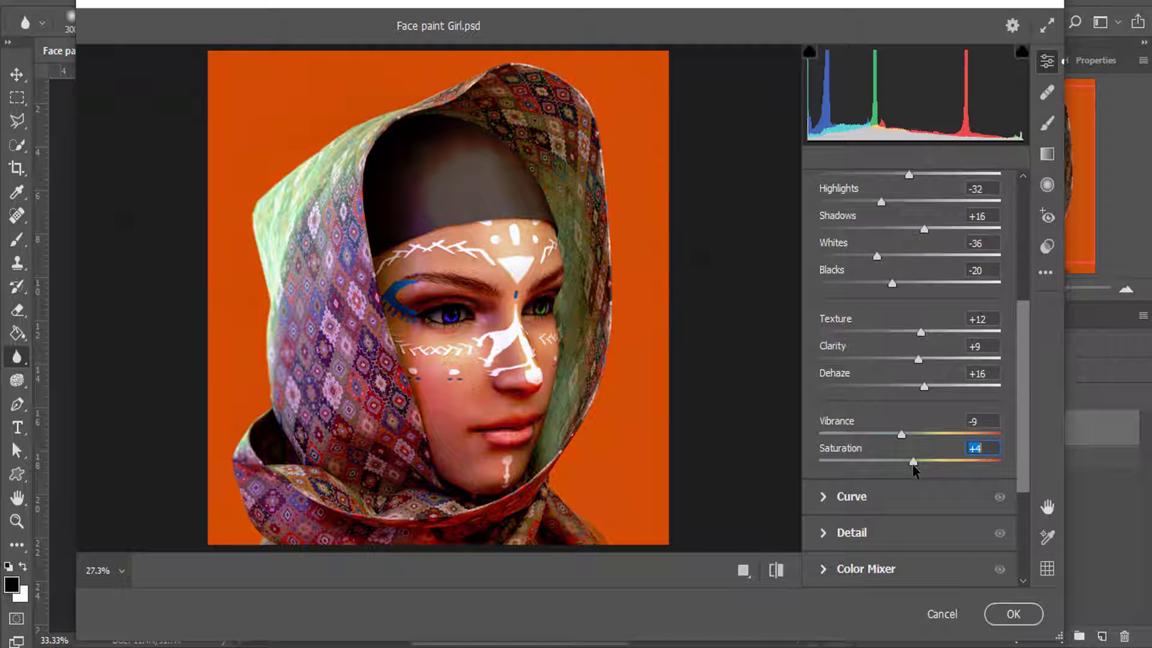
Compare the portrait under the default and the adjusted Camera Raw settings, and apply the filter to the merged layer.
left_click_drag(1026, 372, 1021, 465)
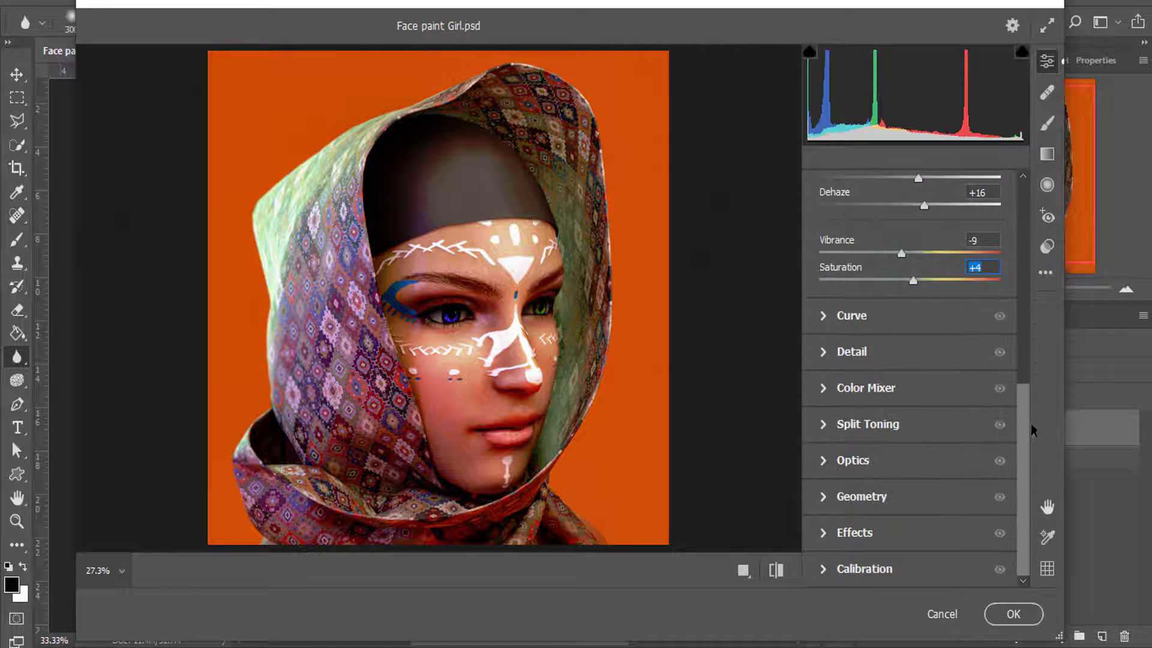
left_click_drag(1030, 423, 1013, 219)
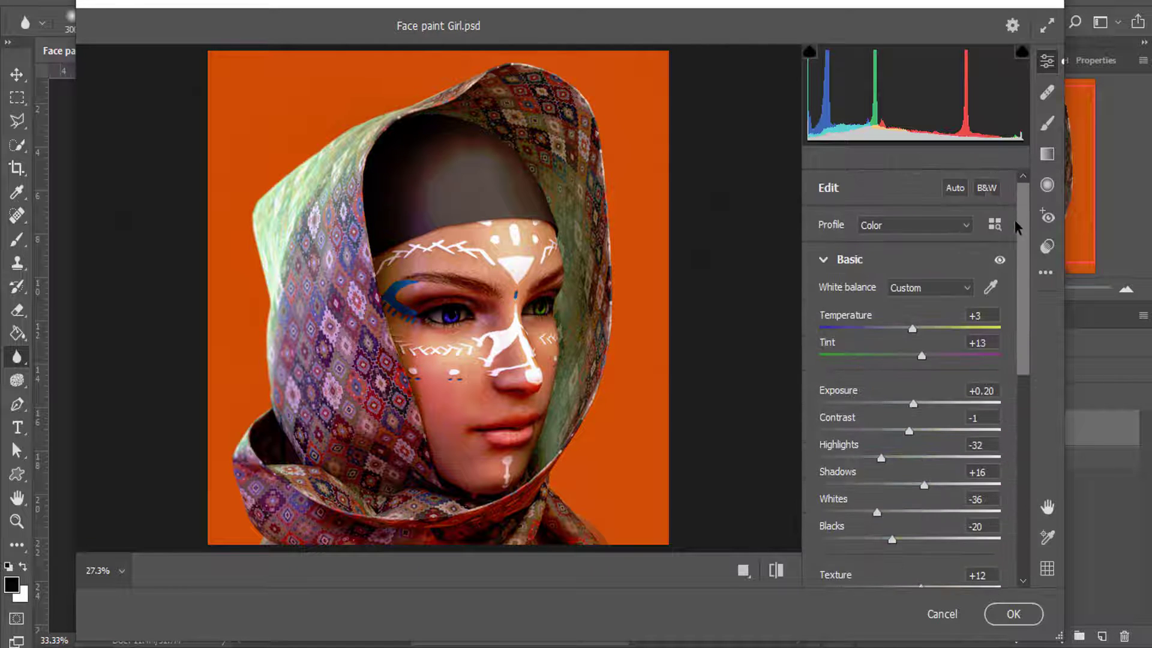
left_click(775, 572)
left_click(775, 572)
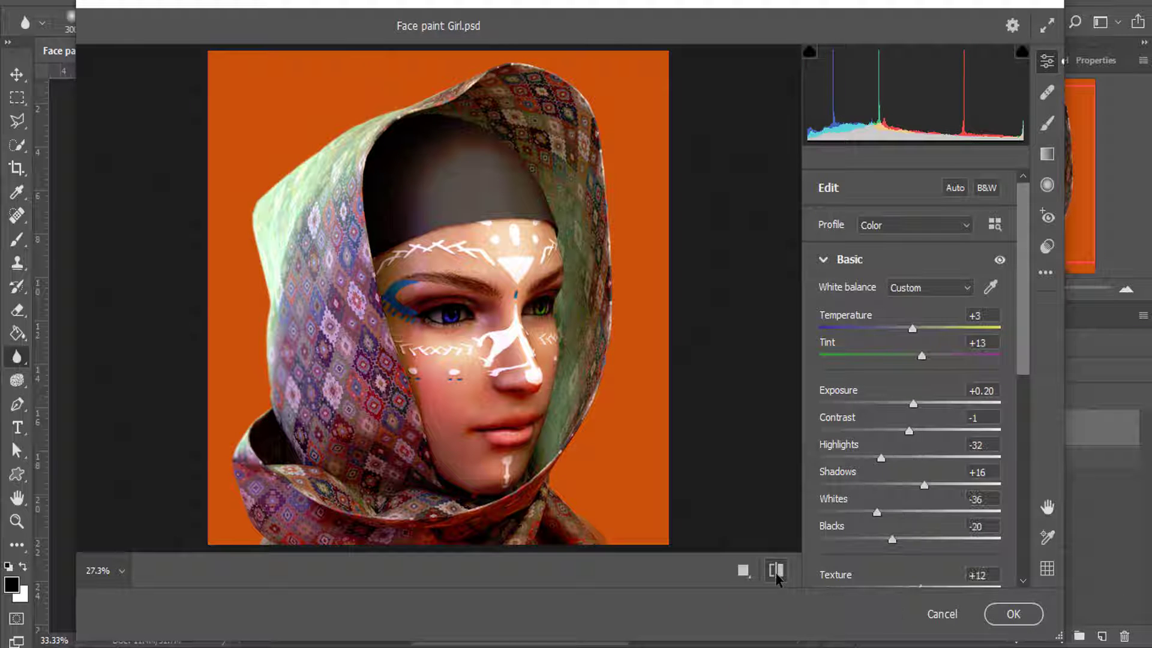
left_click(775, 572)
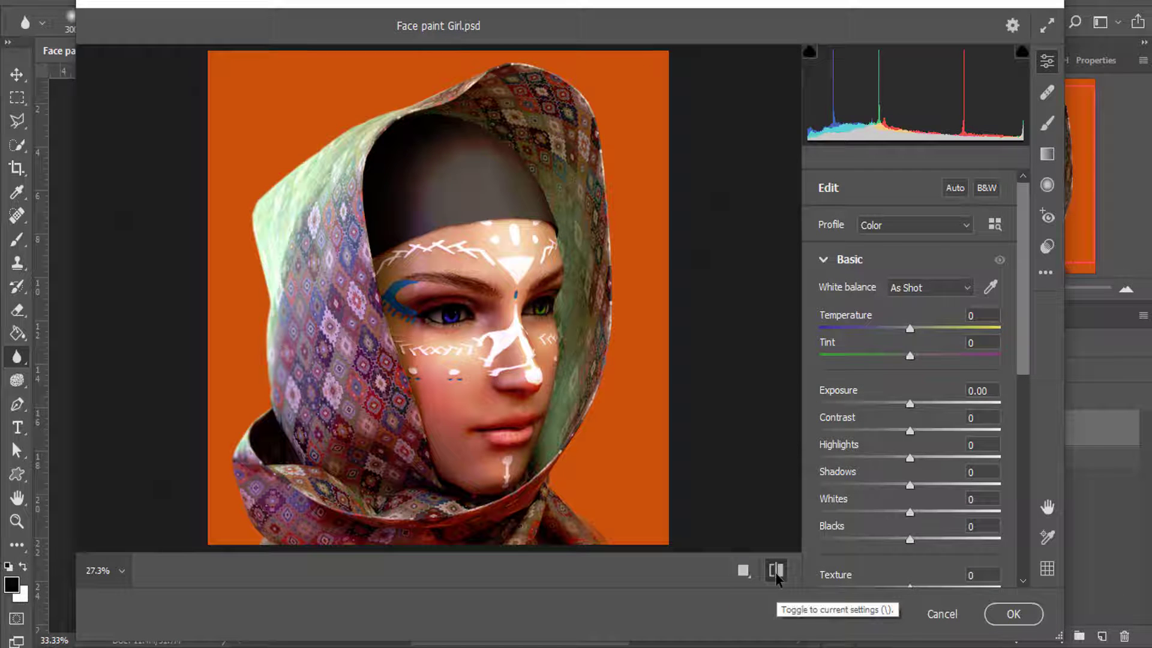
left_click(775, 572)
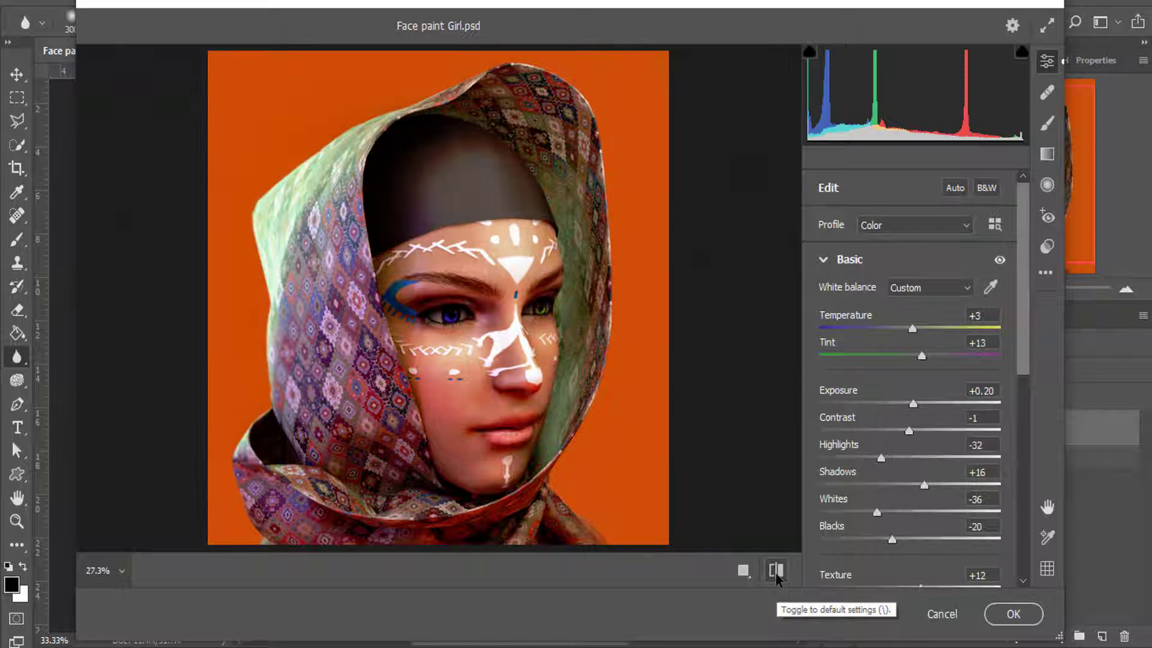
left_click(775, 572)
left_click(775, 572)
left_click(1013, 614)
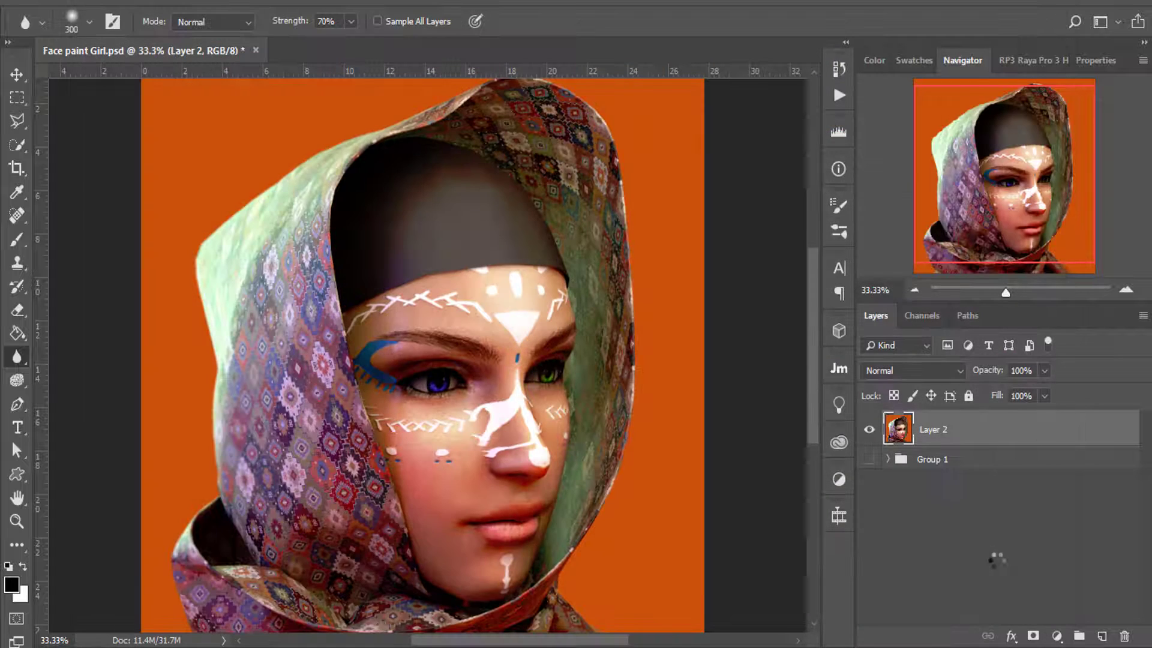